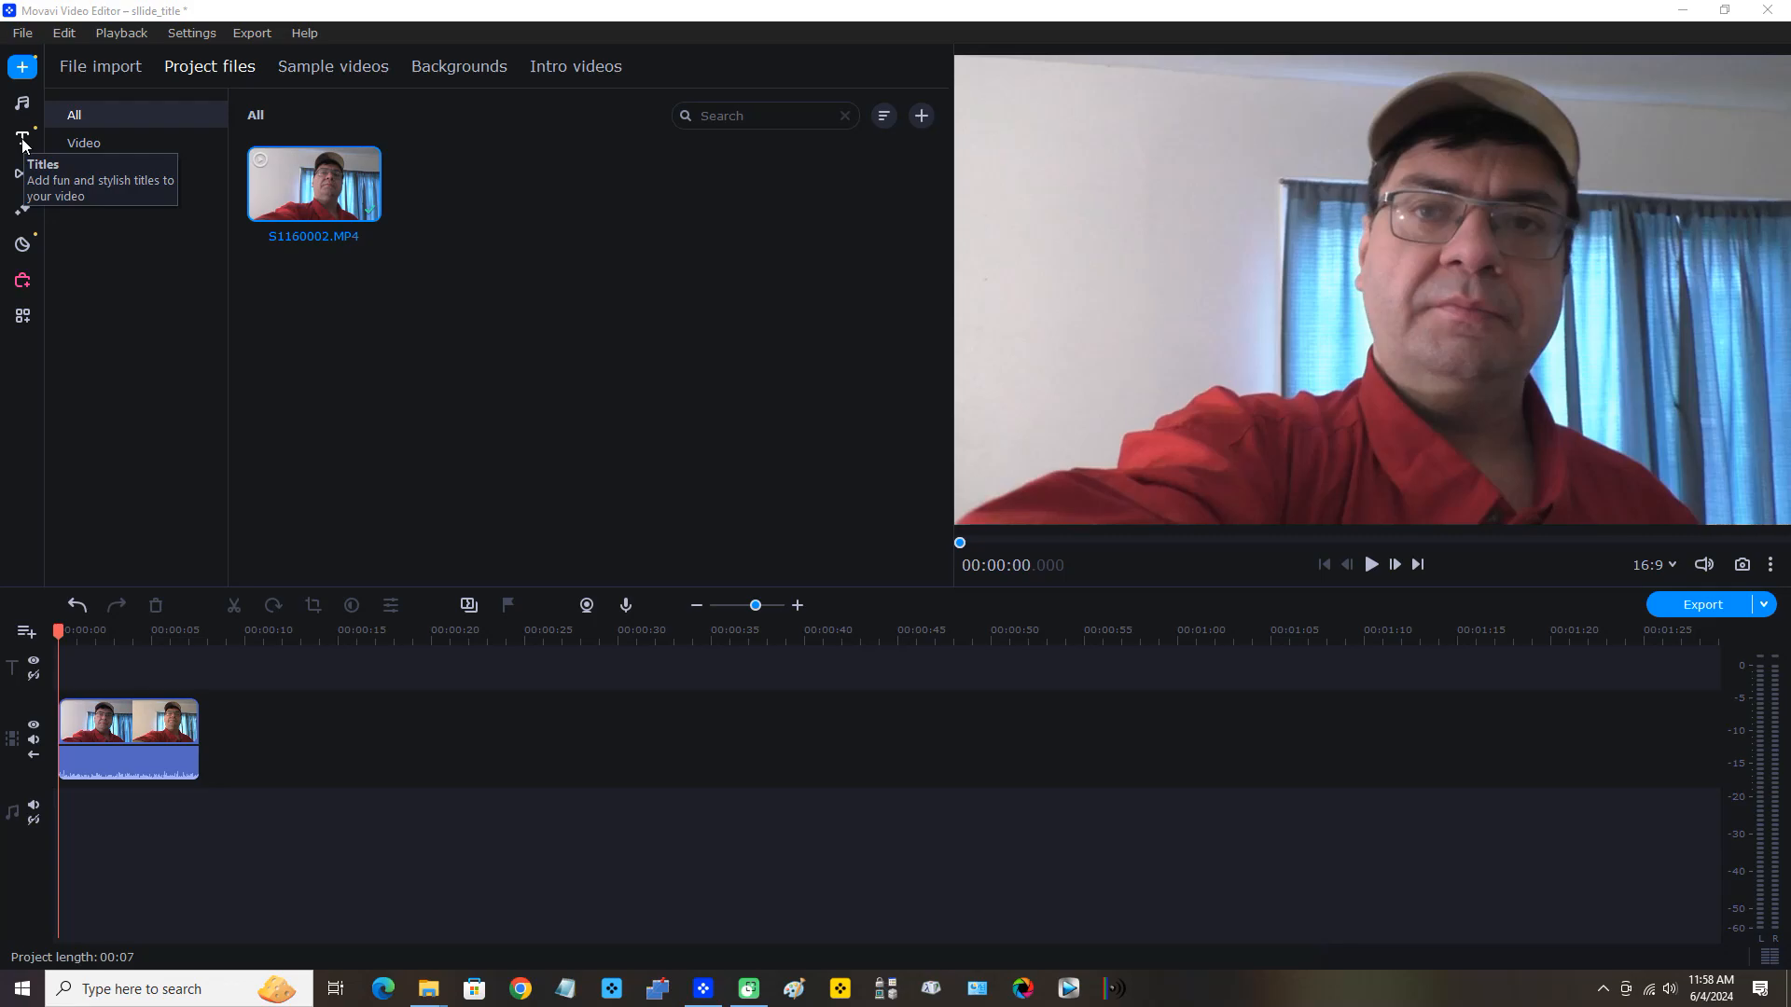
- Add the built-in Basic title "Slide" to the title track at the start of the video clip
left_click(22, 140)
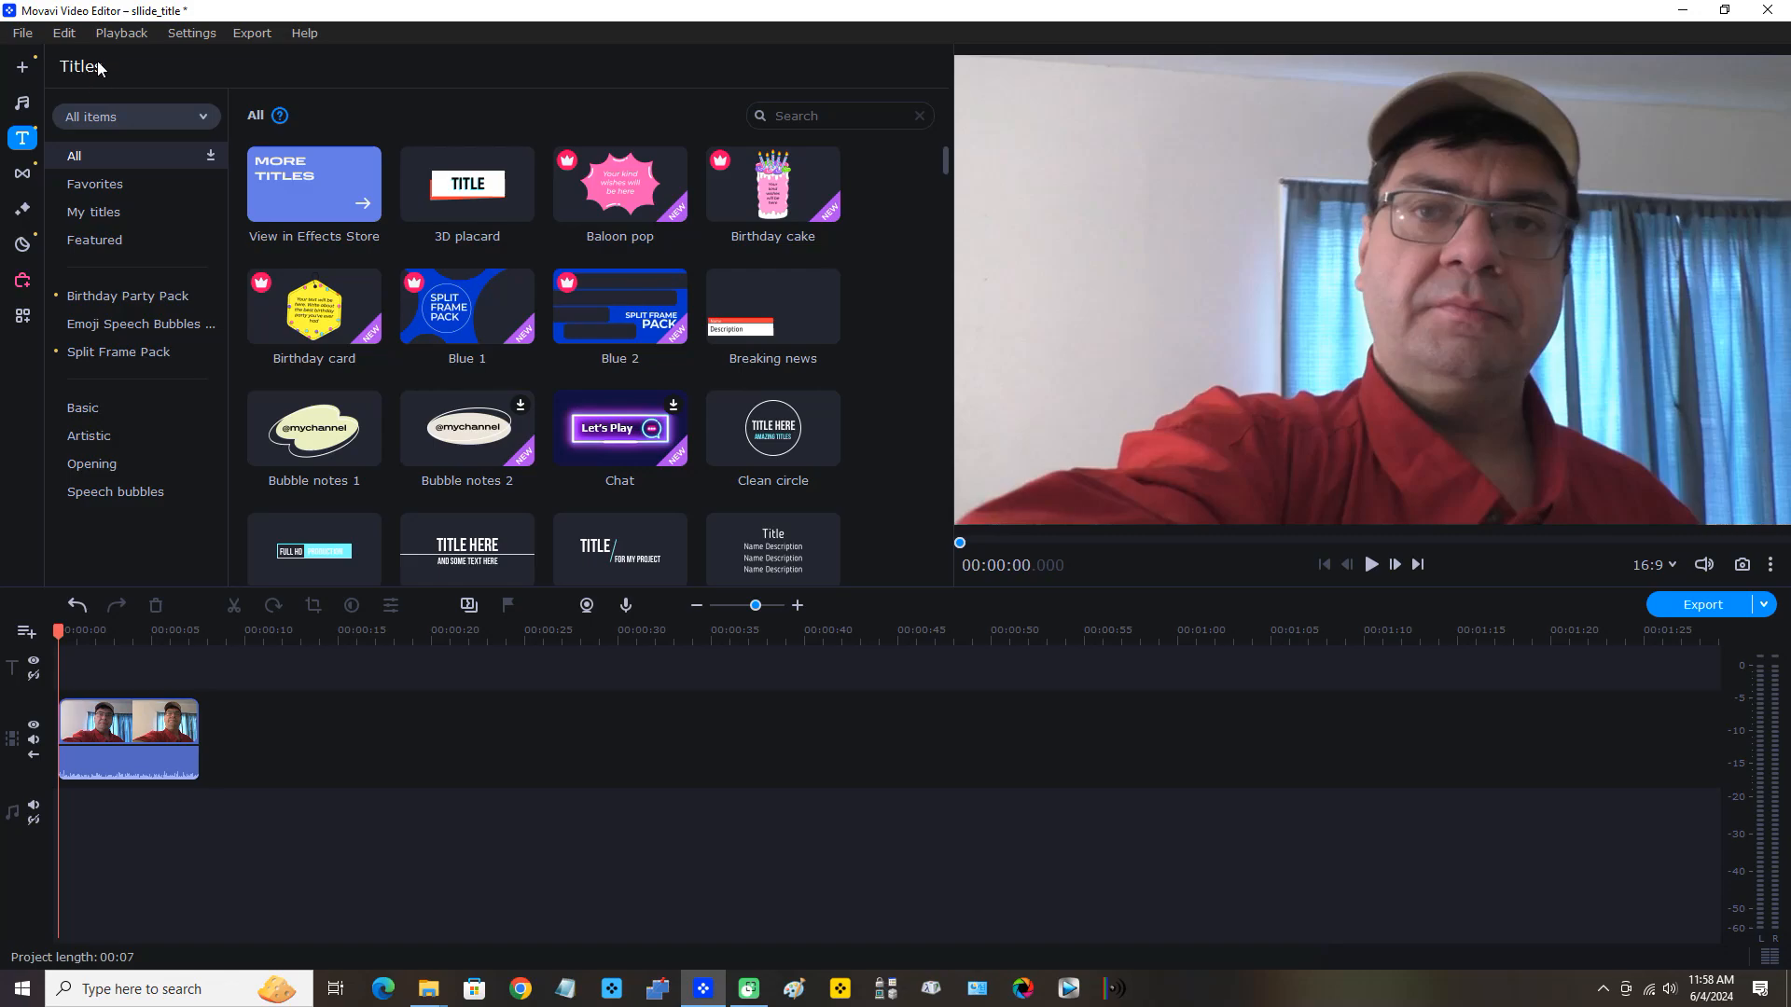
left_click(204, 119)
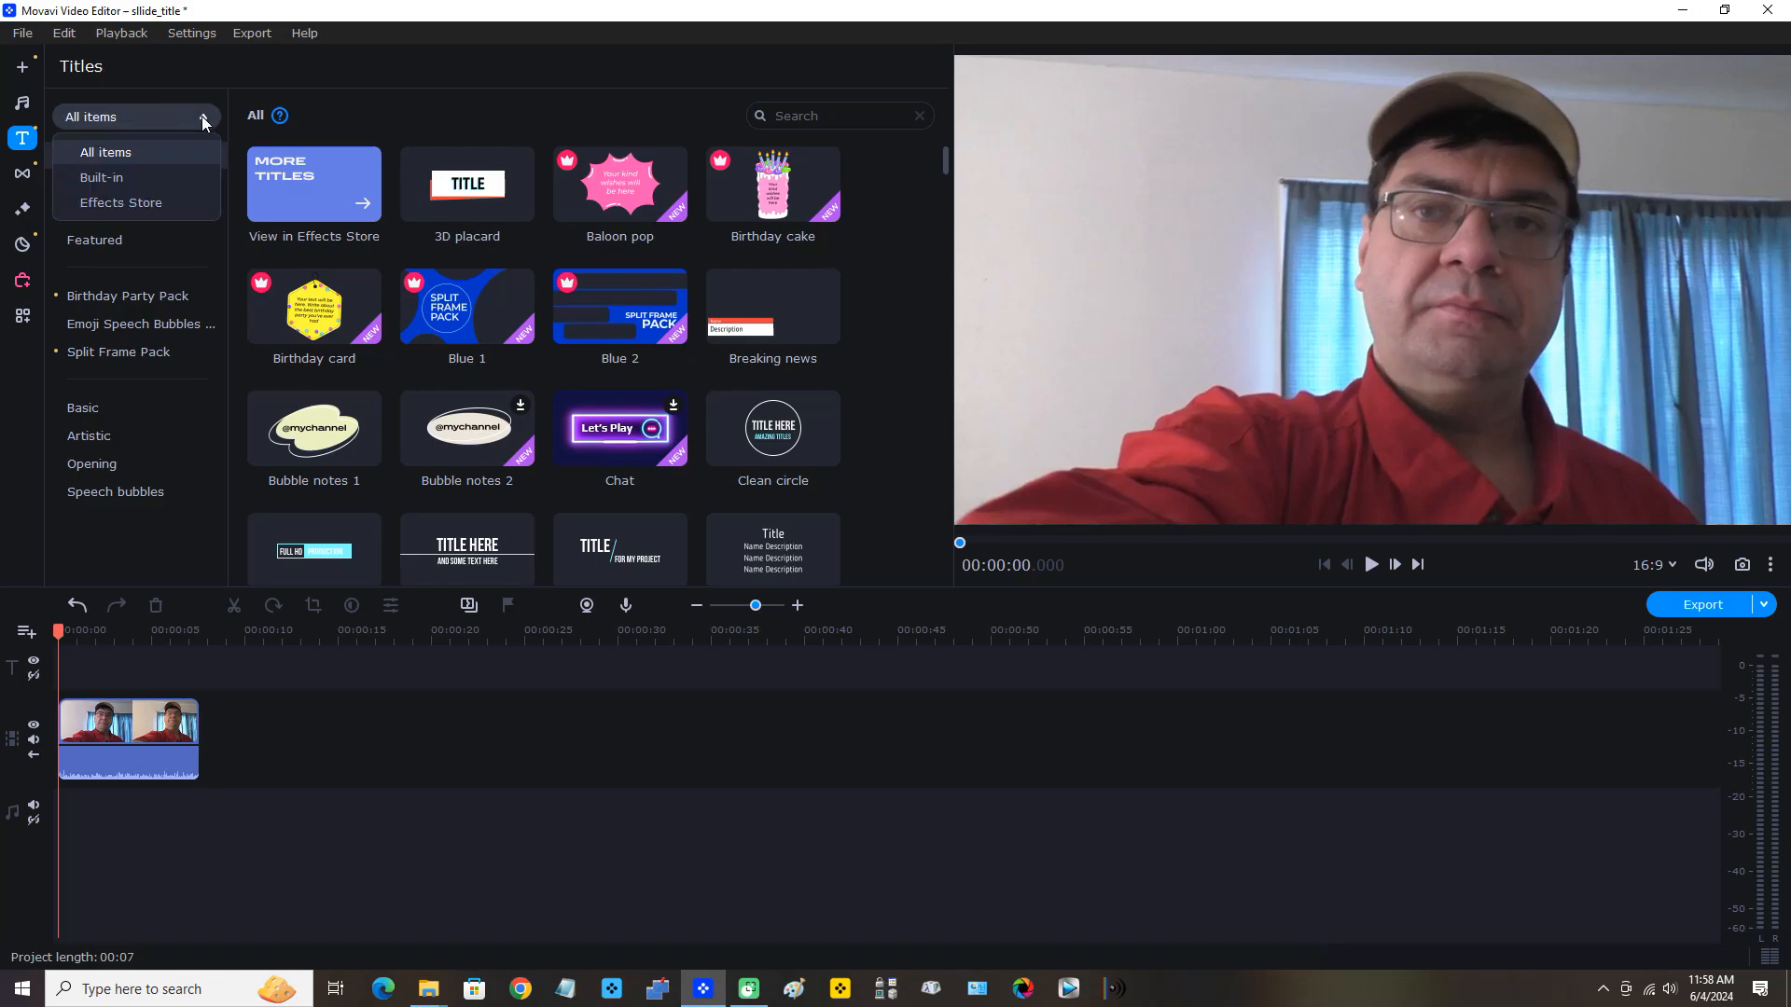
left_click(144, 176)
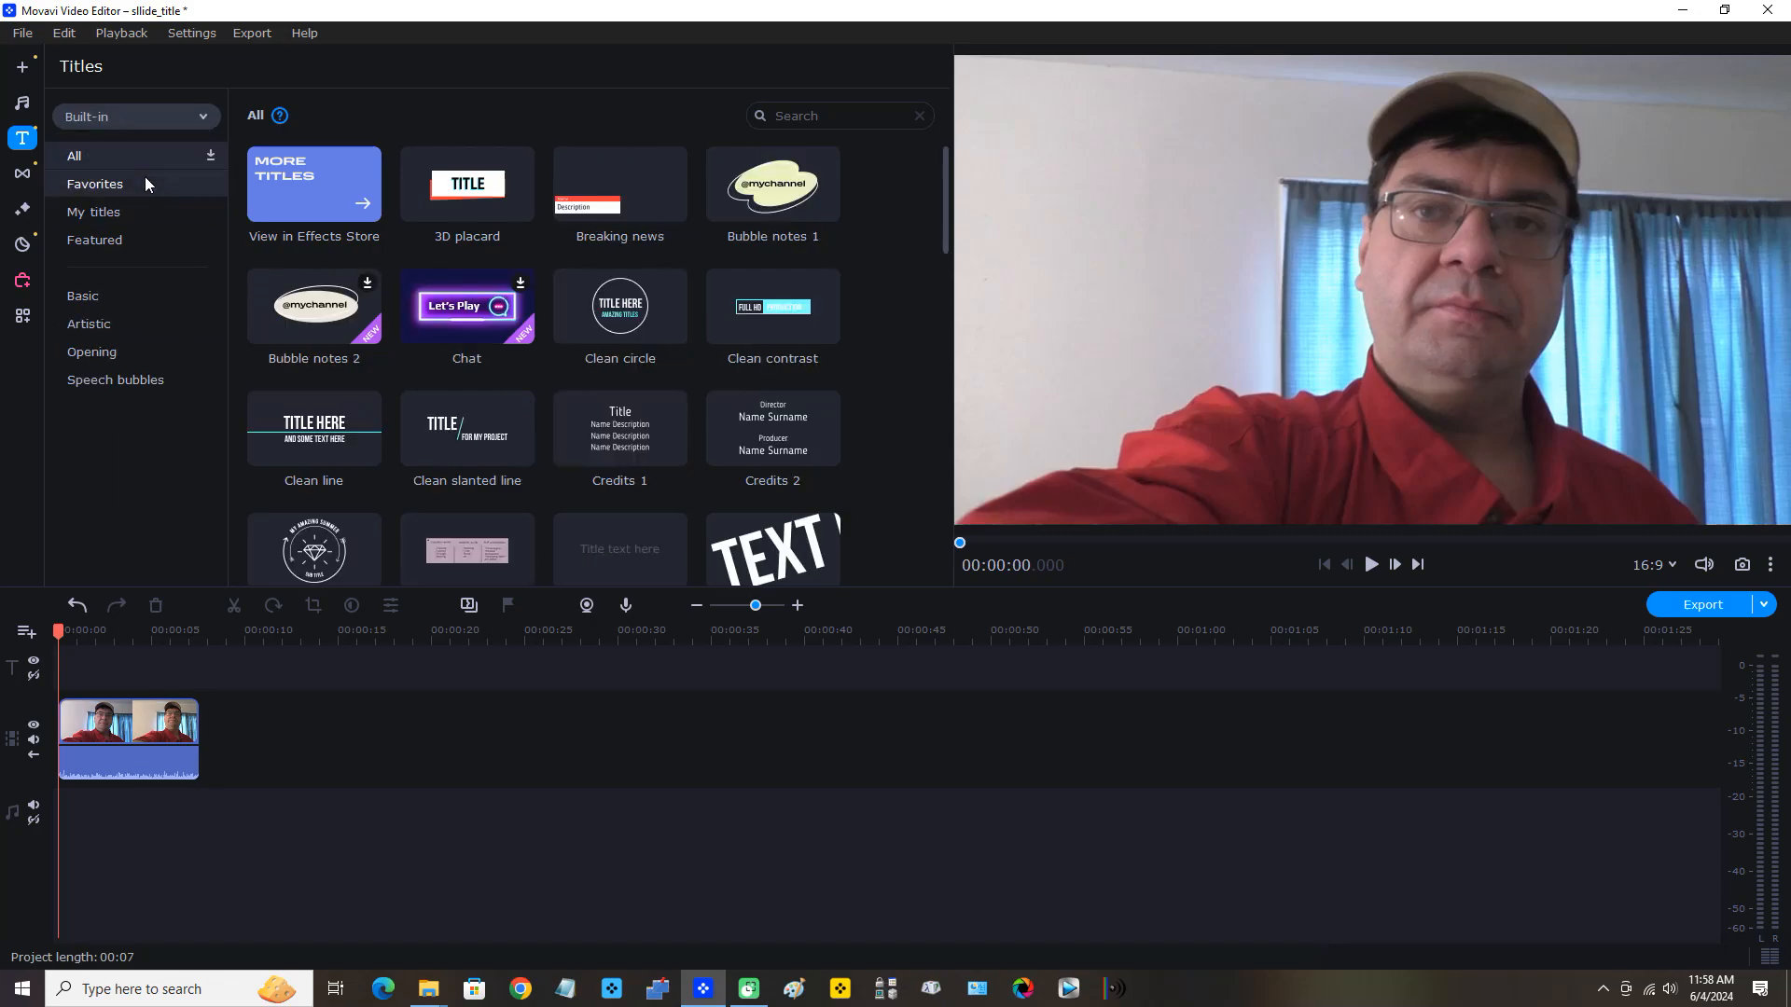
left_click(80, 297)
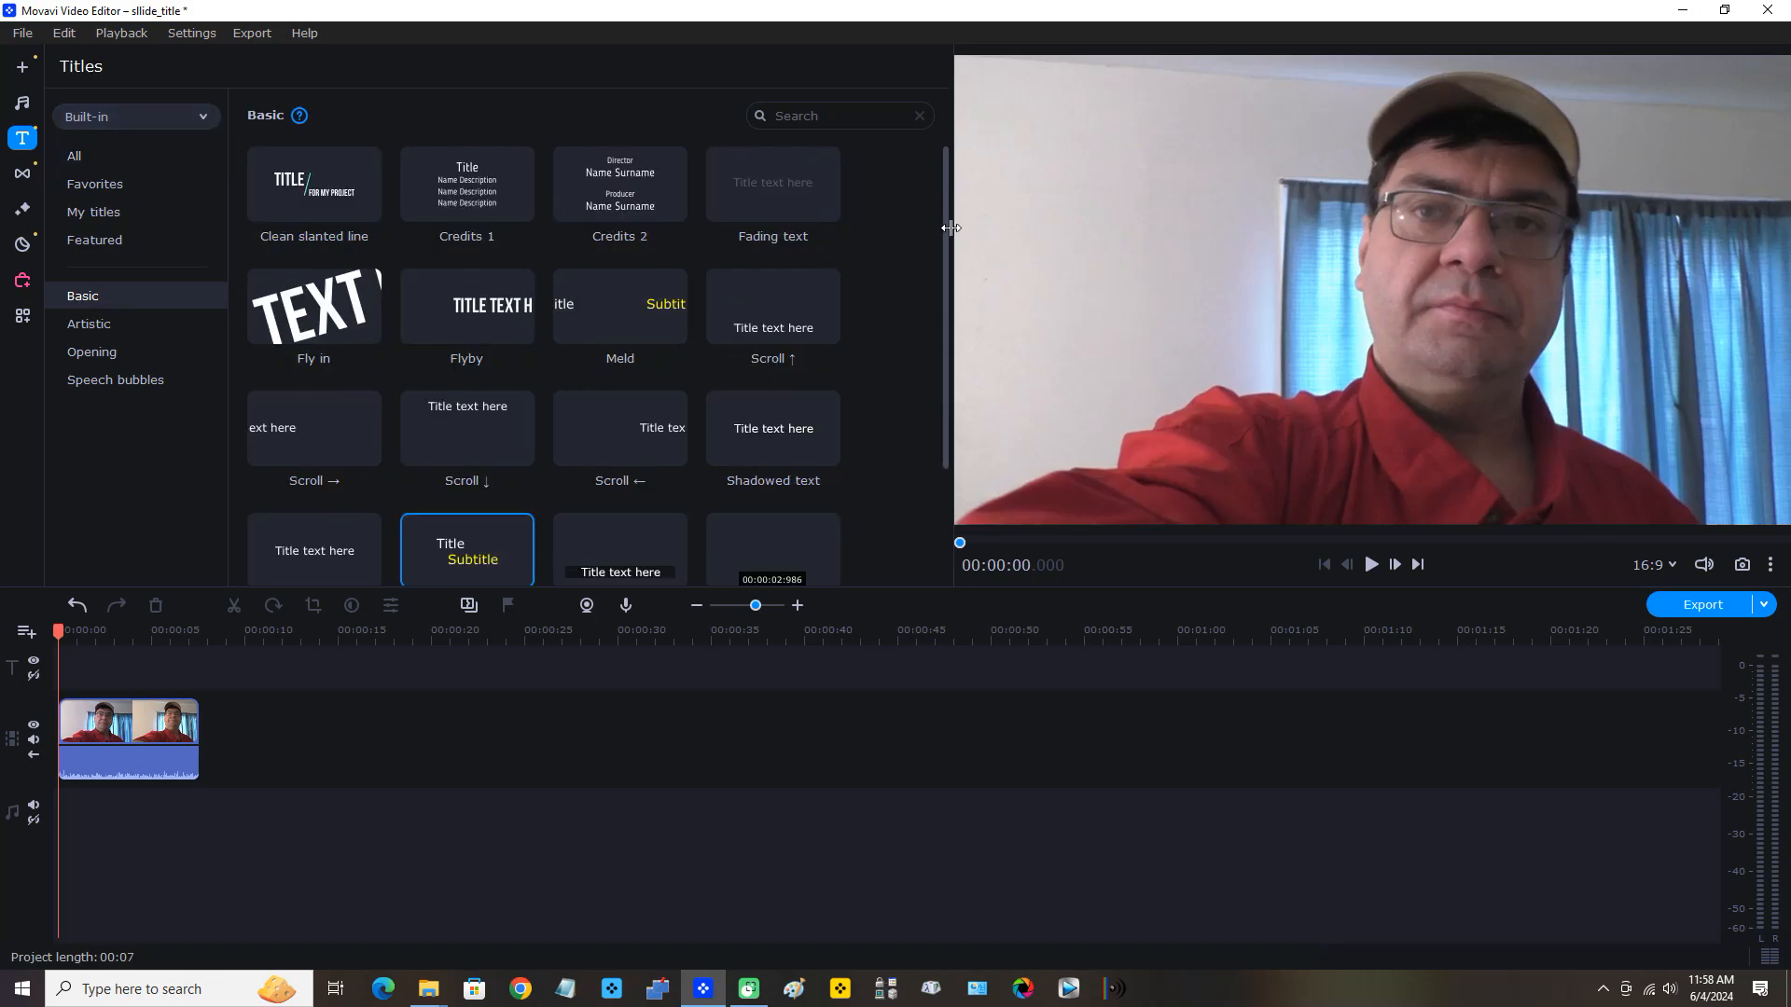
left_click_drag(944, 231, 927, 382)
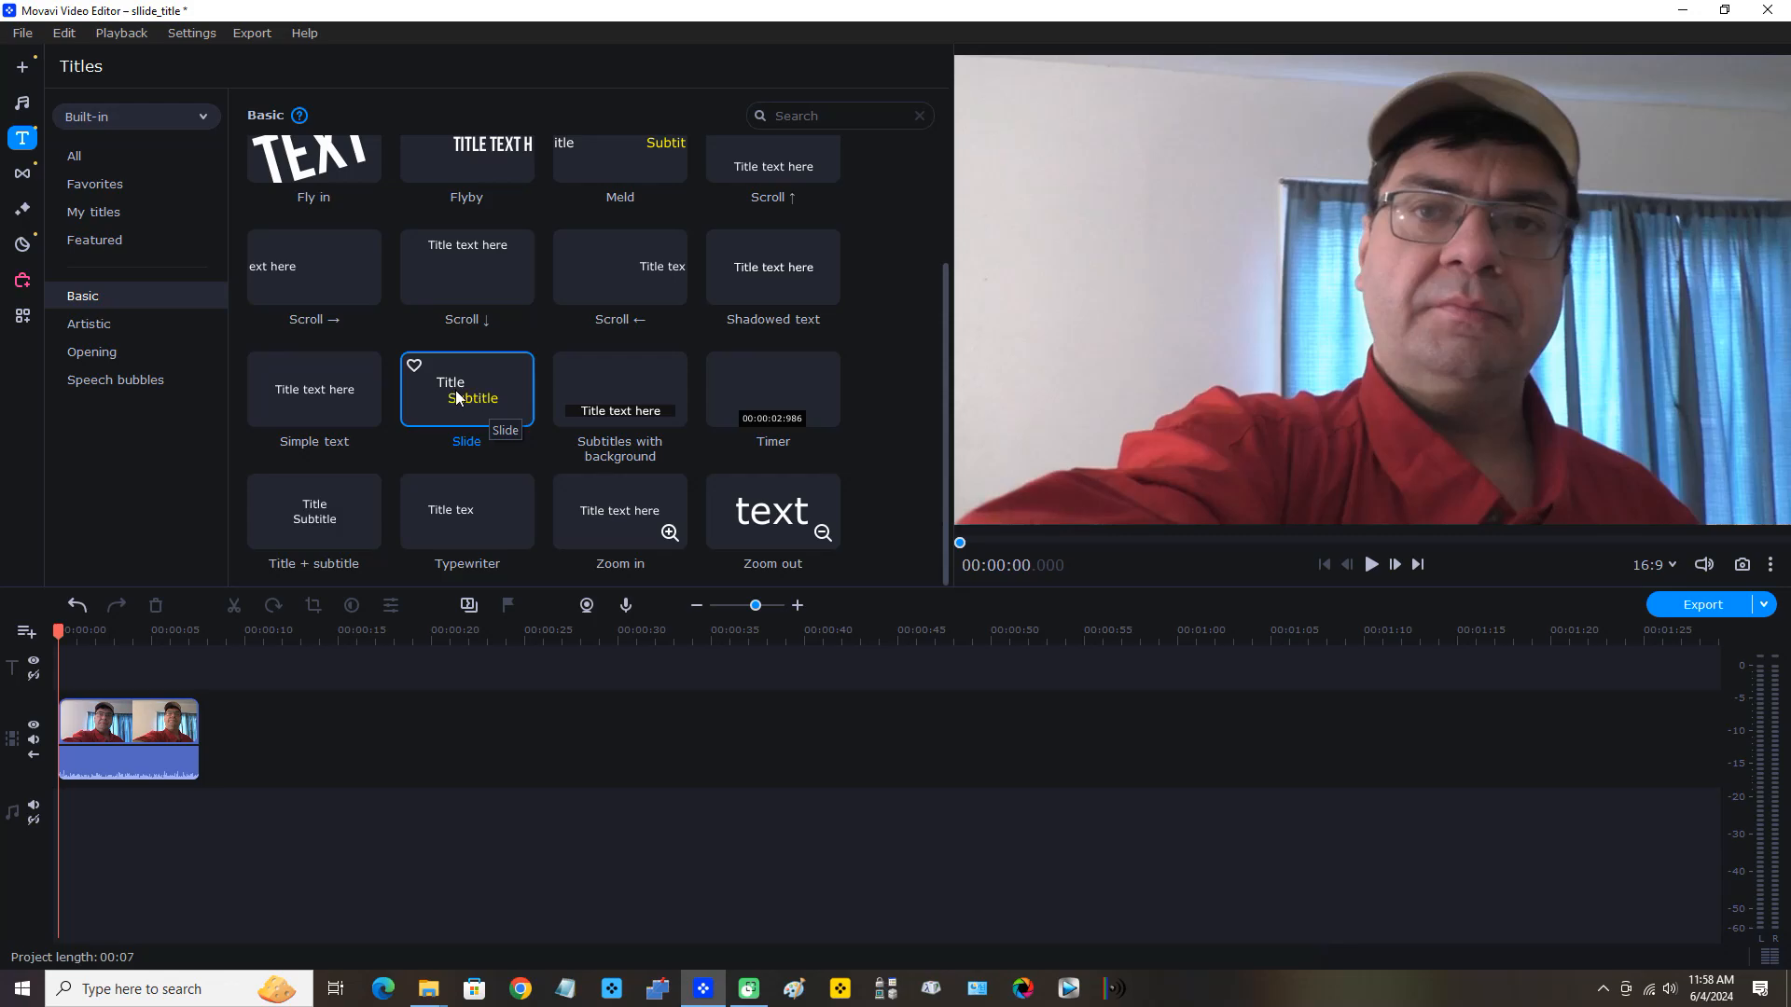
left_click_drag(455, 389, 52, 665)
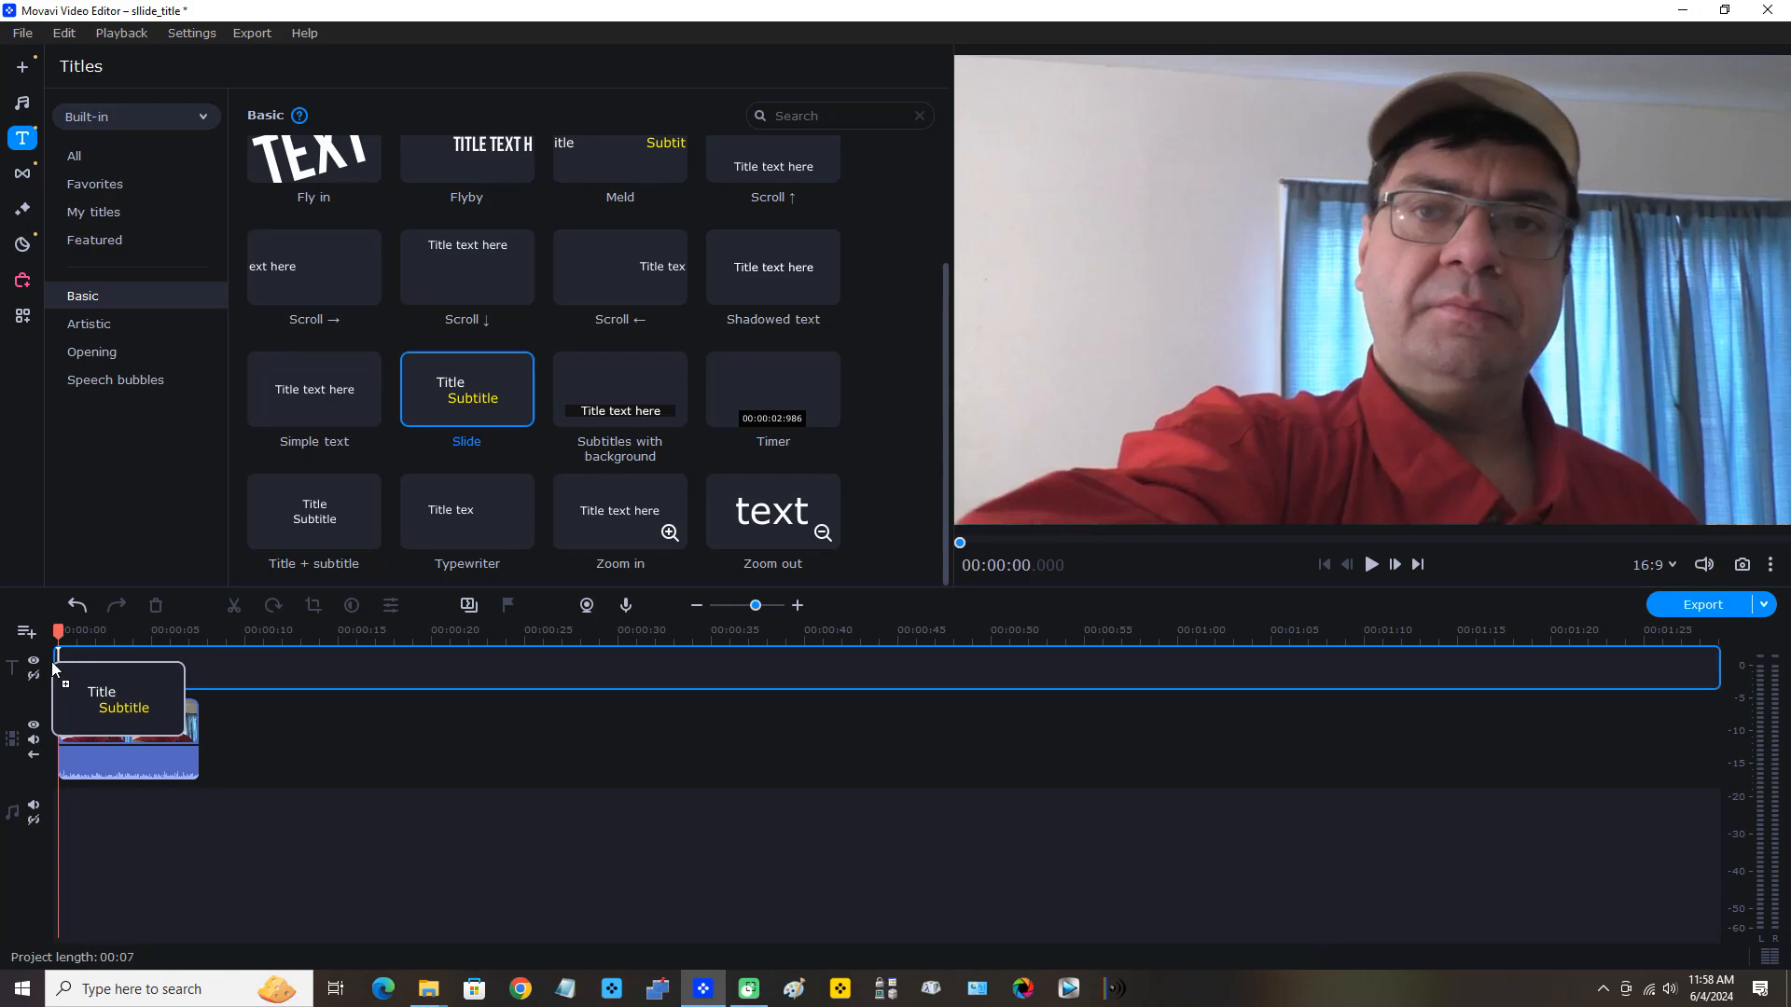
left_click_drag(52, 665, 52, 665)
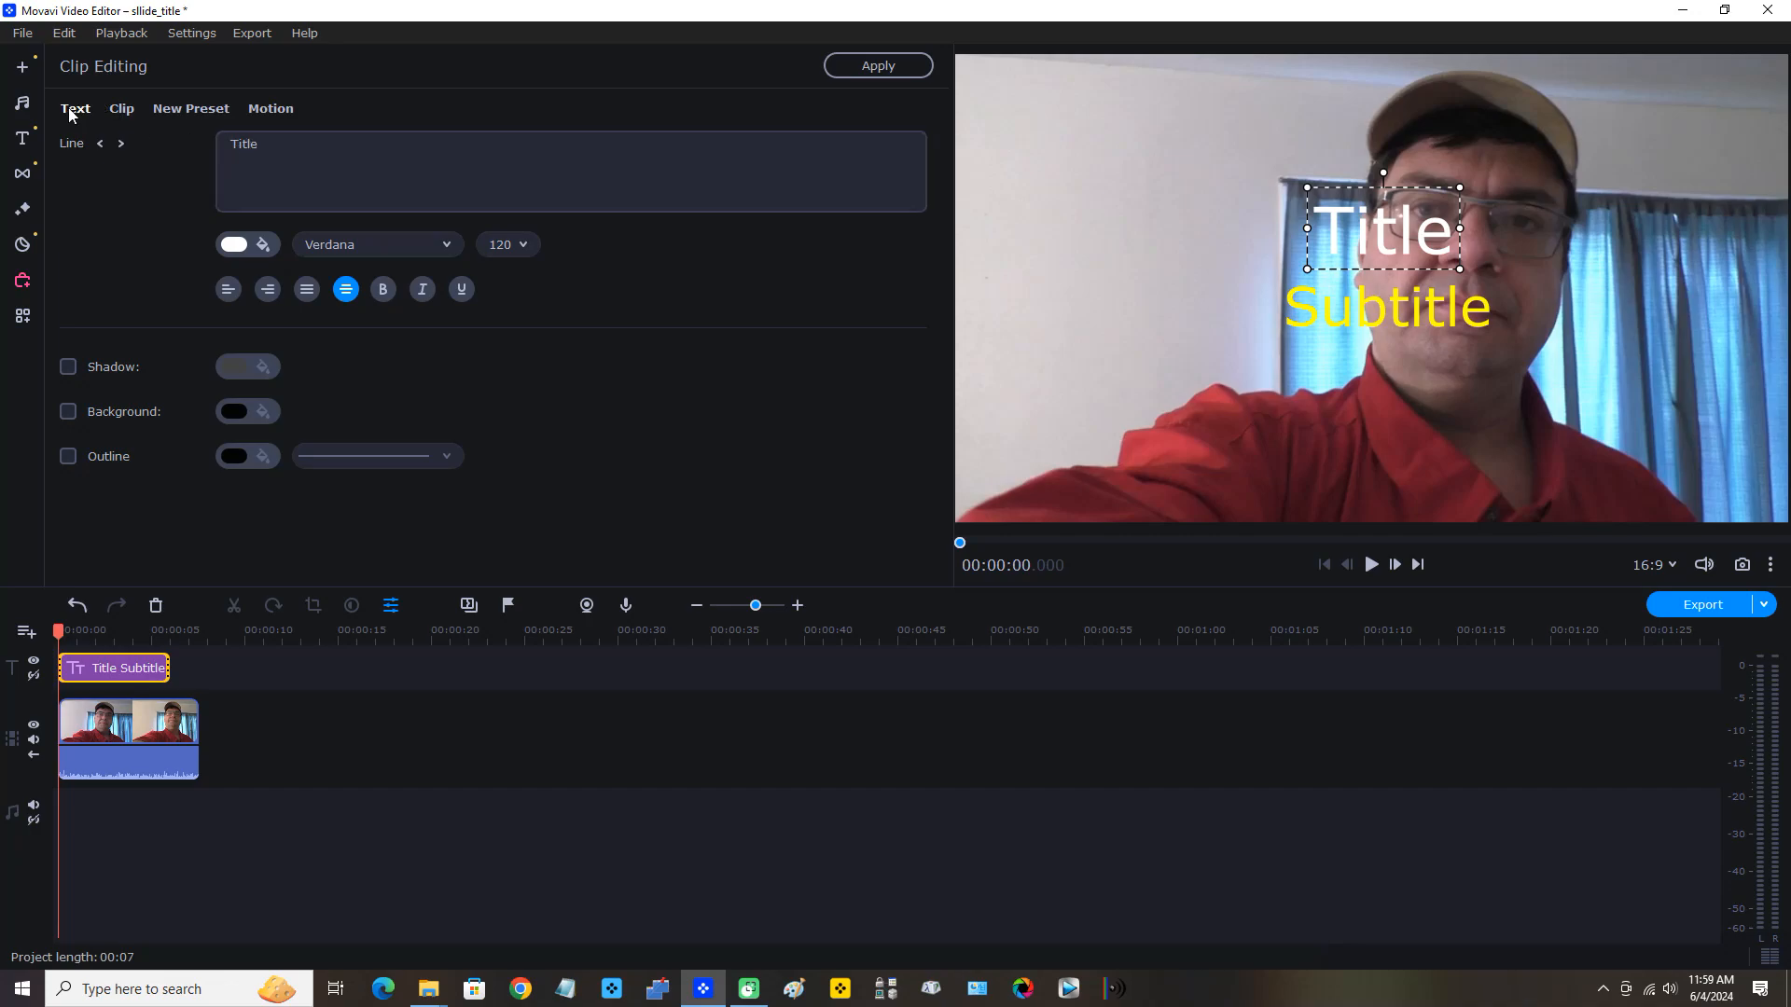
- Open the title clip on the timeline for text editing, with the playhead at about 2.45 seconds
double_click(241, 143)
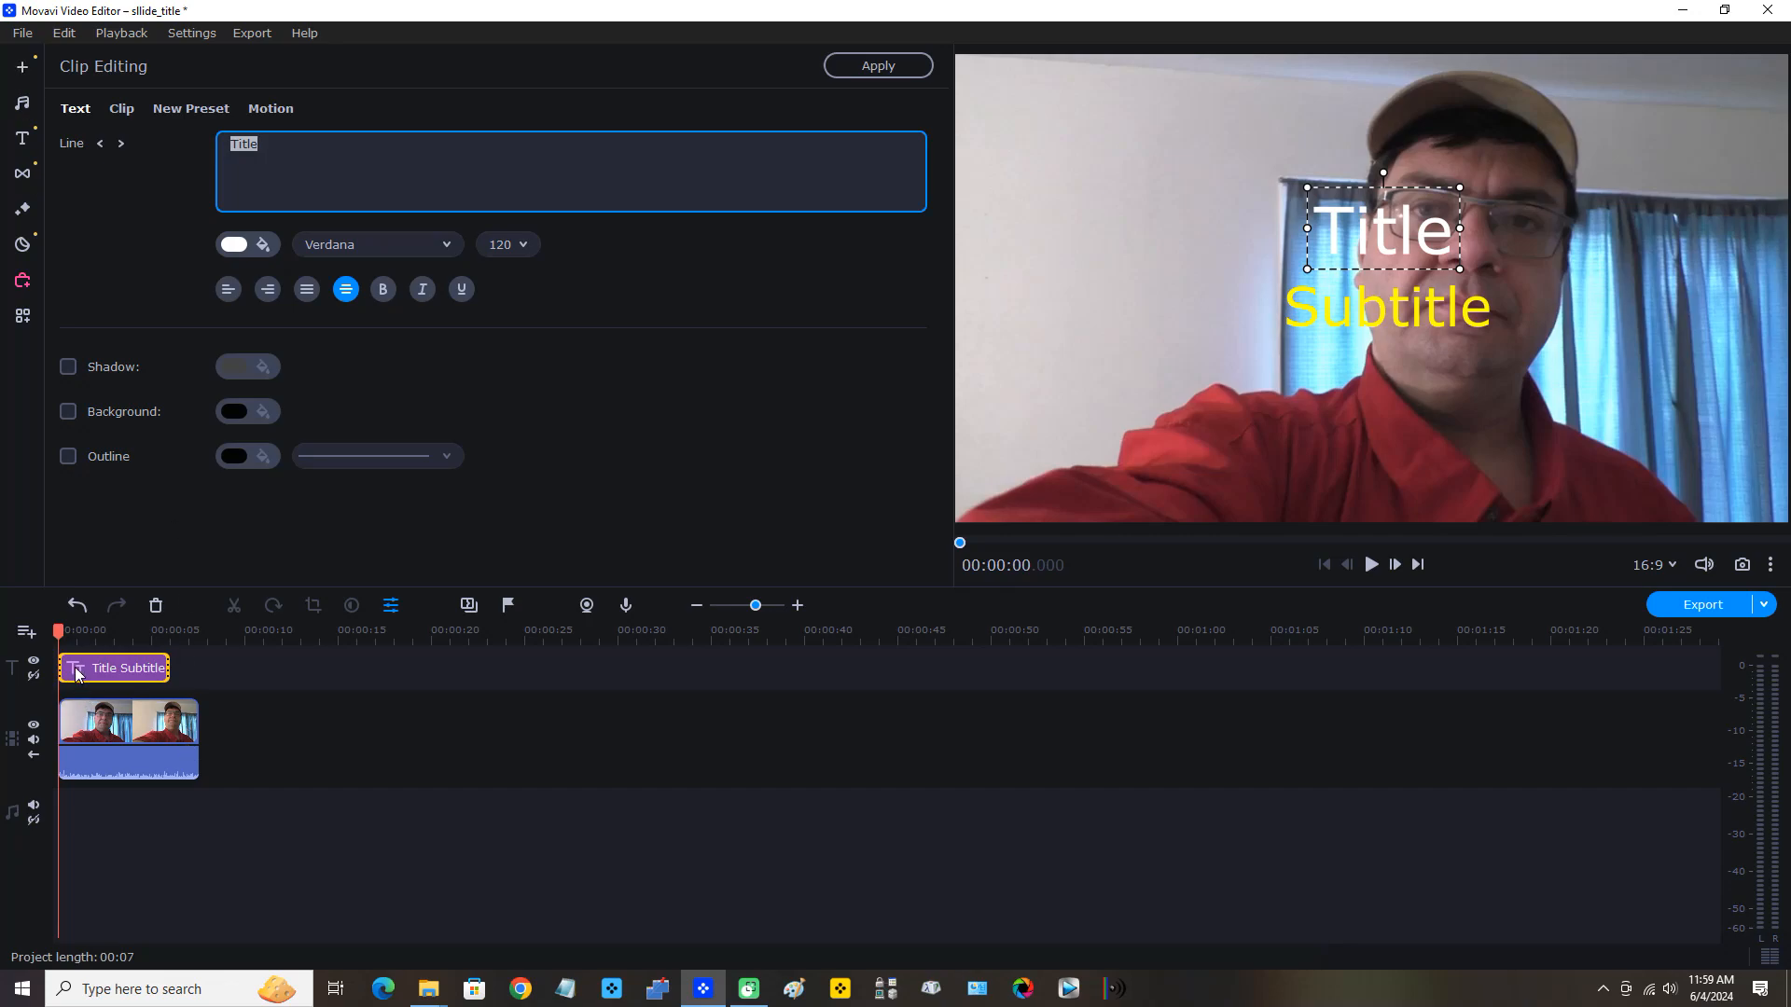
left_click(25, 70)
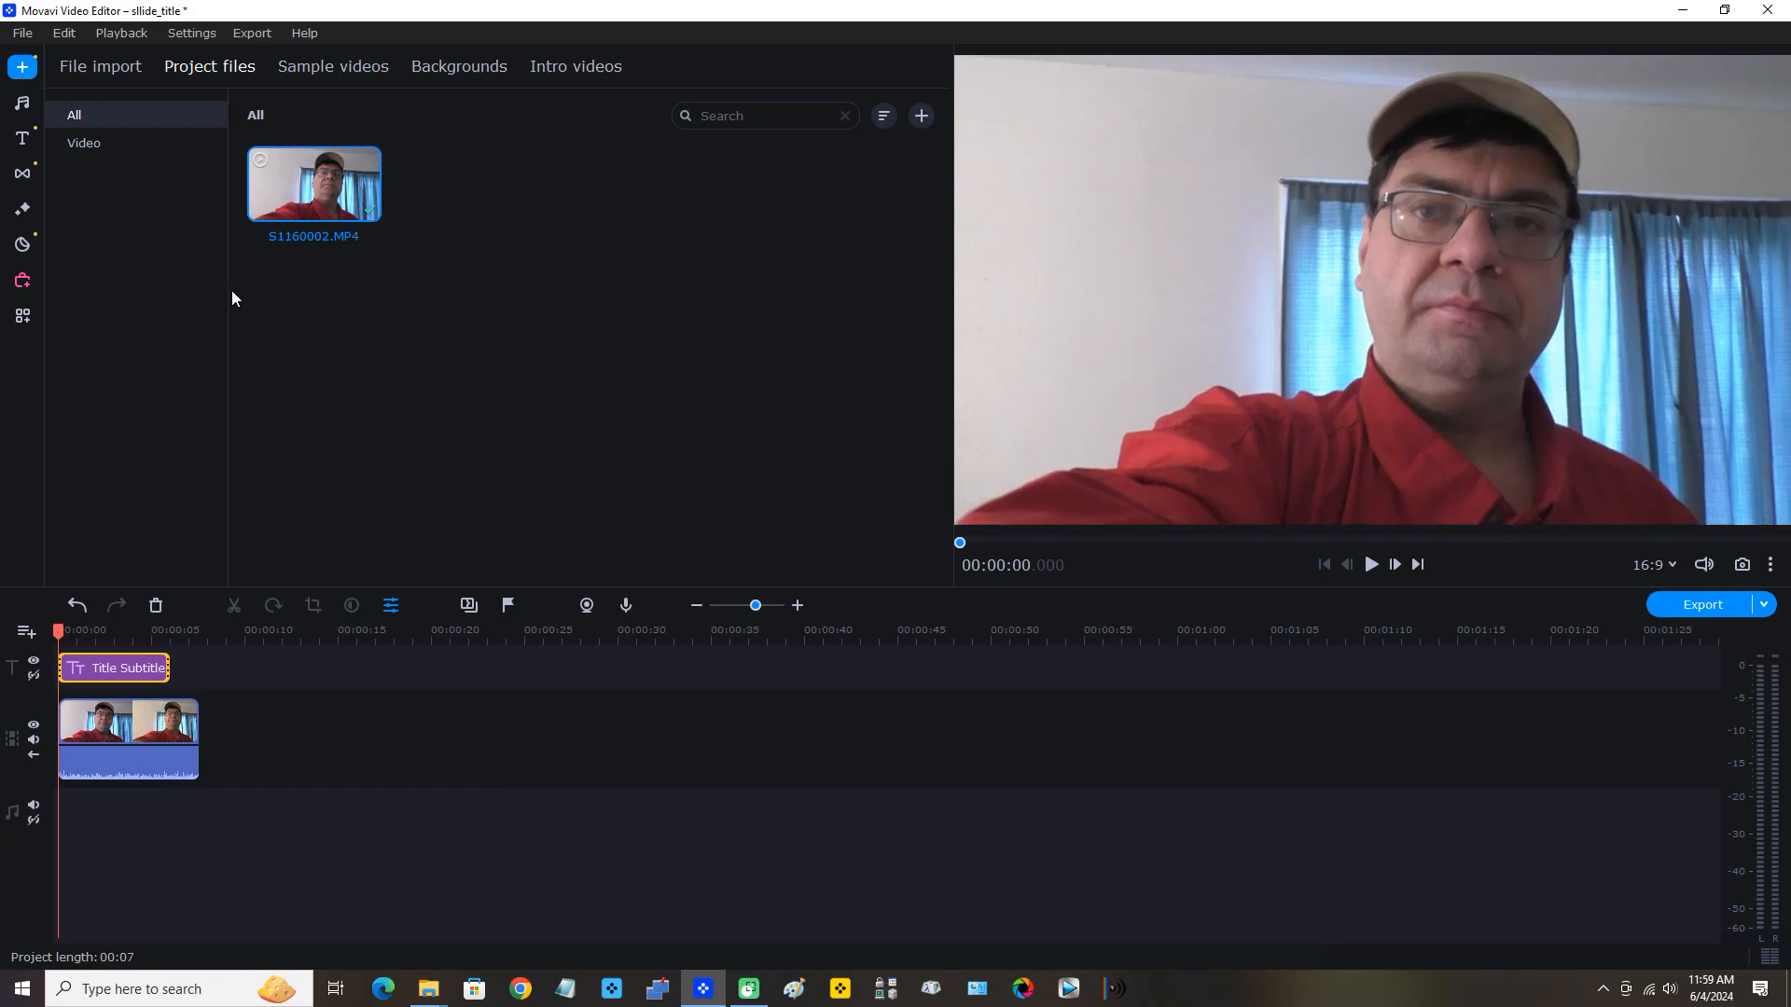
left_click(105, 671)
double_click(104, 671)
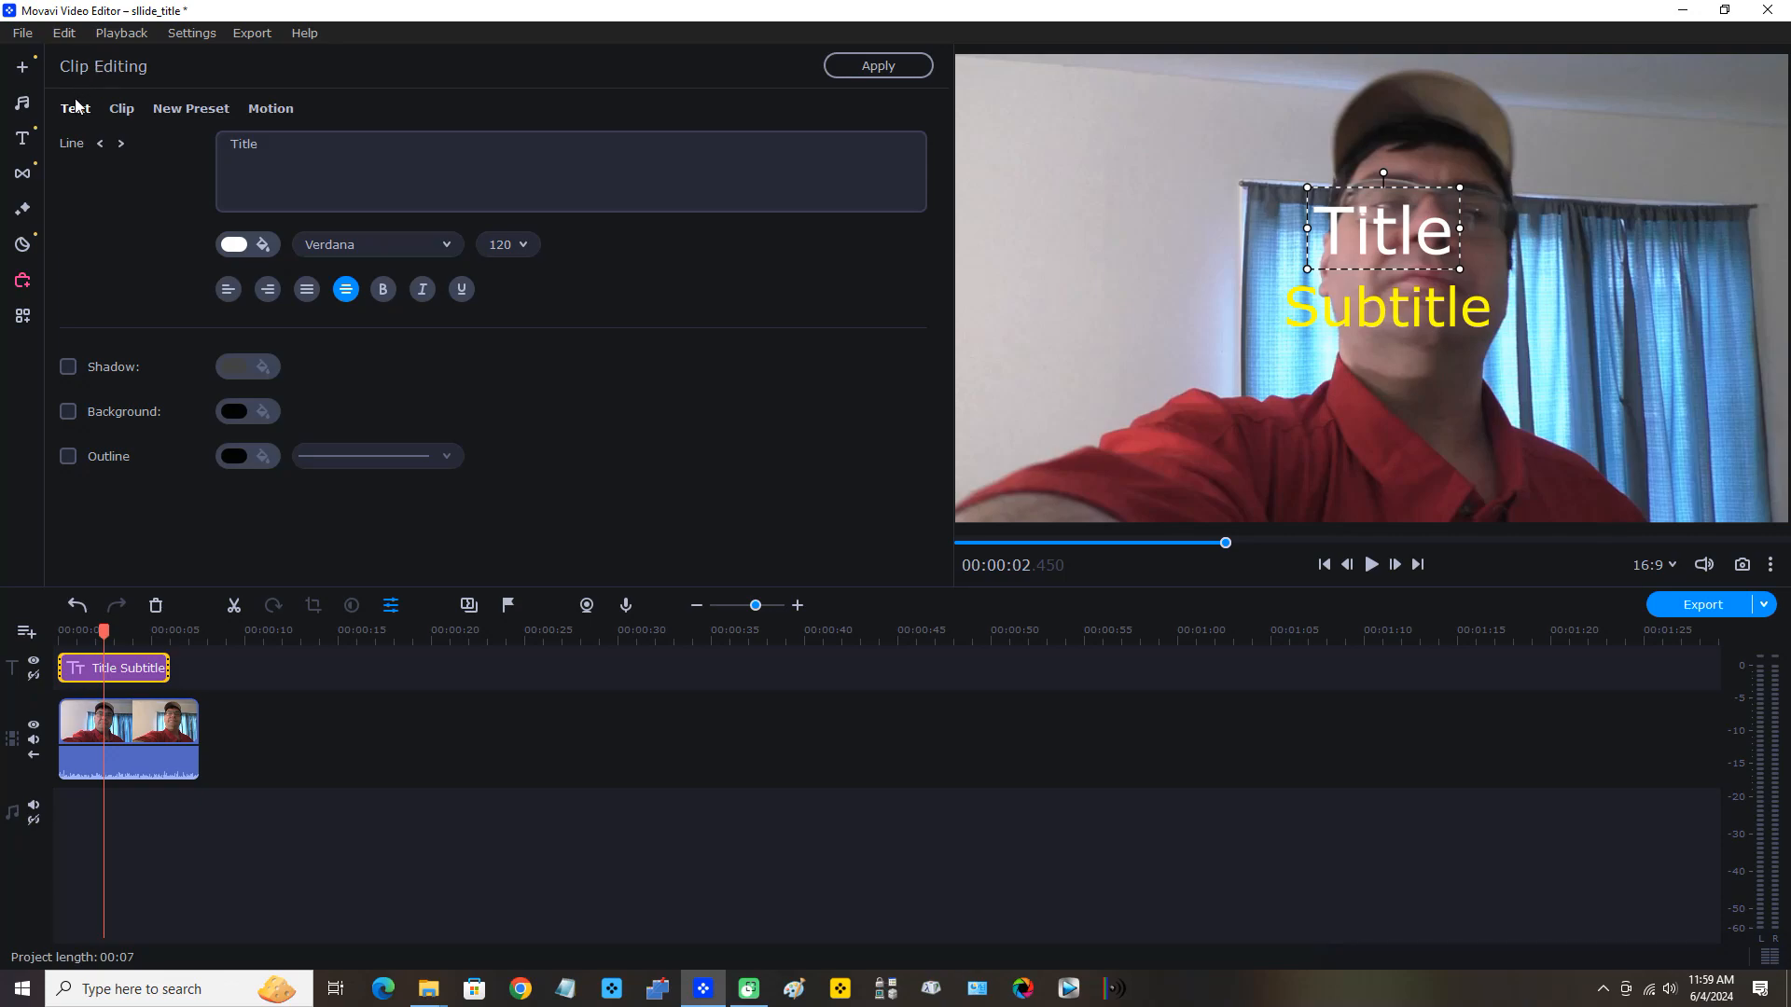
- Switch between the Title and Subtitle lines of the title clip to examine each line's text settings
left_click(262, 154)
left_click(120, 145)
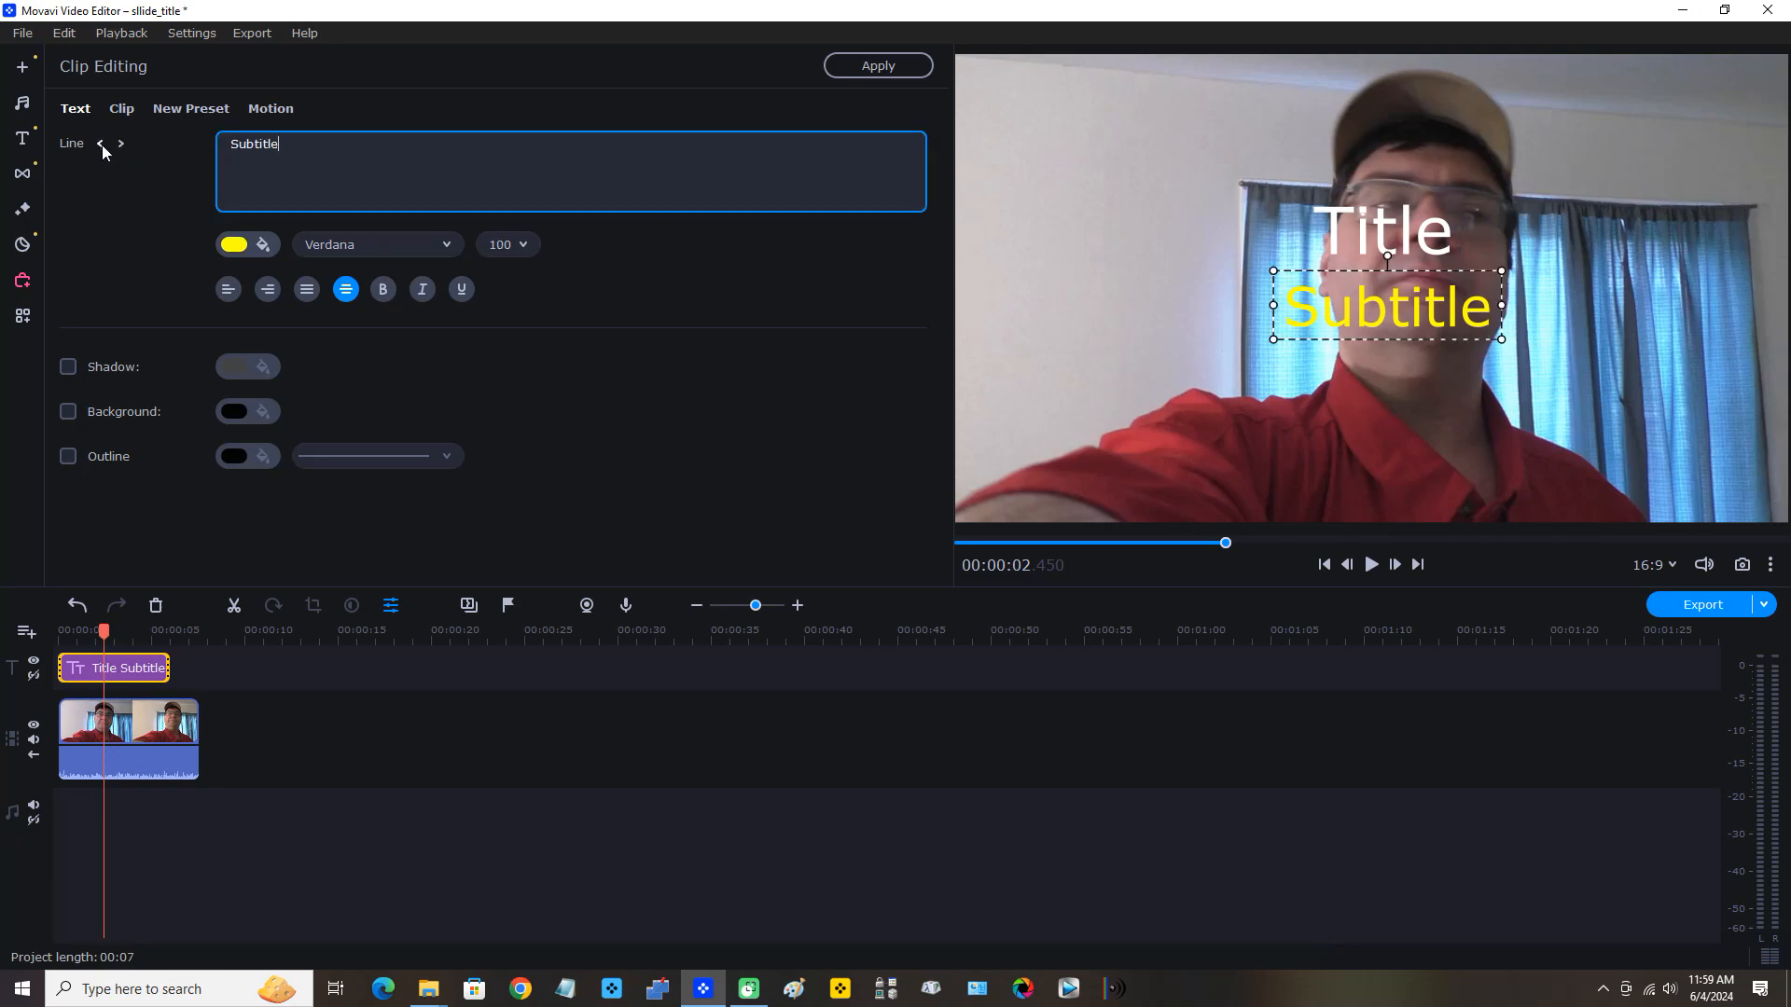
left_click(100, 143)
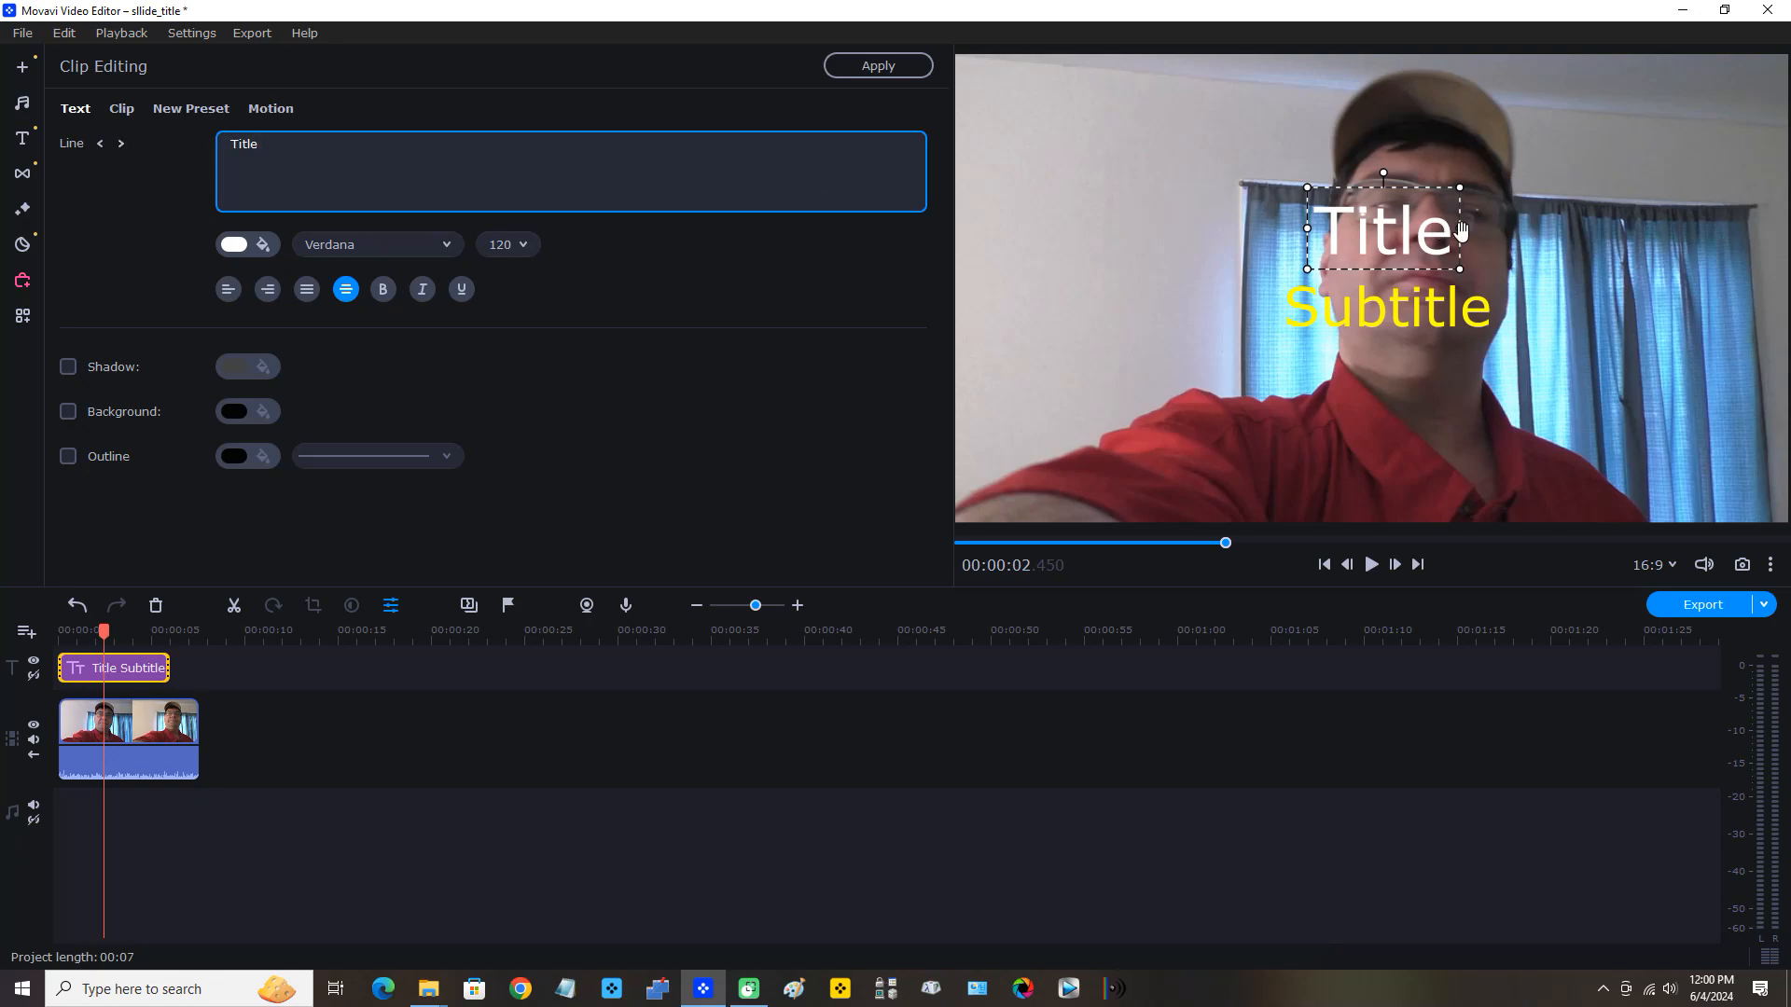
double_click(1389, 207)
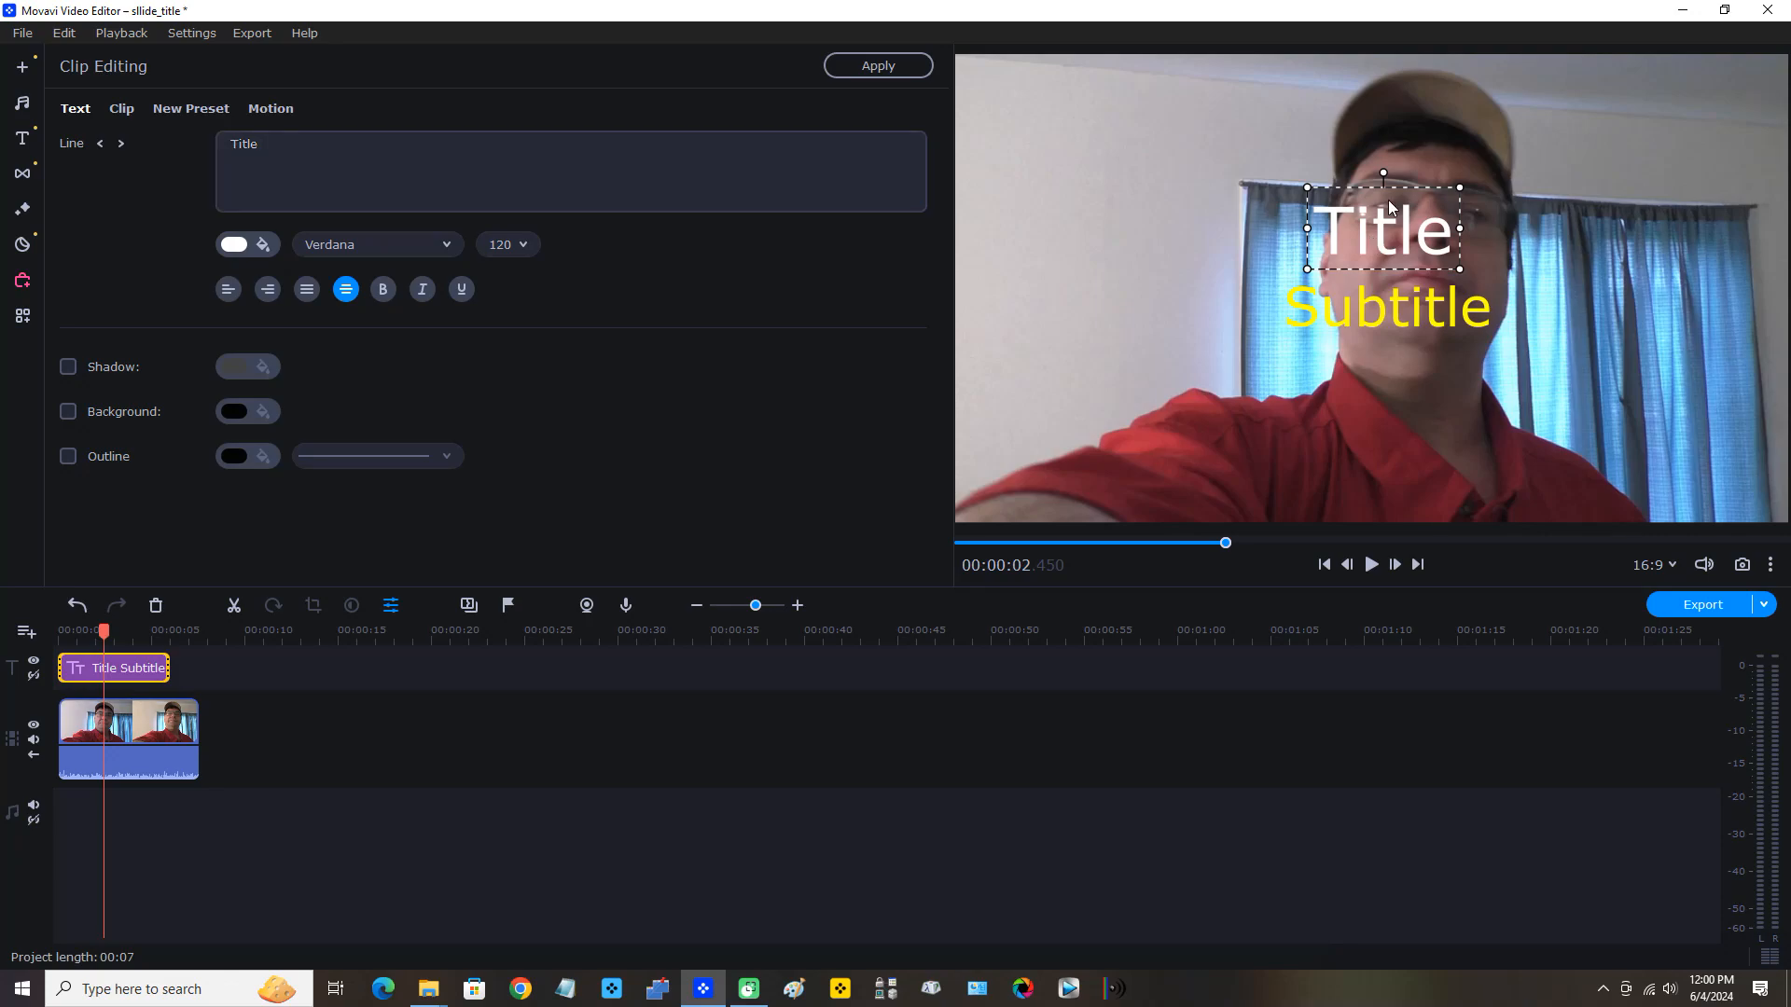
left_click(1345, 306)
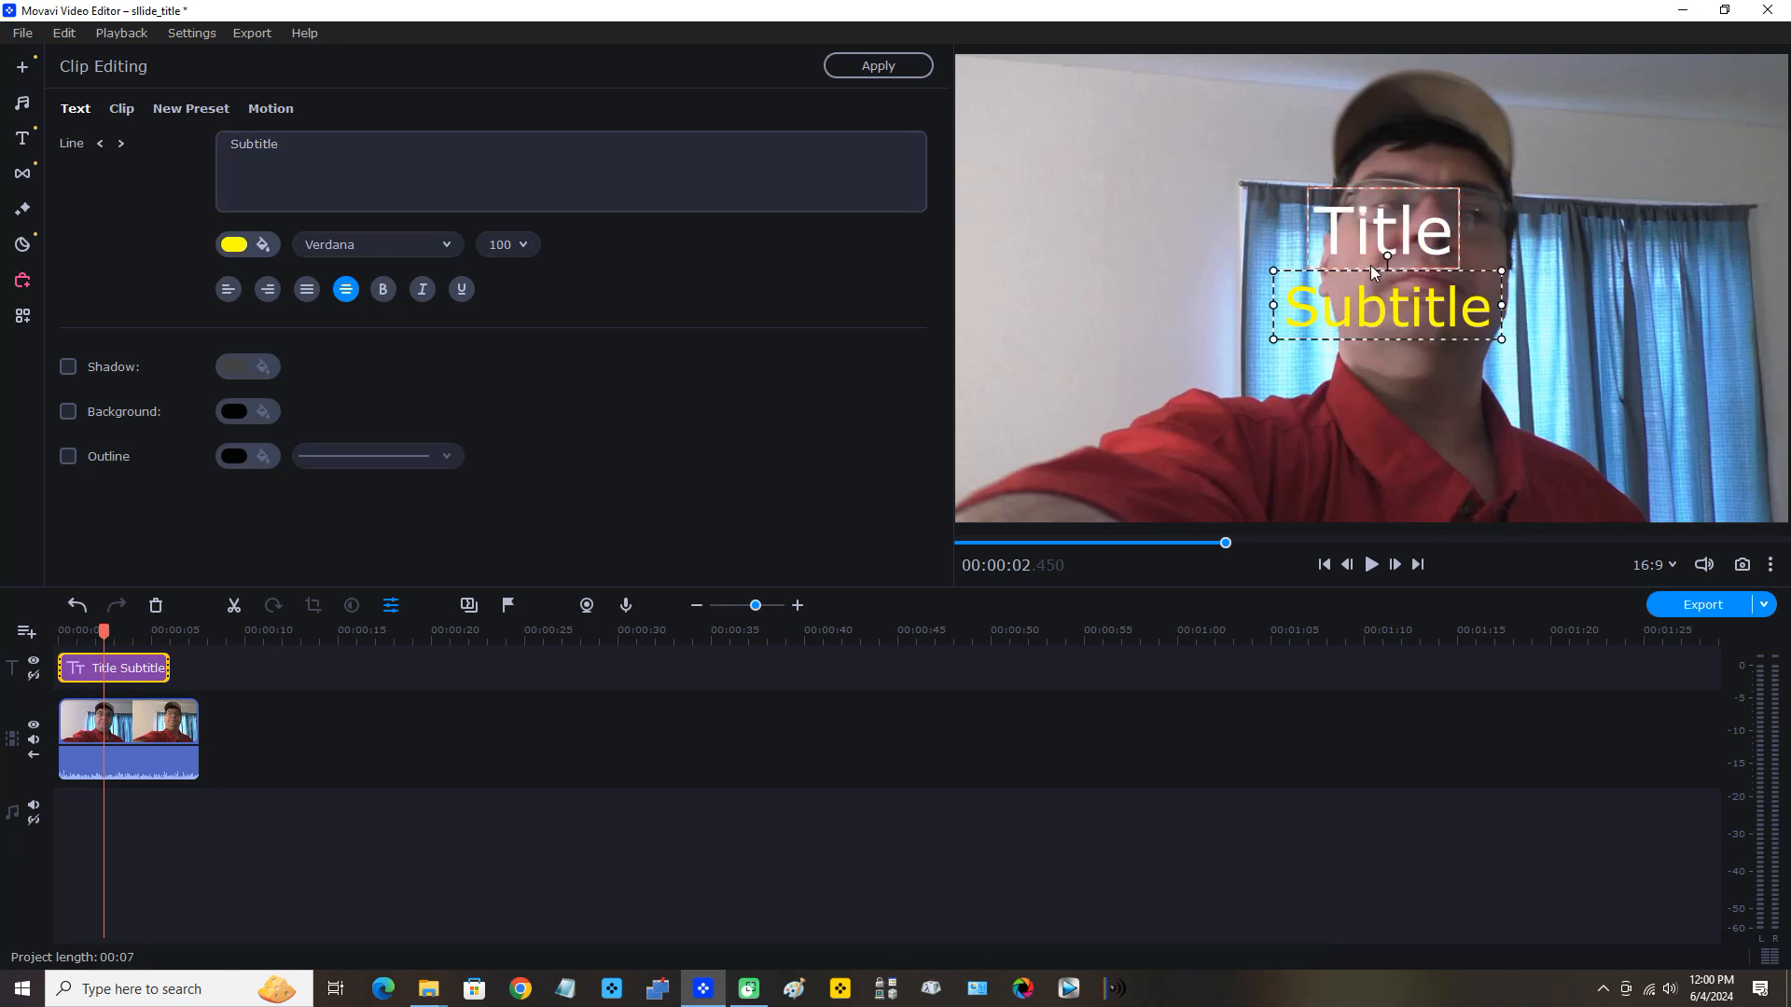
- Replace the text of the upper white title line with "Movavi"
left_click(1376, 248)
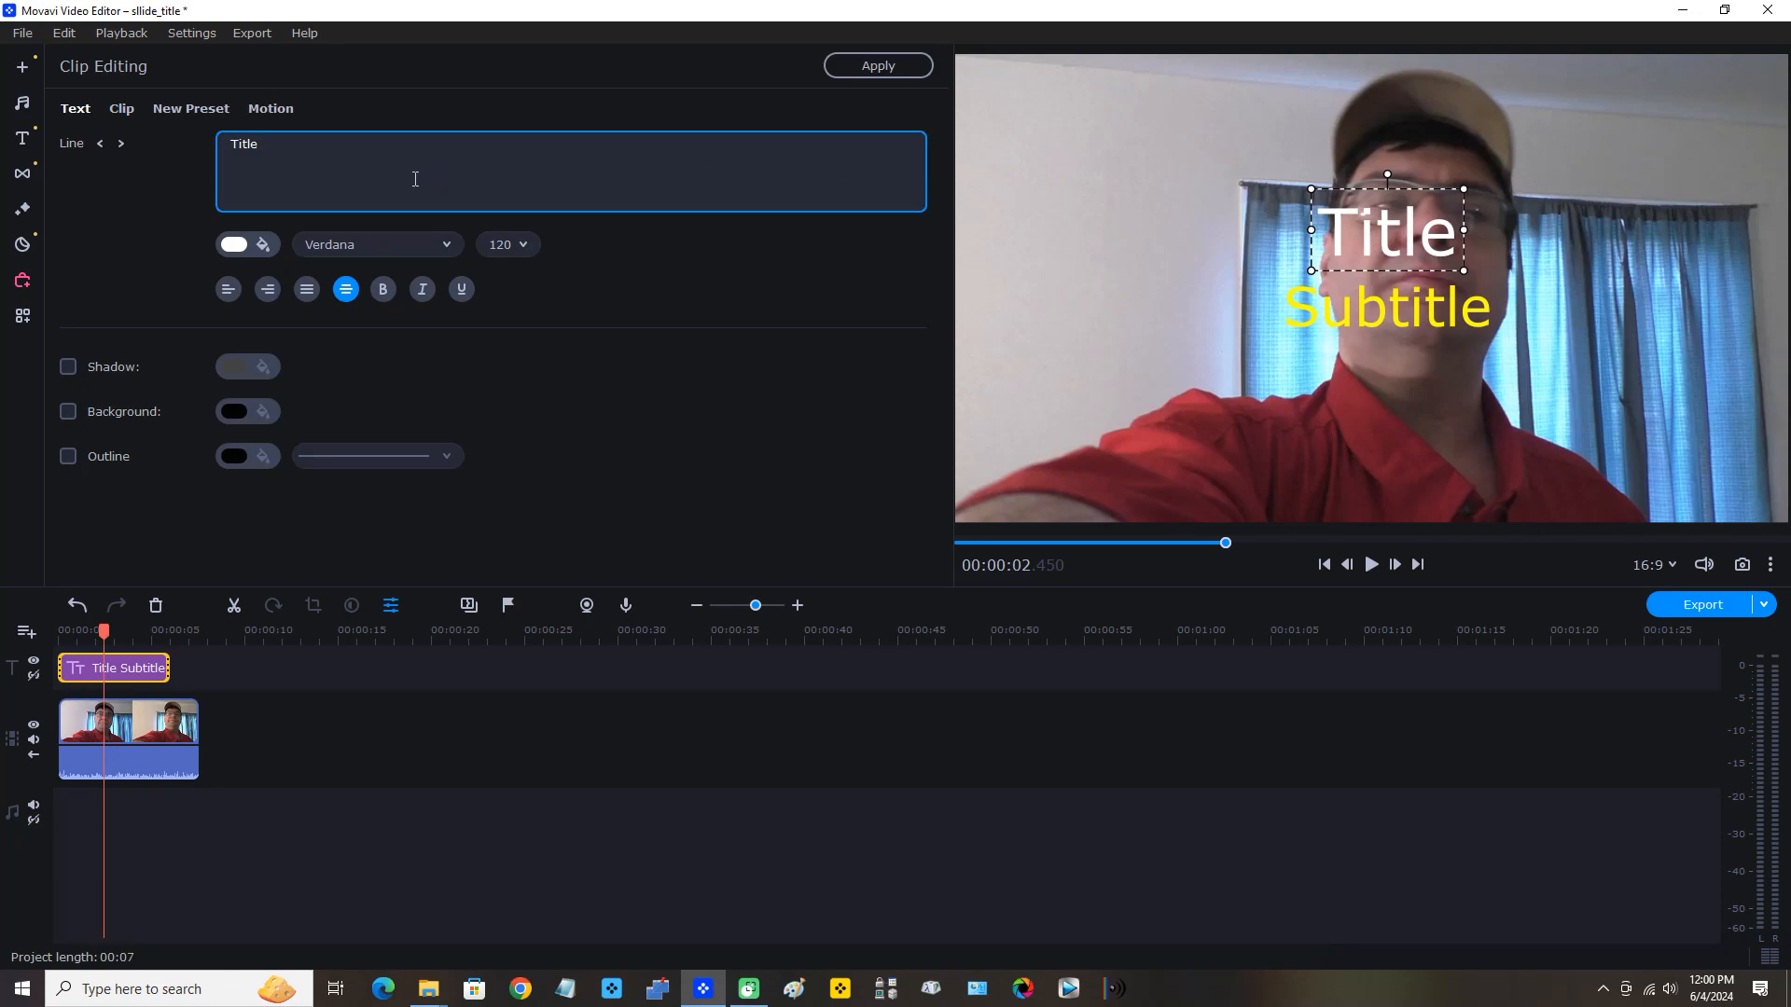
left_click(1352, 237)
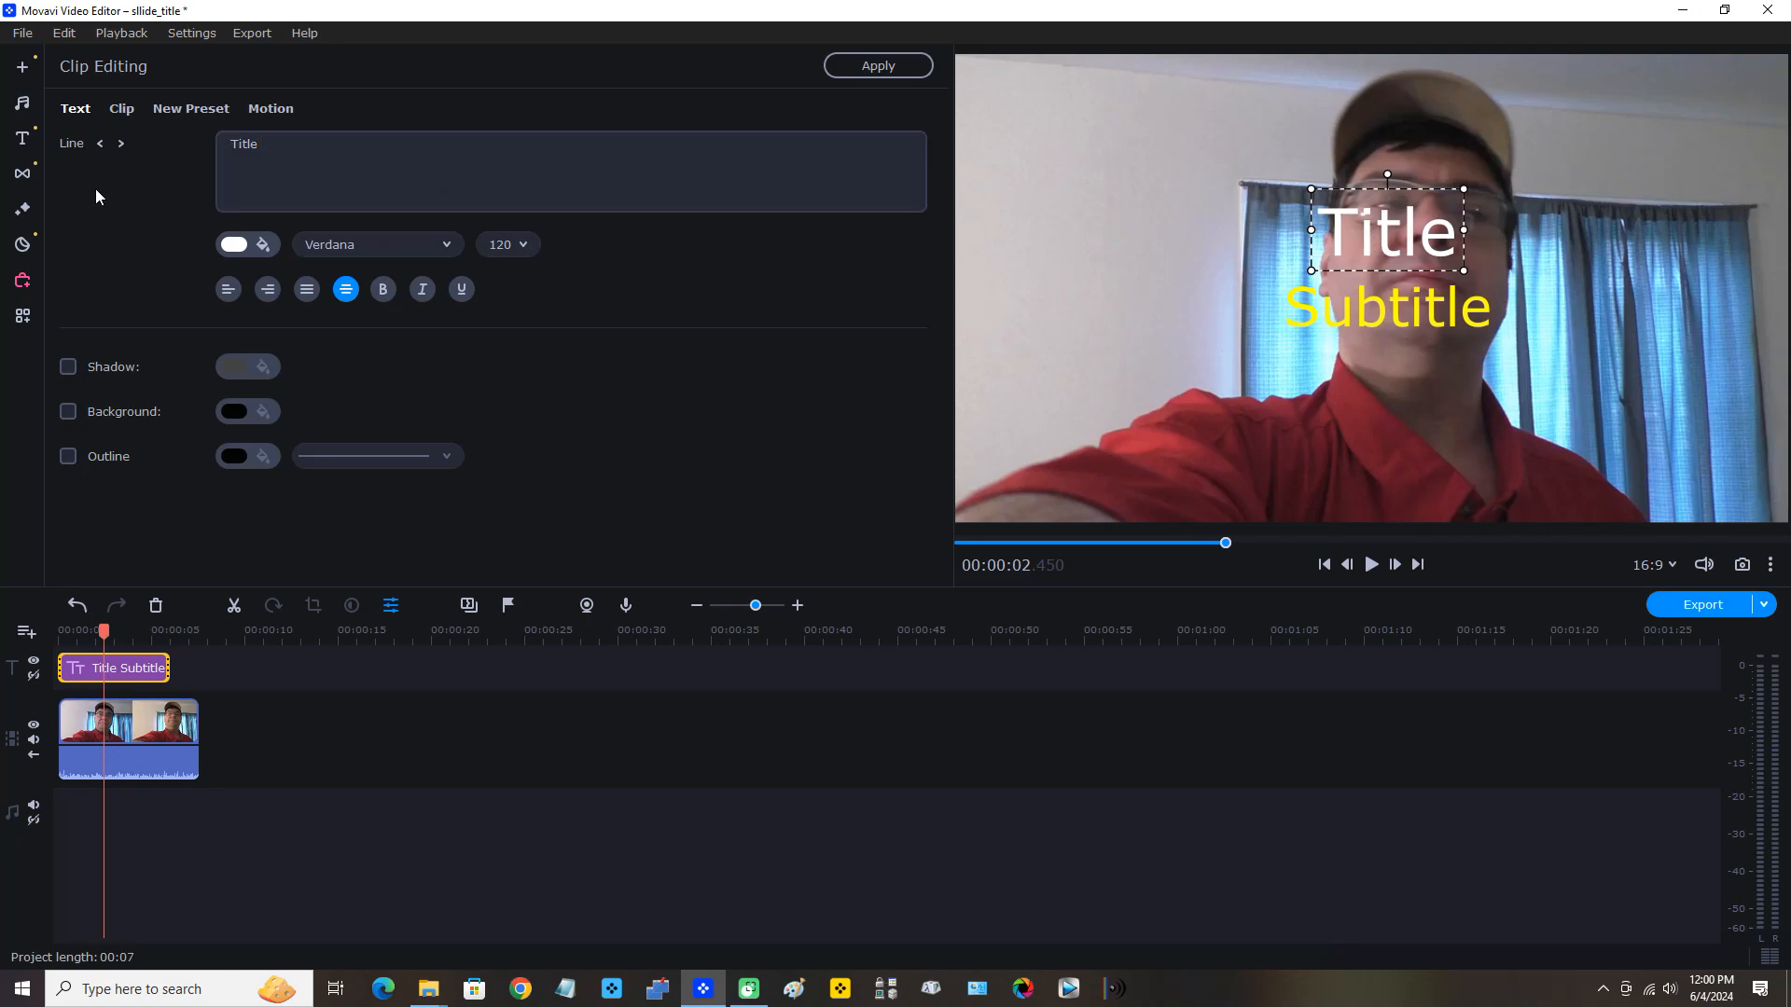
double_click(242, 148)
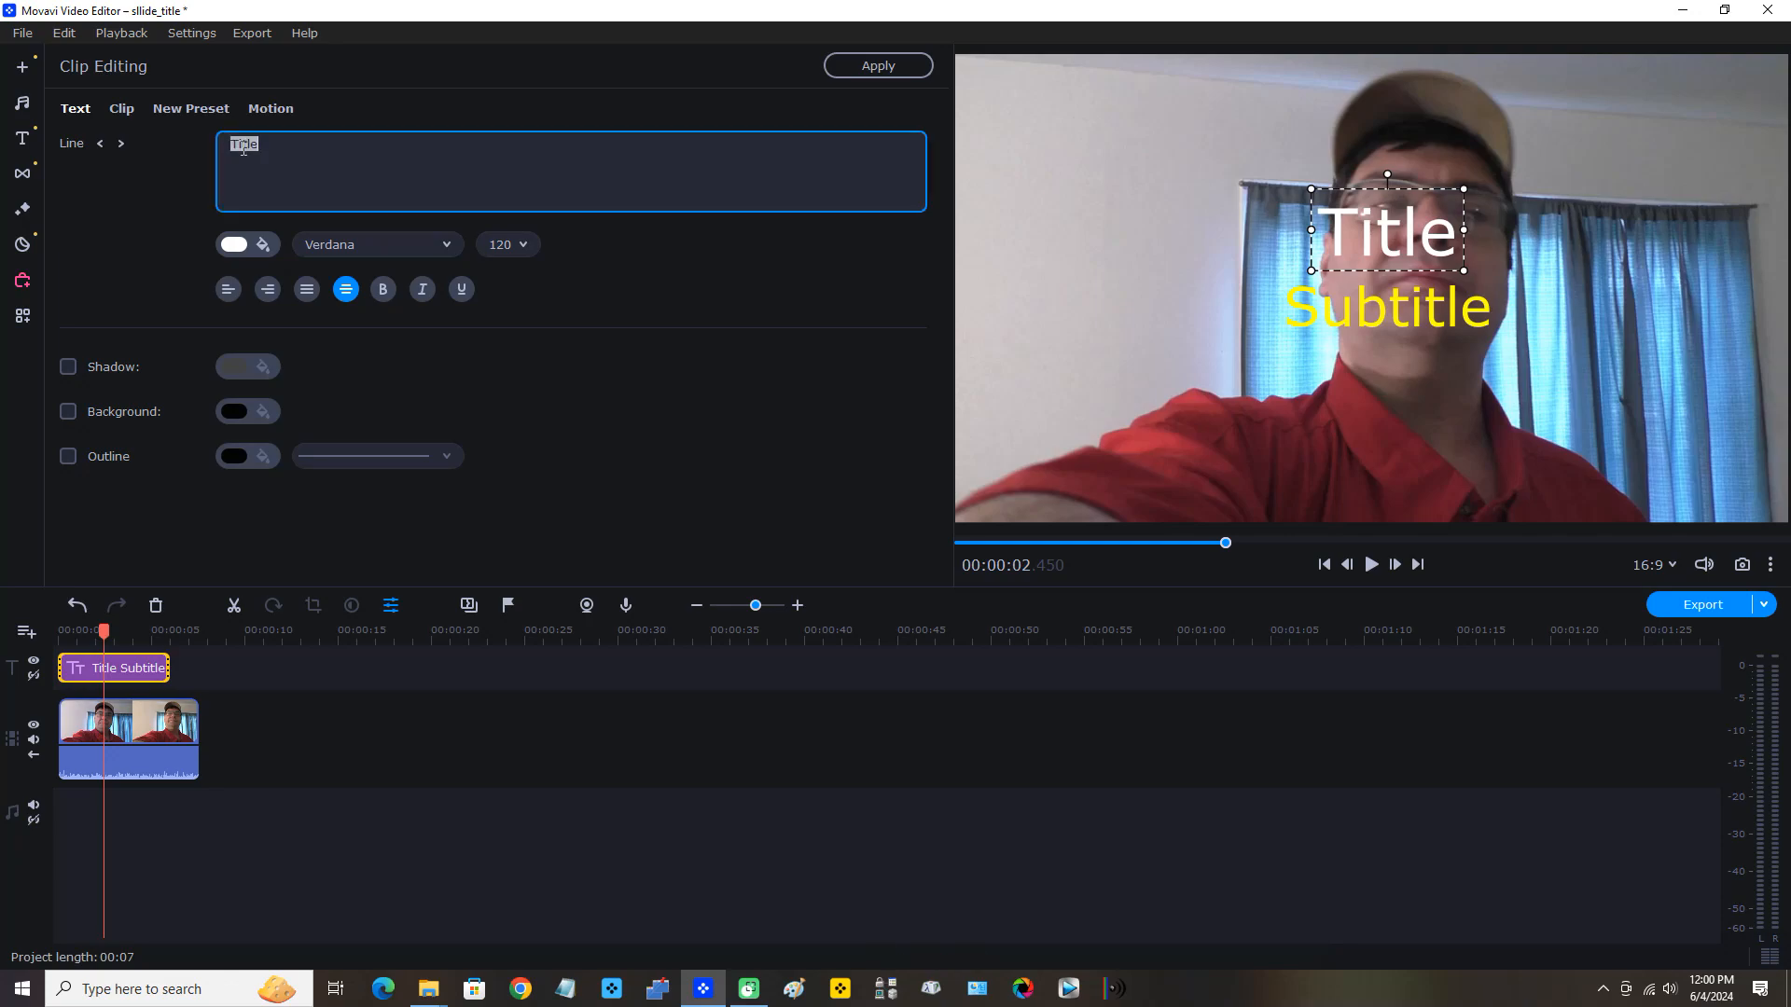
type("Mova")
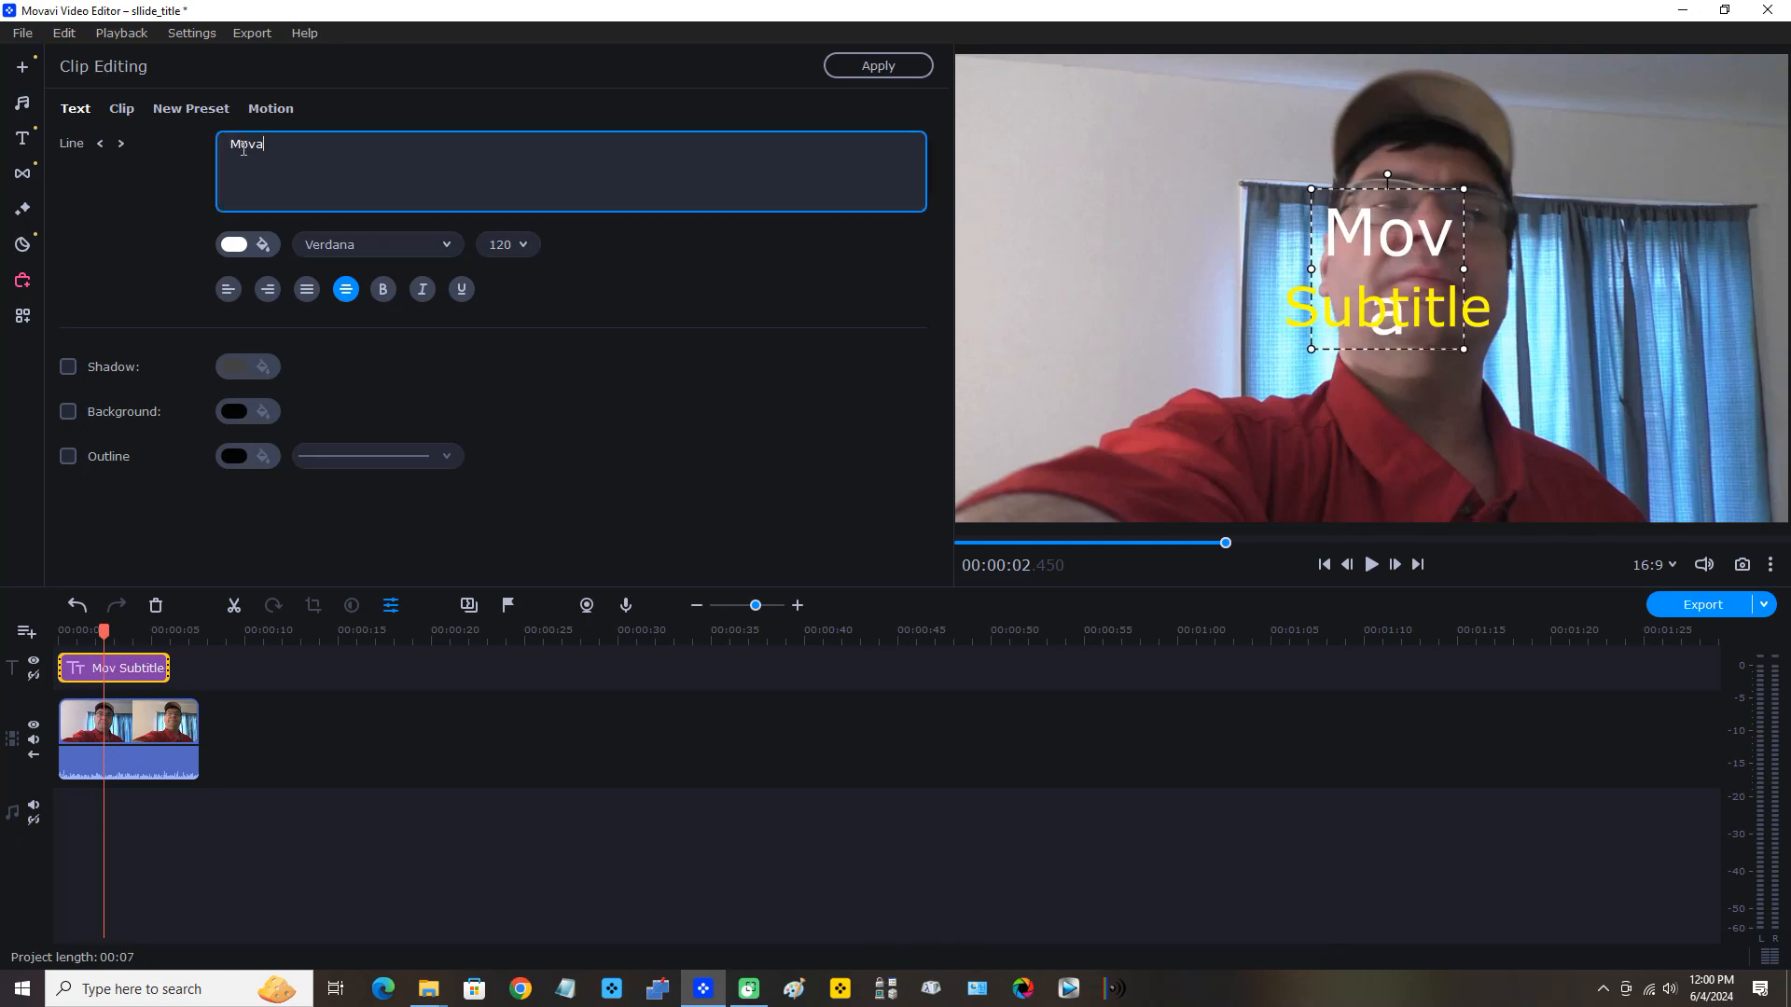
type("vi")
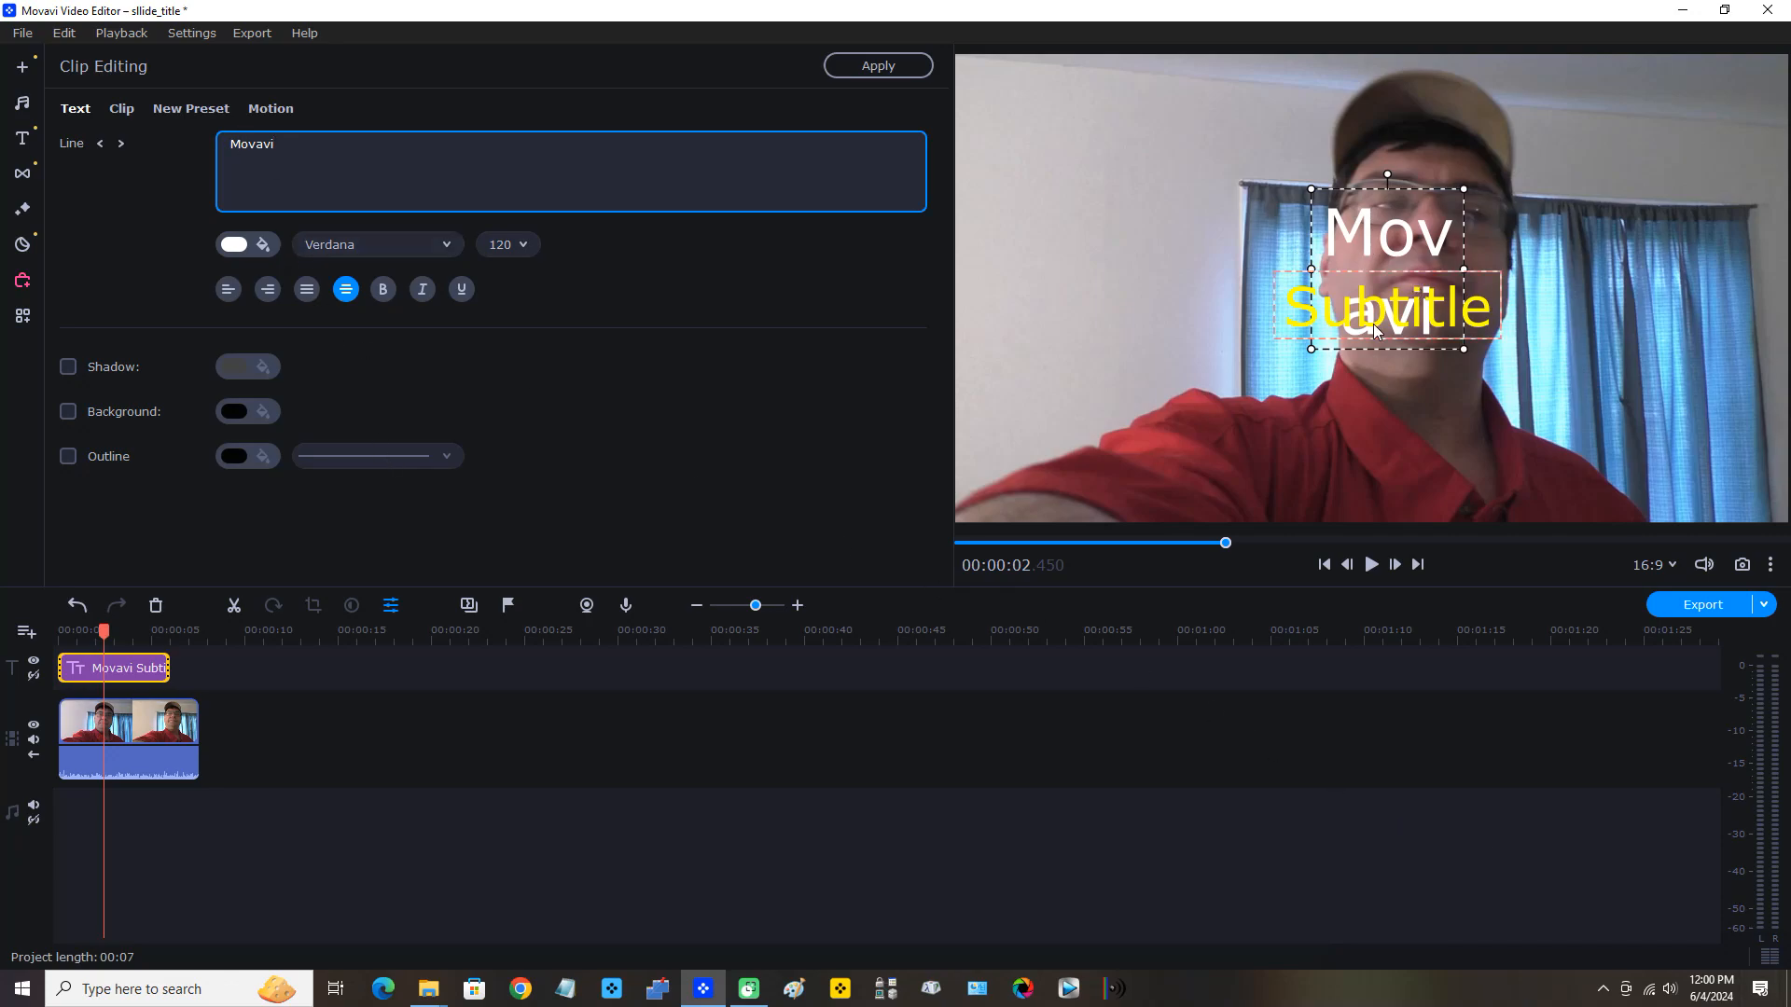
- Set the Movavi line's font size to 72 and move it down to sit just above the subtitle
left_click(524, 245)
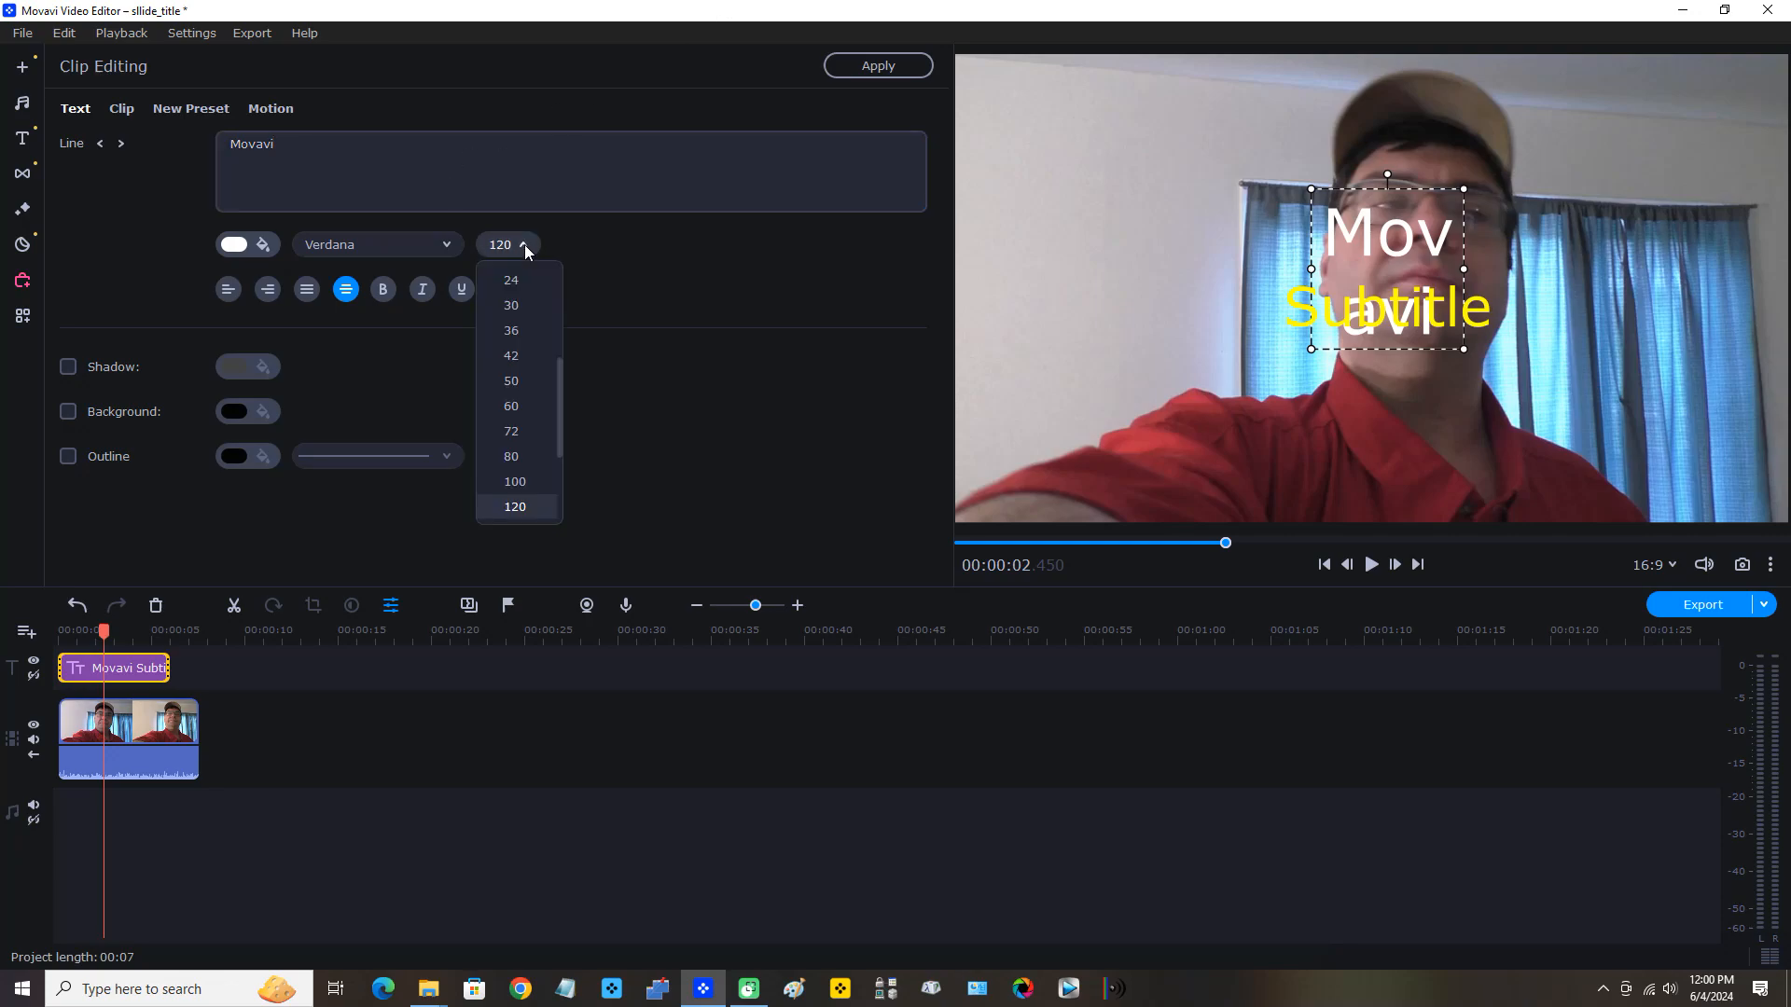
left_click(516, 432)
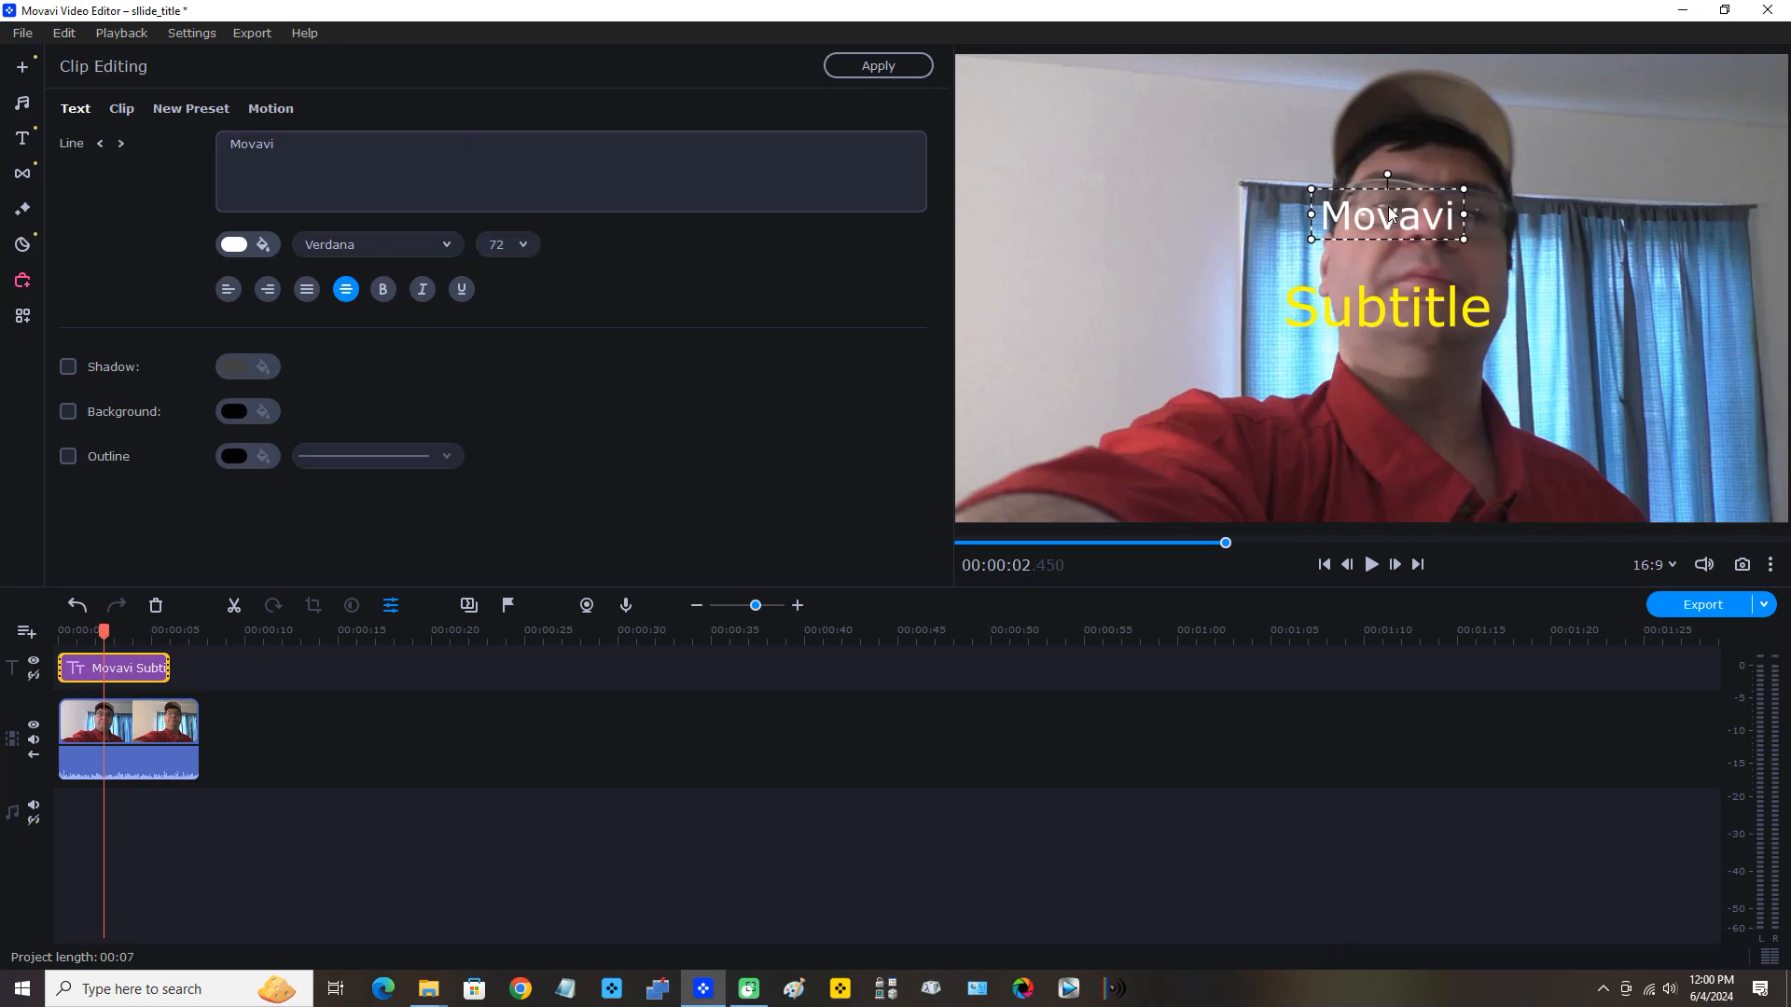
left_click_drag(1389, 212, 1391, 237)
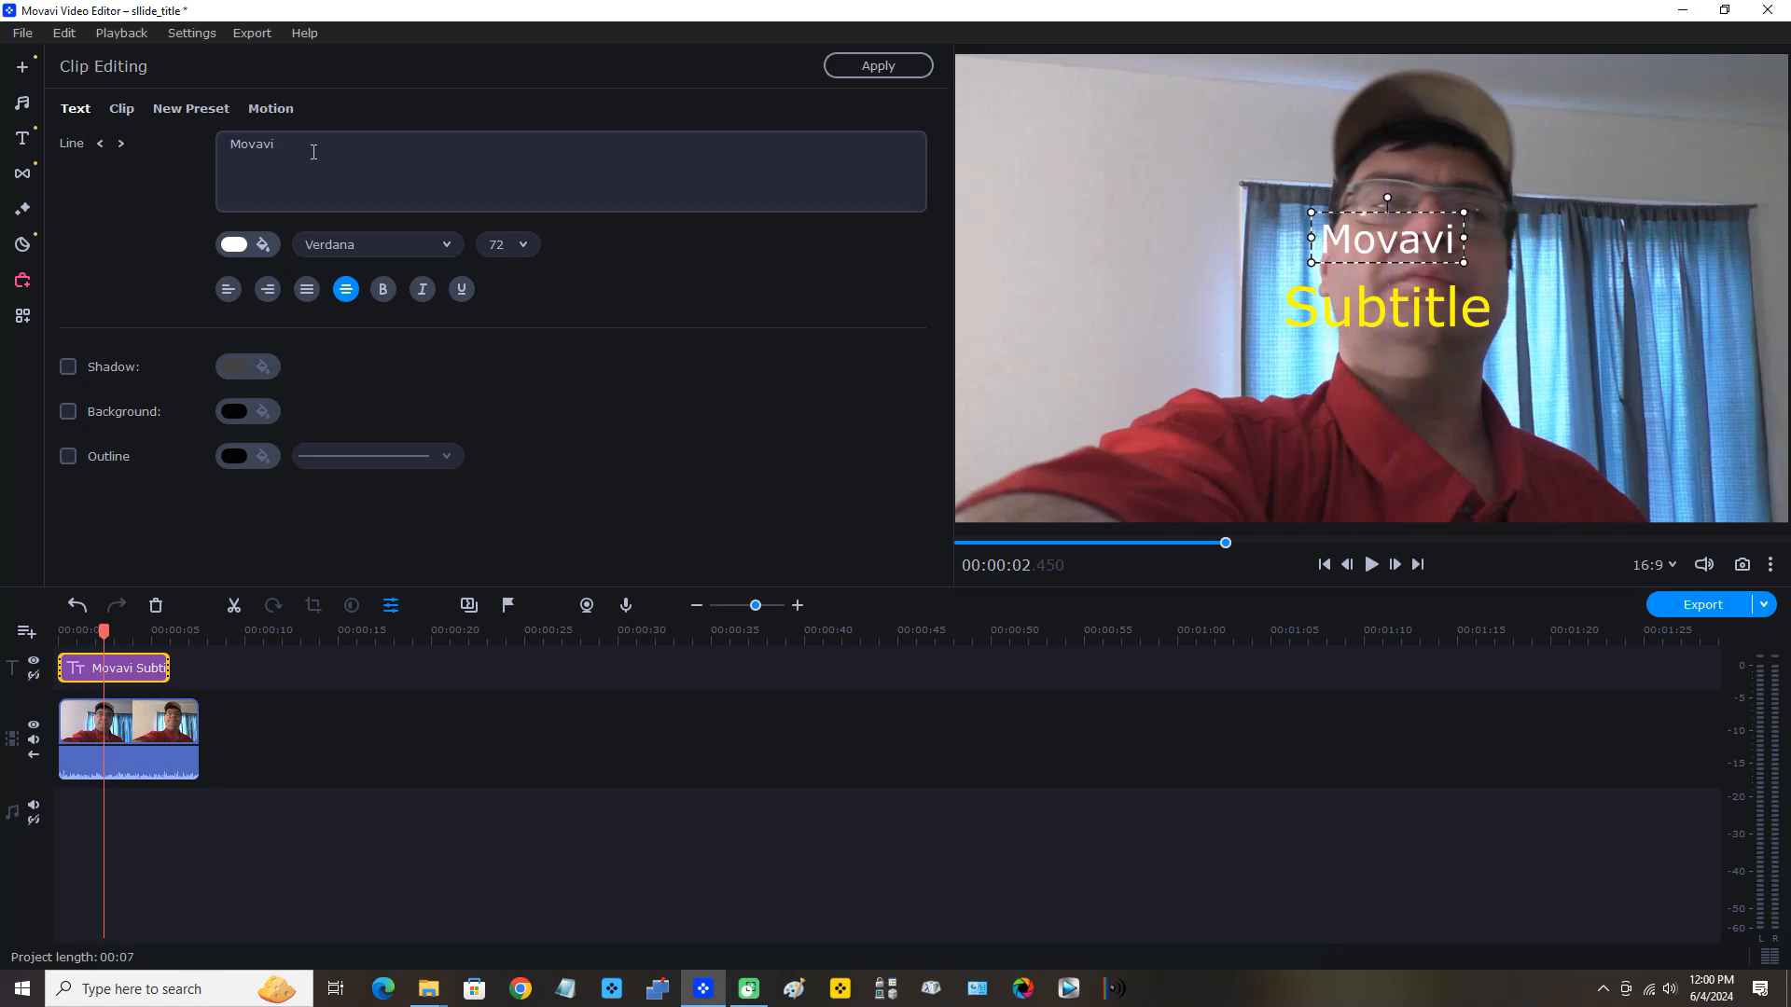
- Change the Movavi line's font to Tahoma and make it bold
left_click(448, 246)
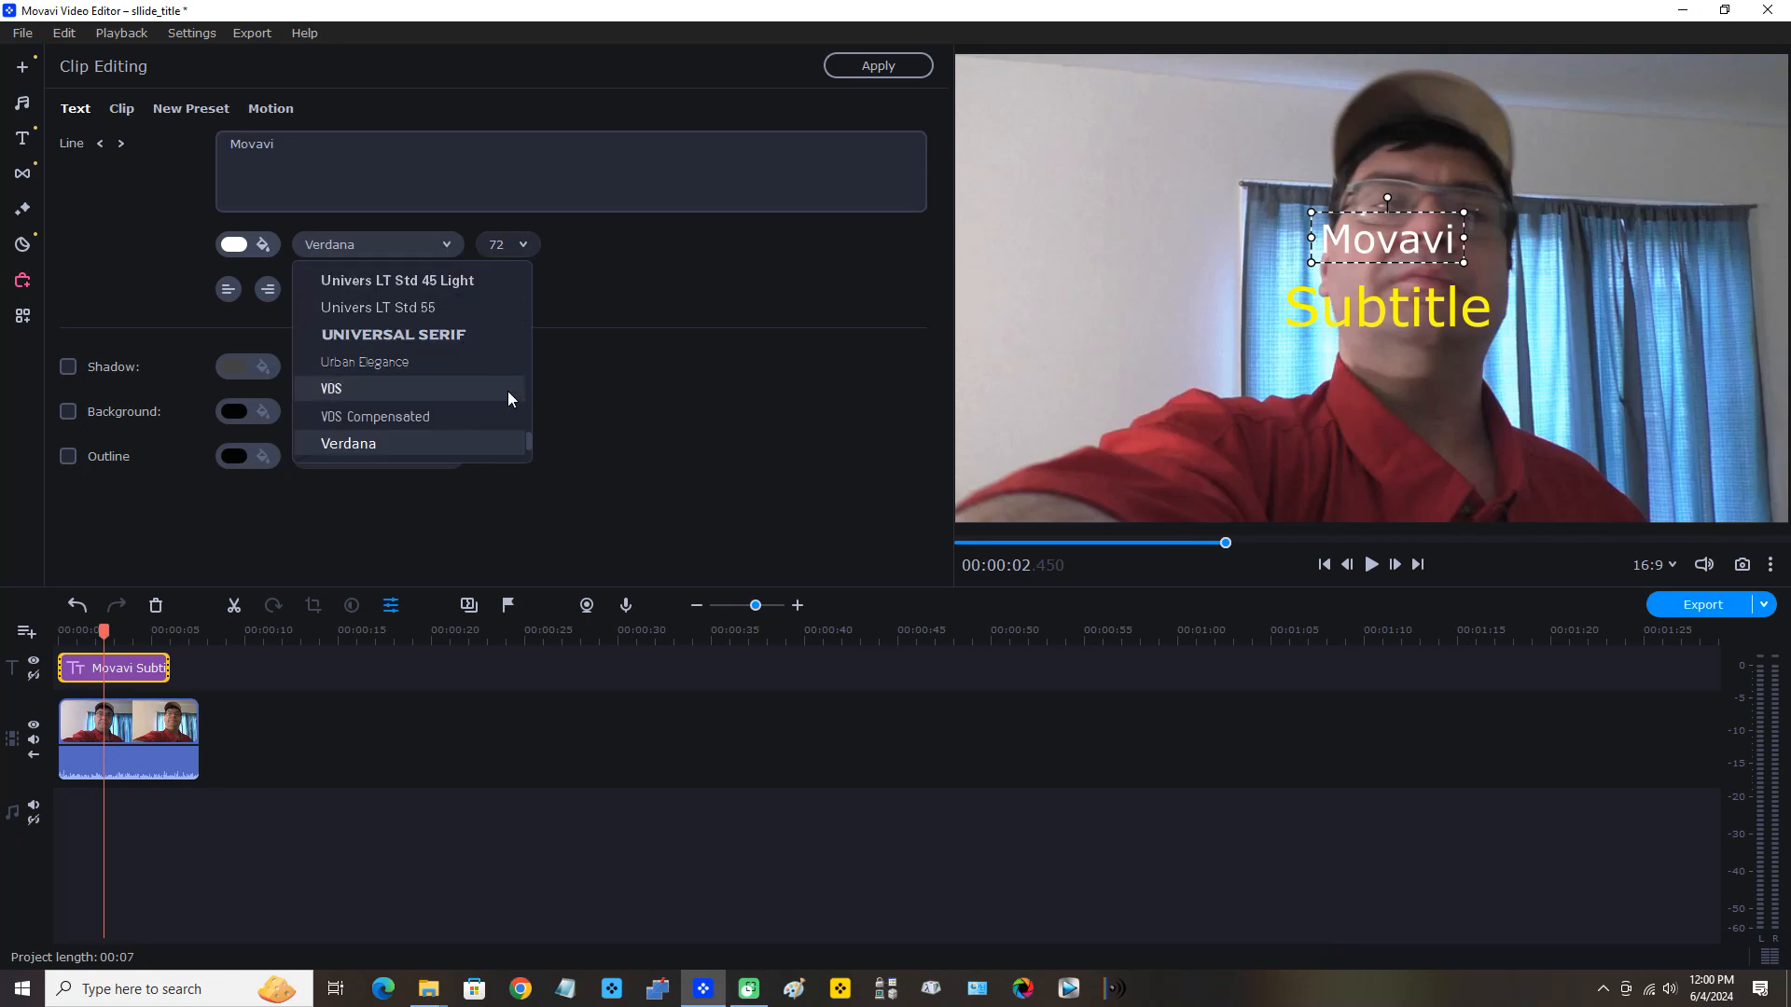
scroll(529, 442, "down", 2)
scroll(530, 438, "up", 6)
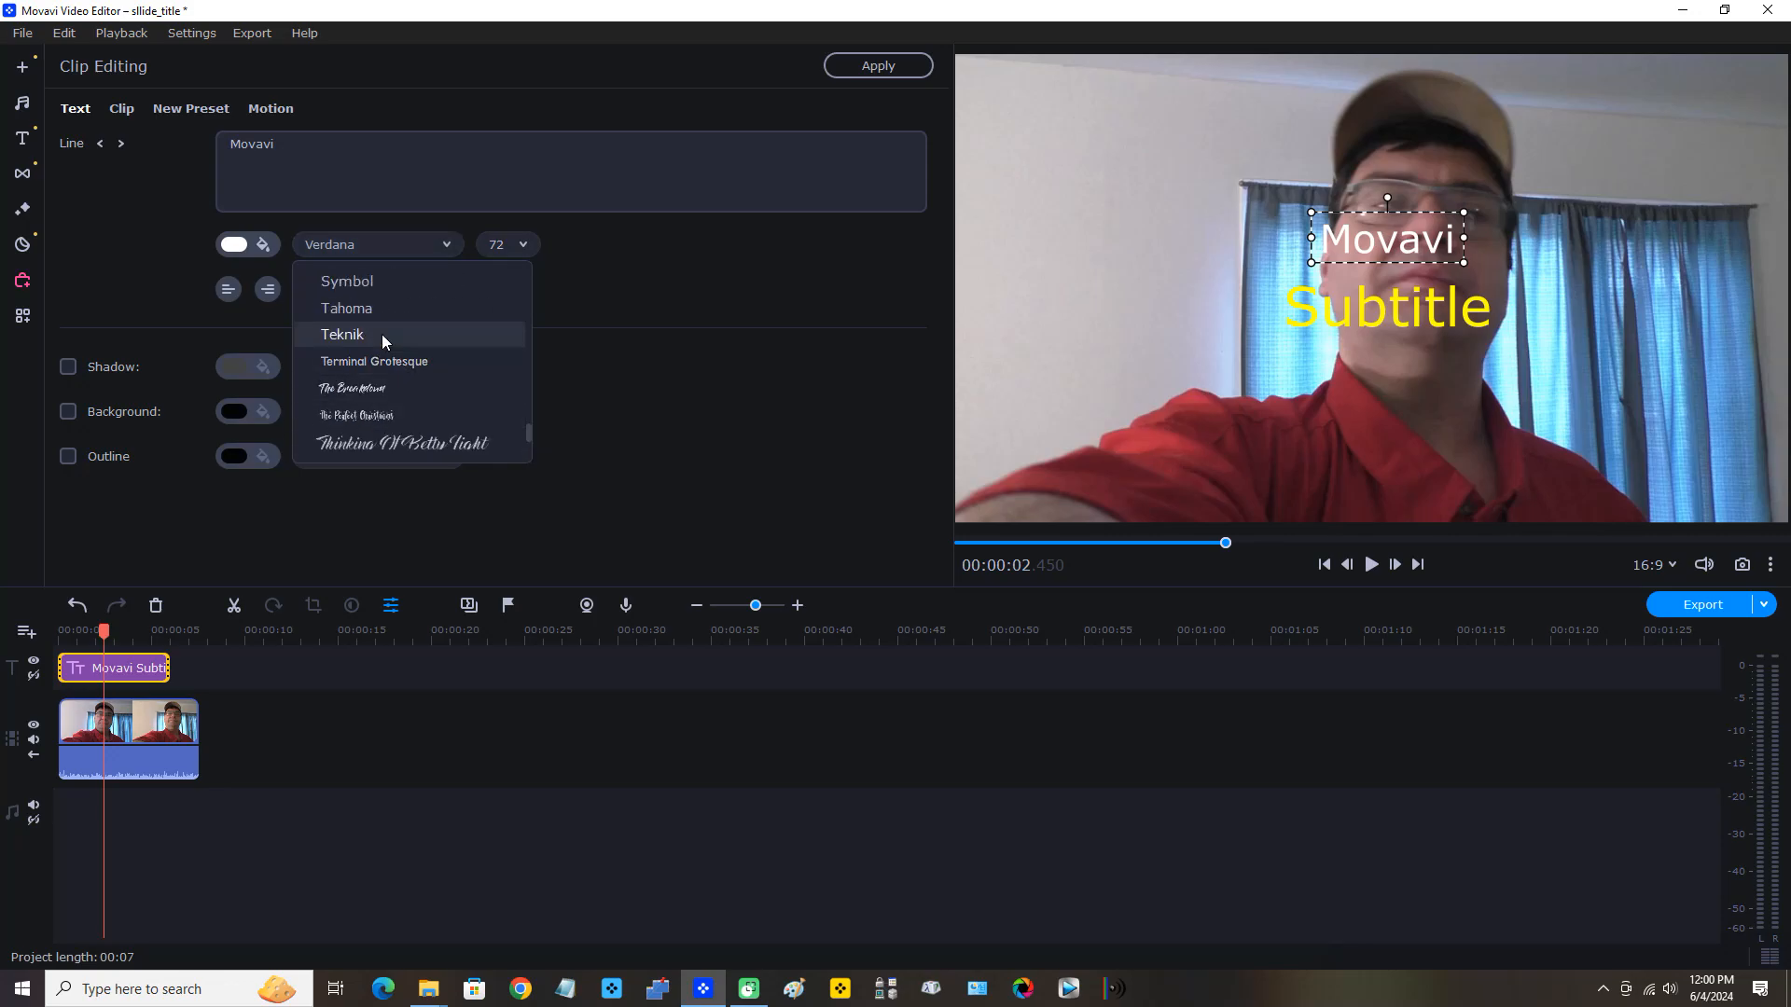
left_click(366, 305)
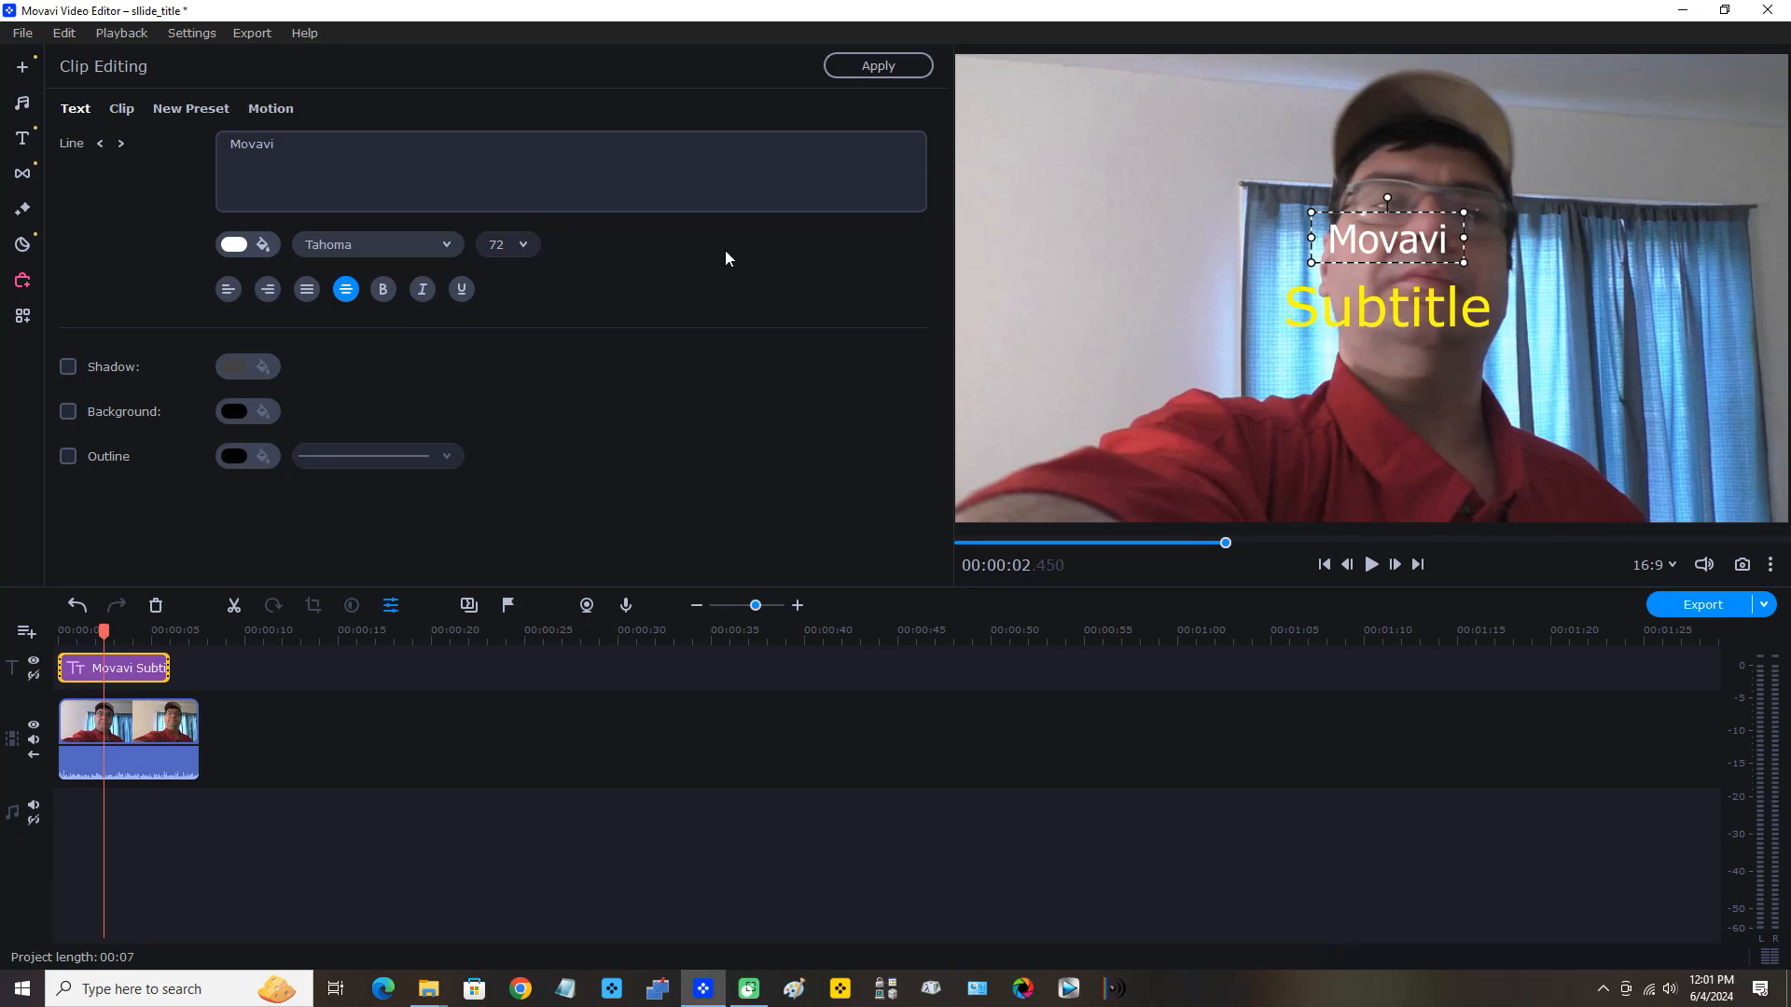
left_click(382, 295)
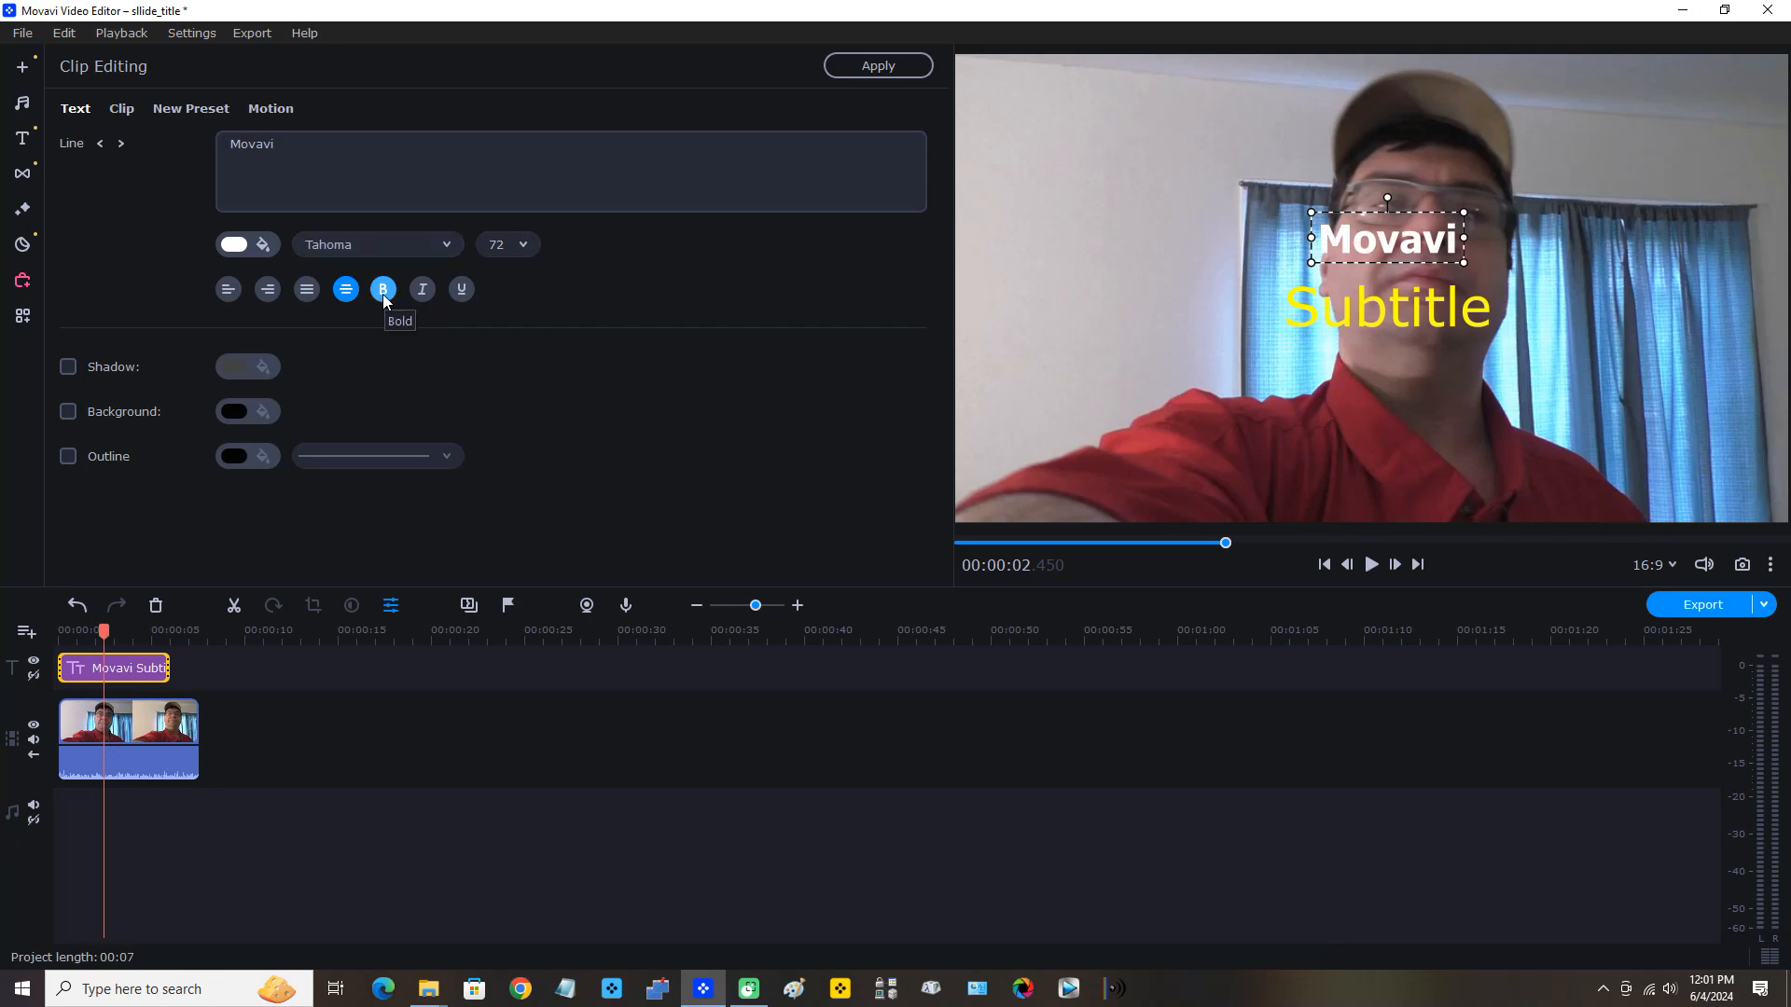
- Set the text colour of the Movavi line to red (#ff0000)
left_click(233, 247)
left_click(234, 248)
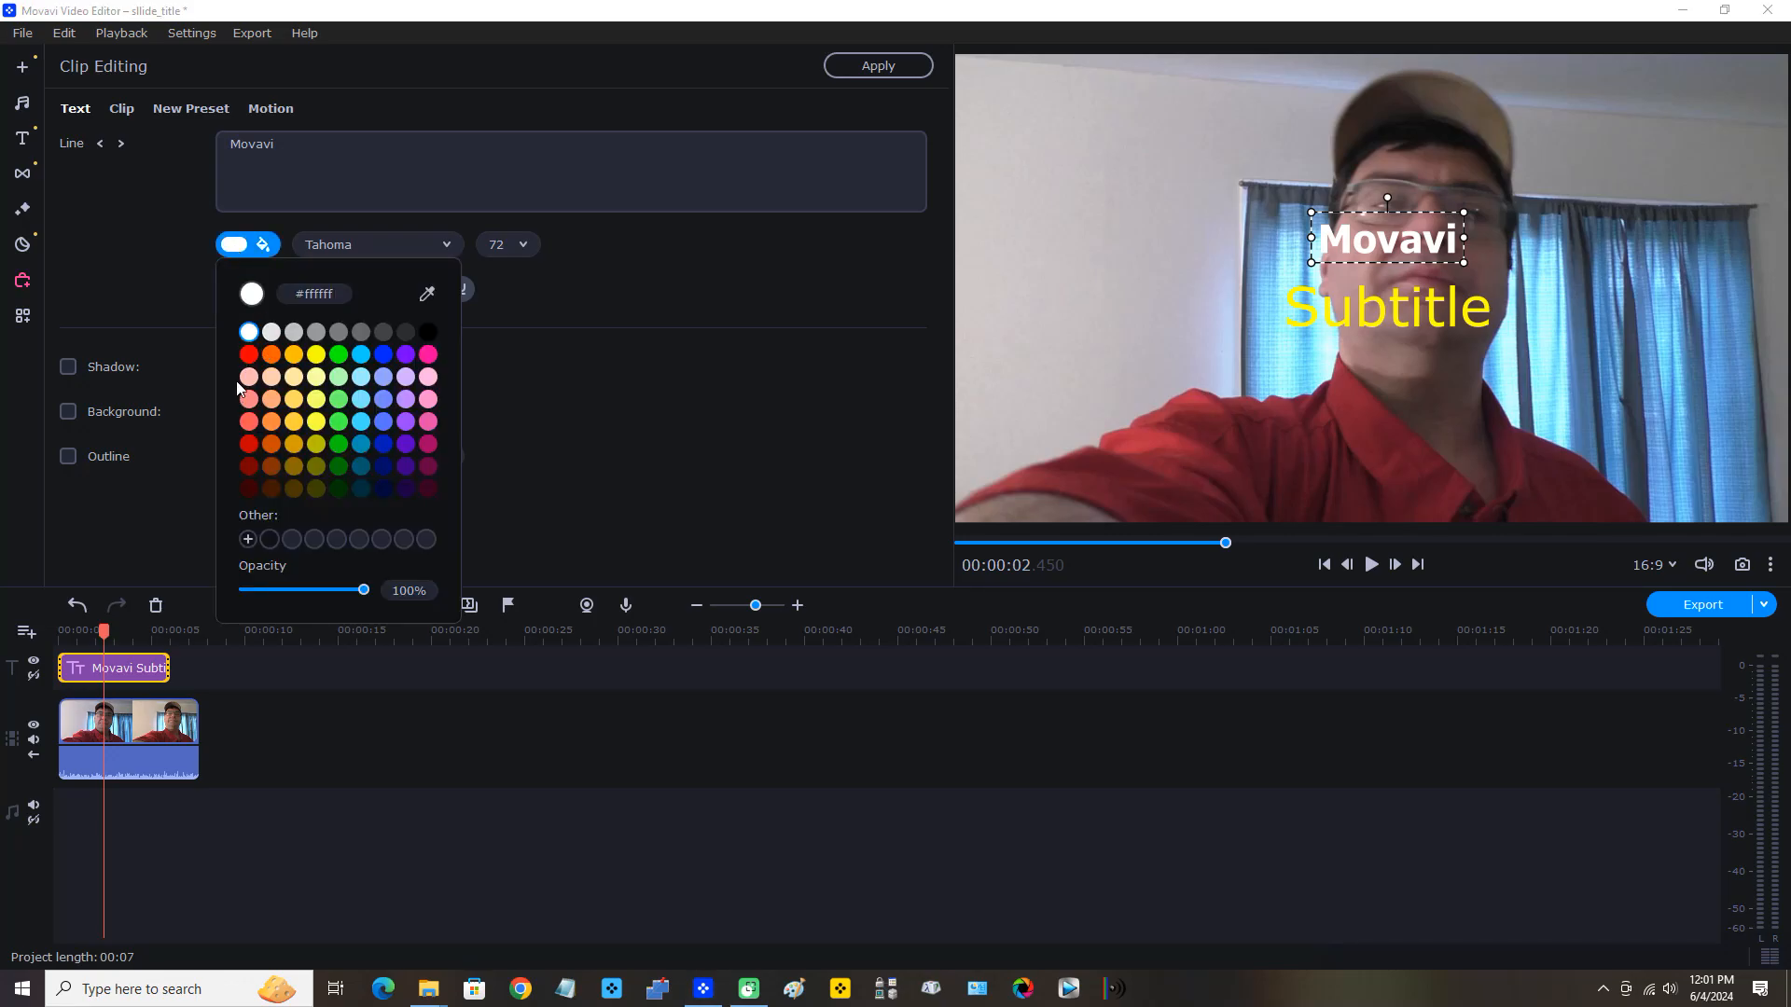
left_click(249, 355)
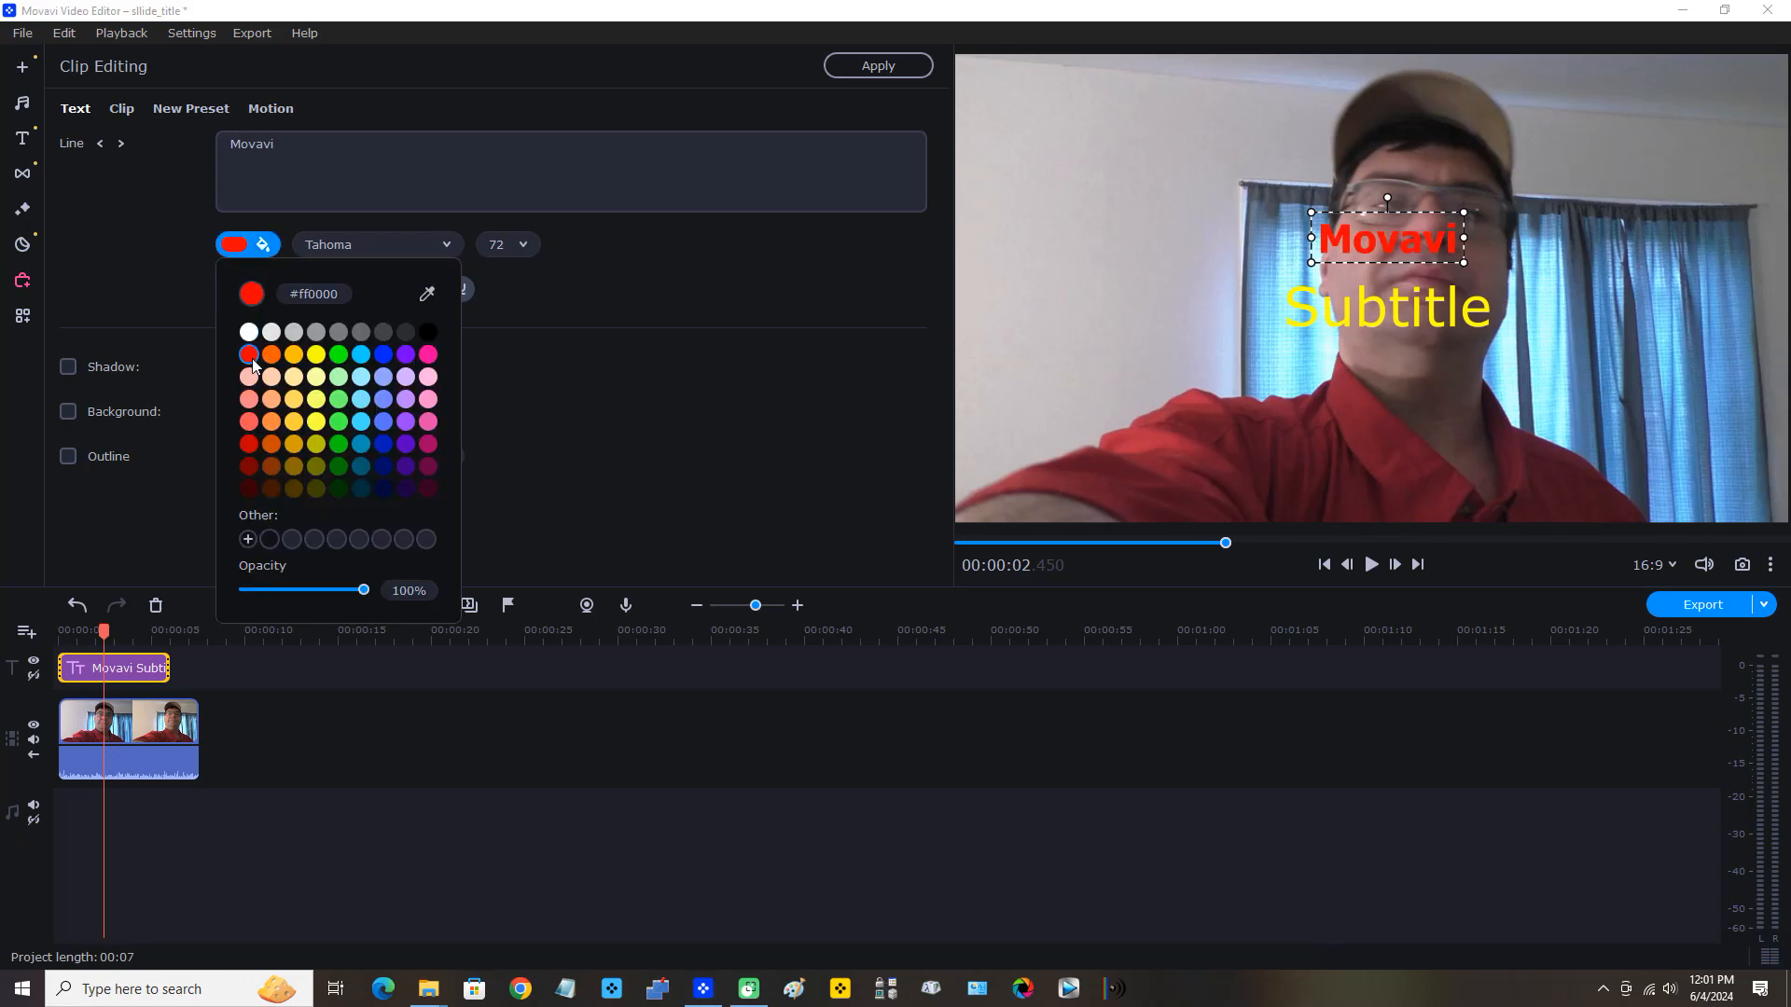
left_click(729, 296)
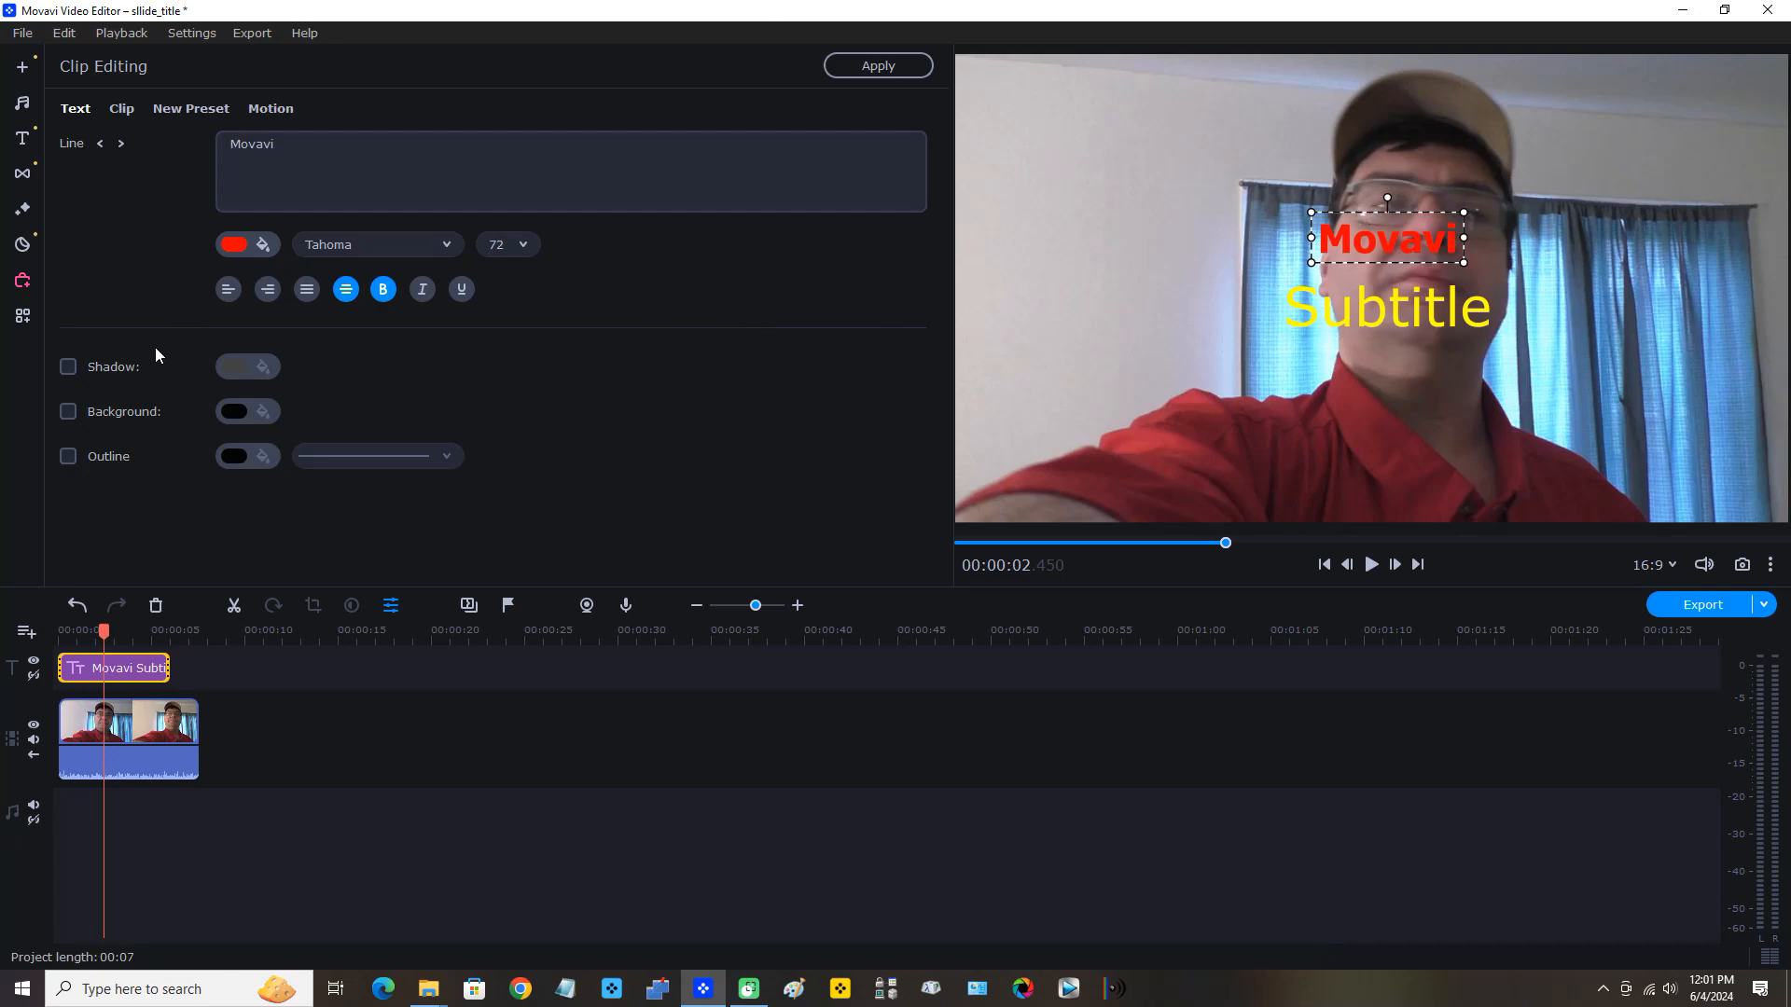
- Give the Movavi line a yellow (#f3ff00) background and widen its text box to span the full width of the frame
left_click(67, 412)
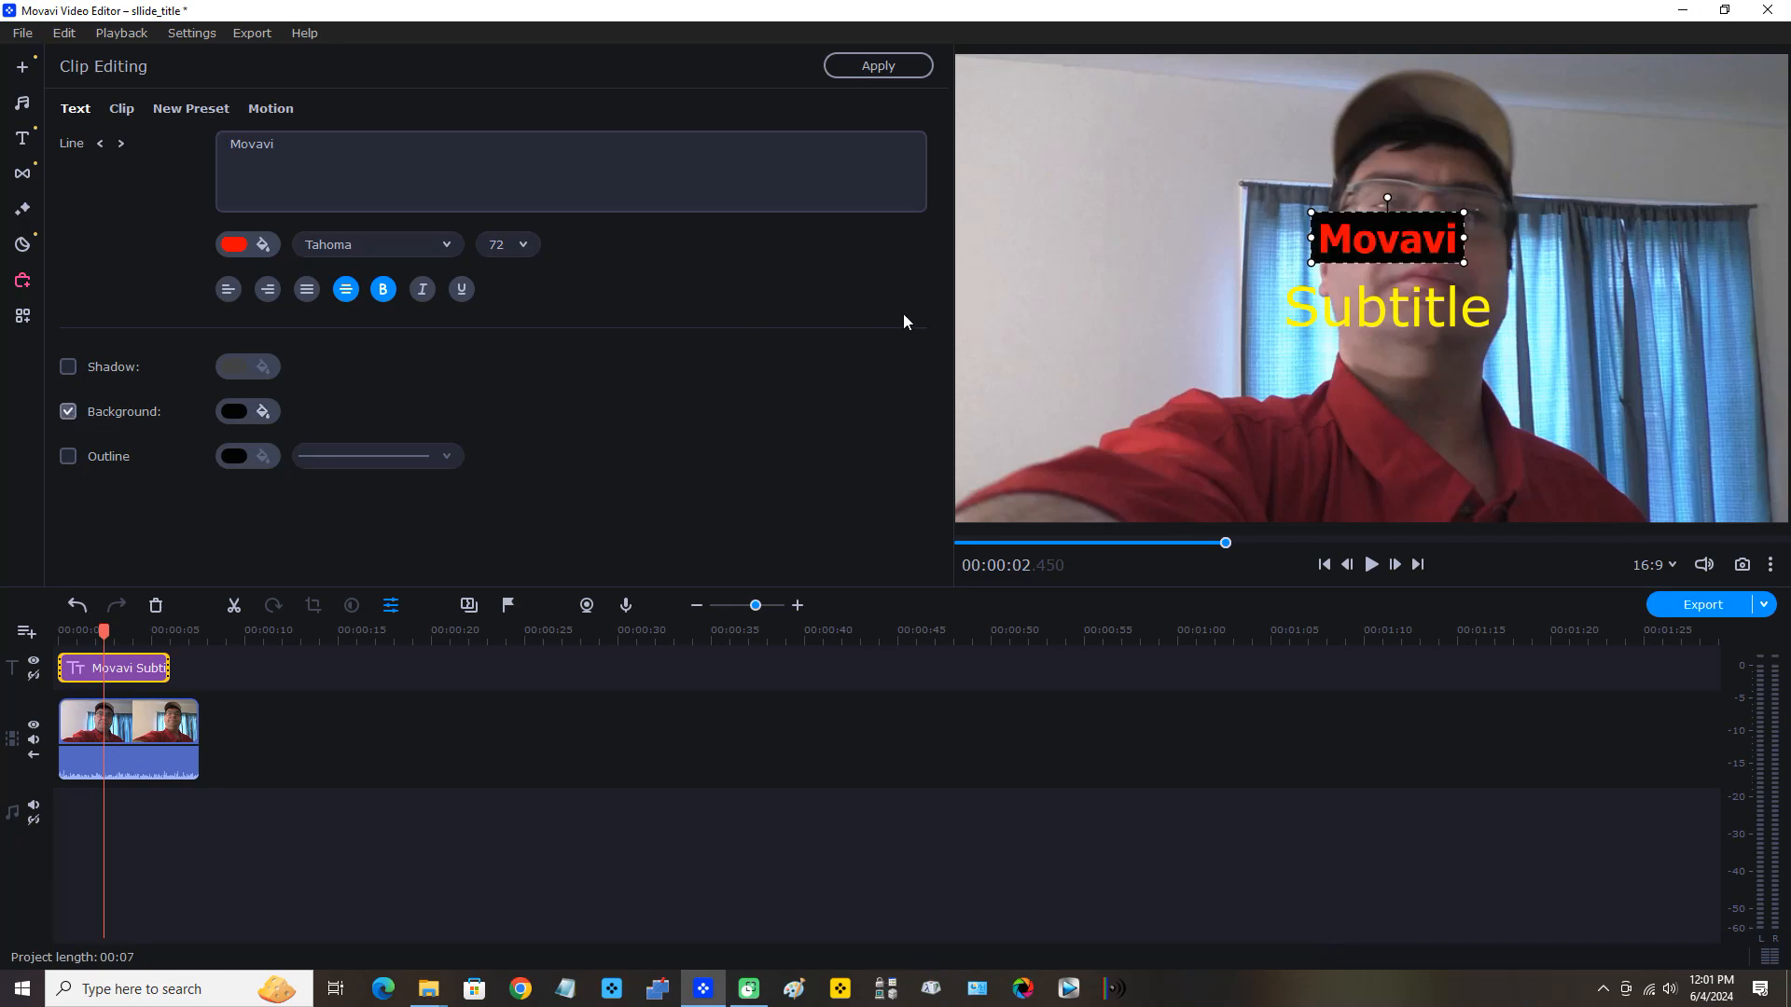
left_click(233, 412)
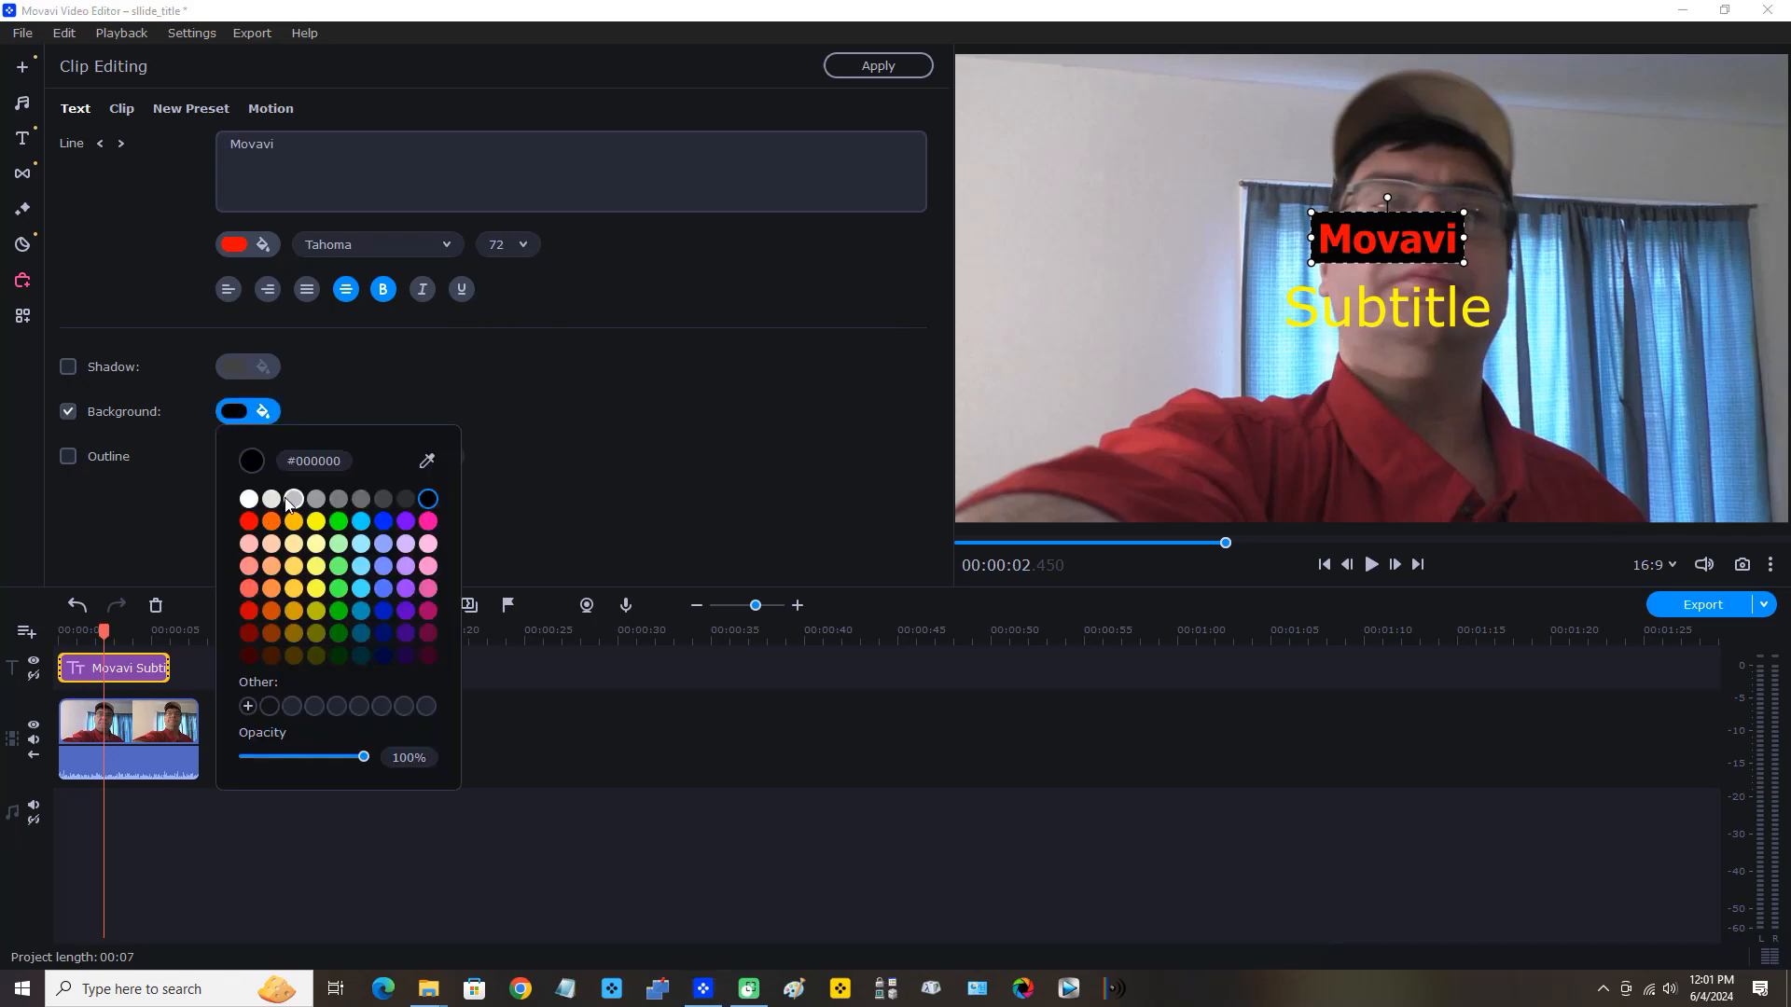
left_click(316, 520)
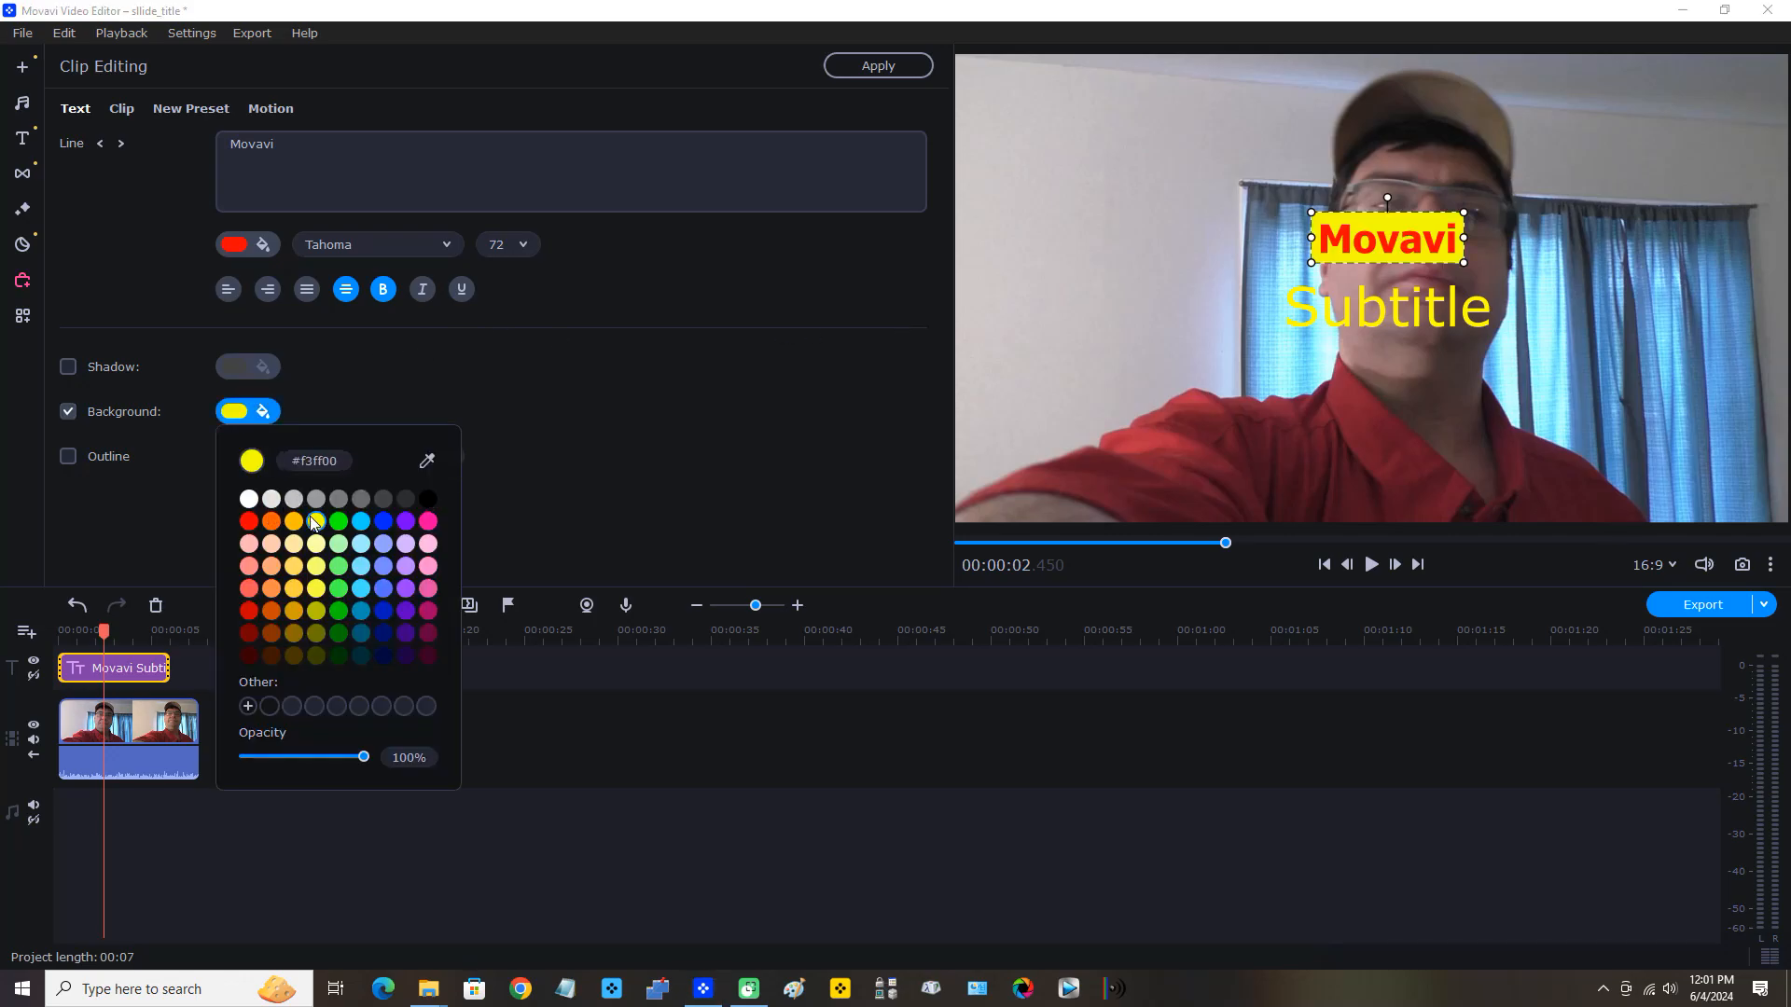
left_click(505, 367)
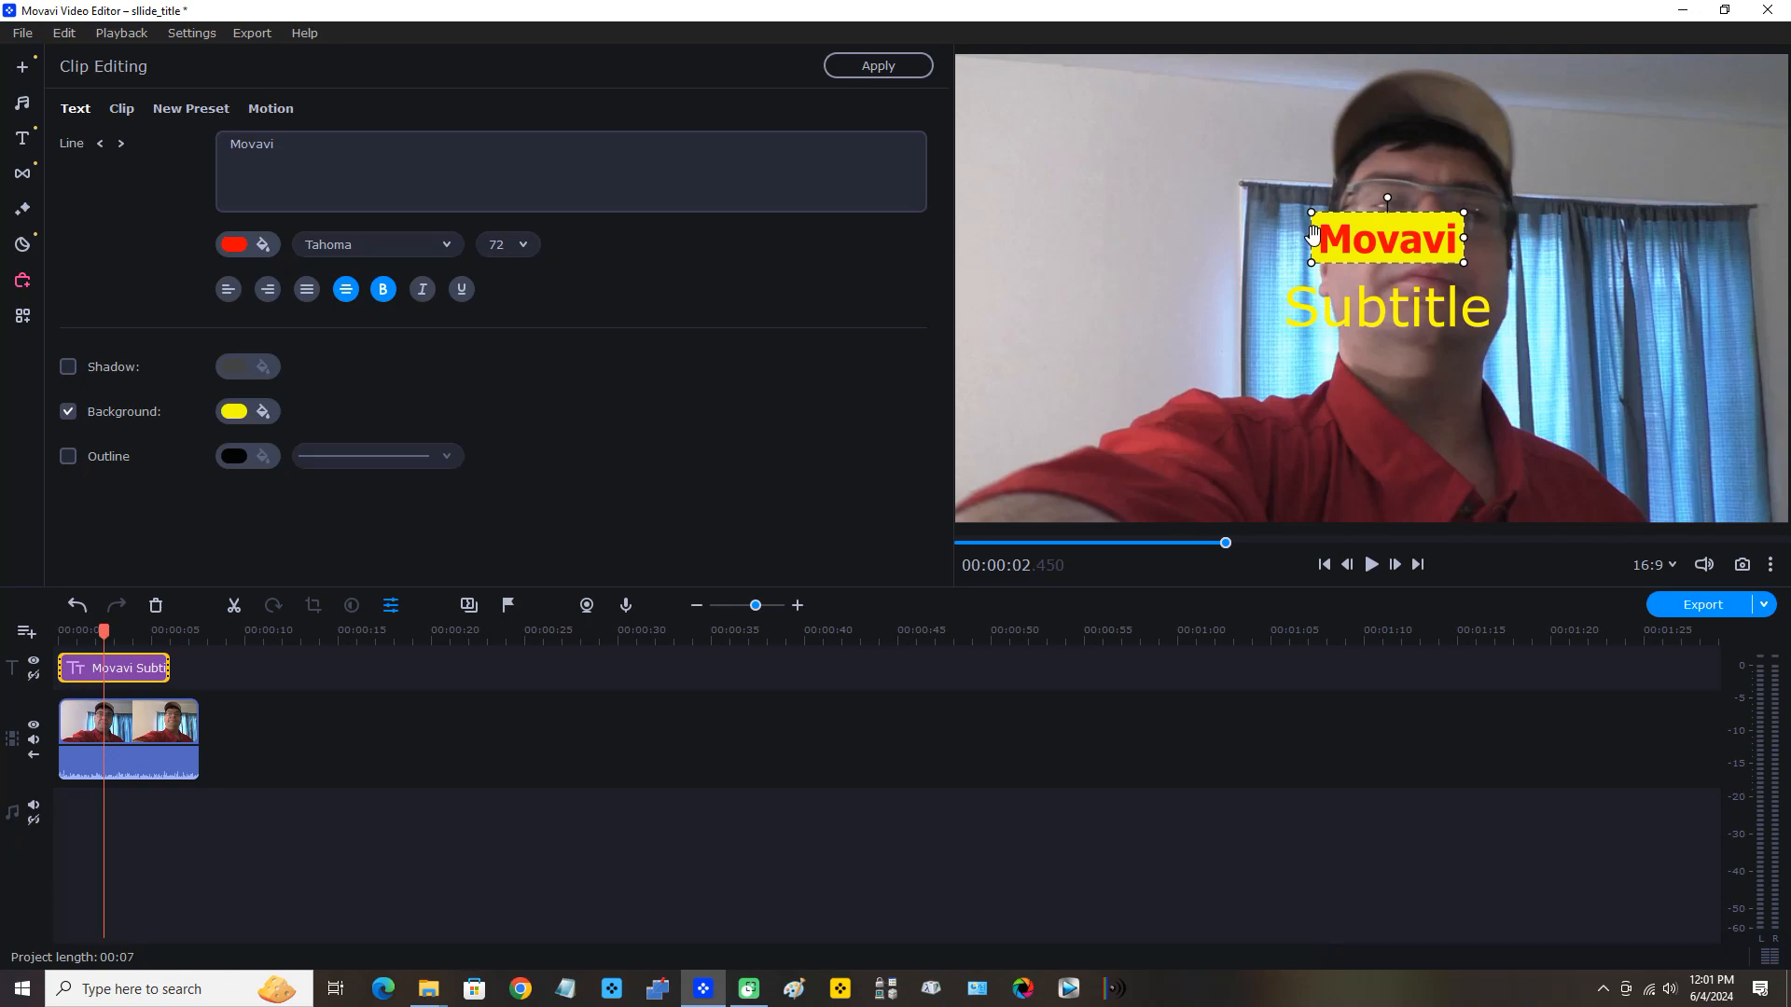
left_click_drag(1310, 237, 956, 201)
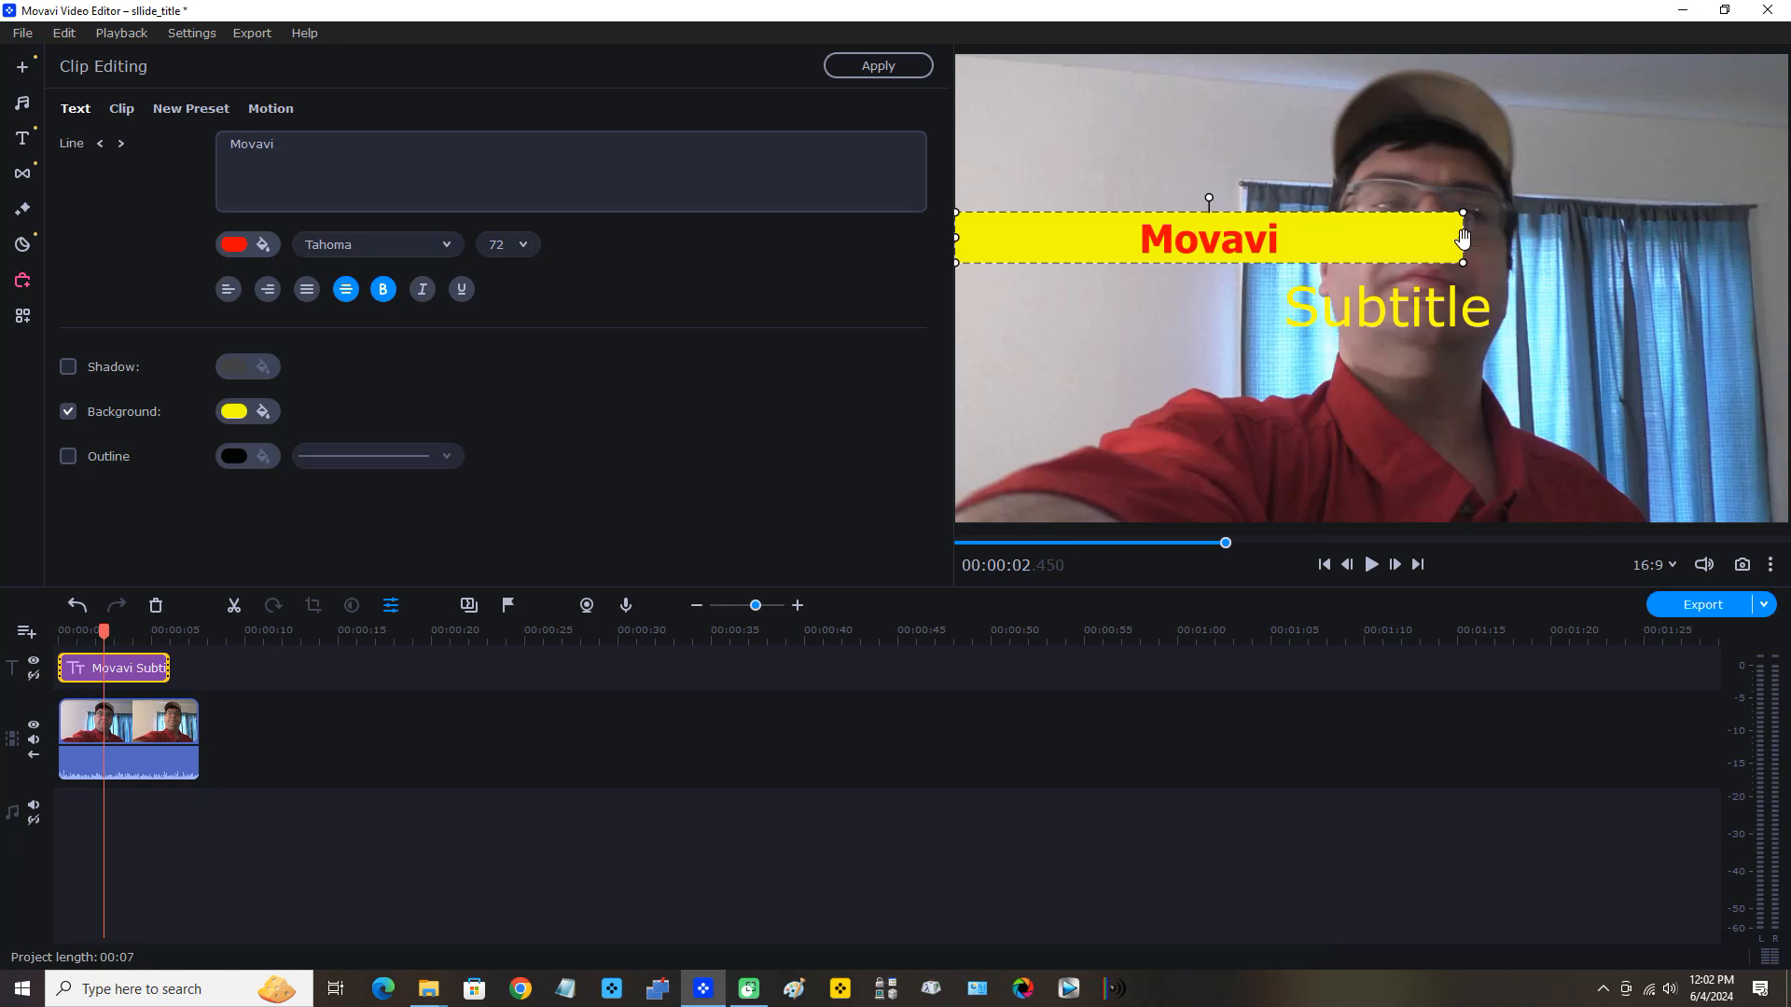
left_click_drag(1462, 241, 1787, 253)
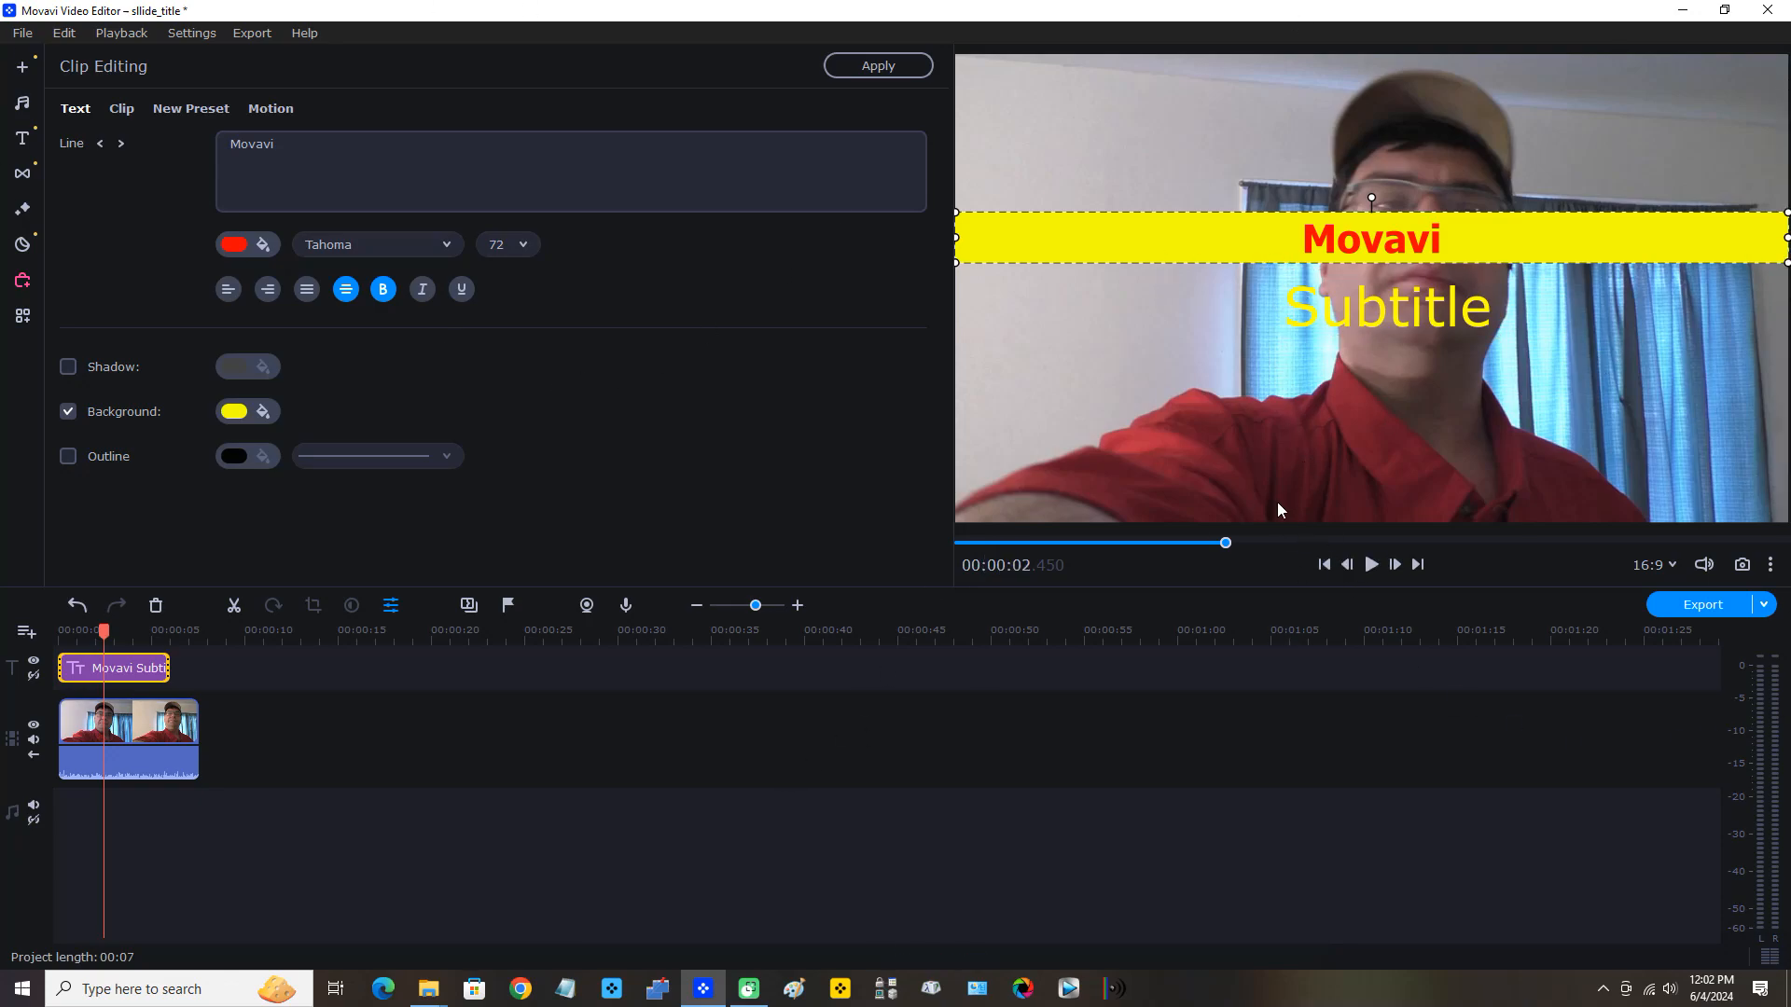
- Replace the subtitle line's text with "Video Editor 2023"
left_click(1377, 314)
double_click(259, 146)
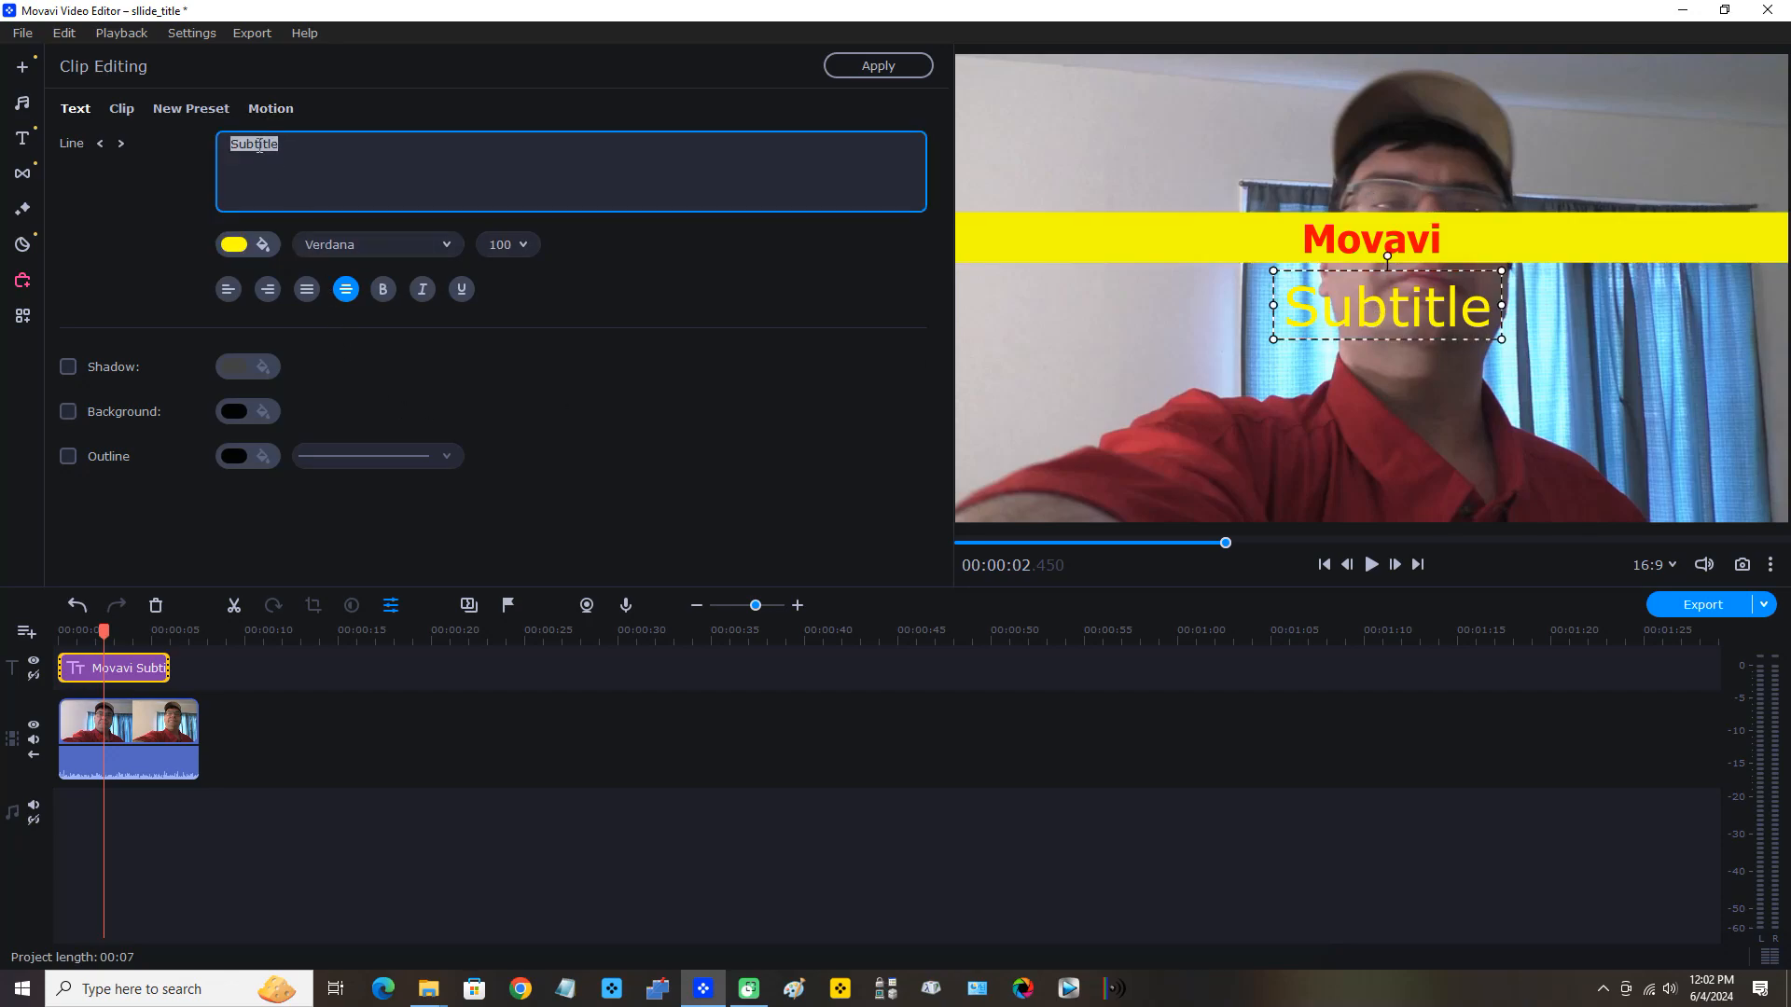
type("Vid")
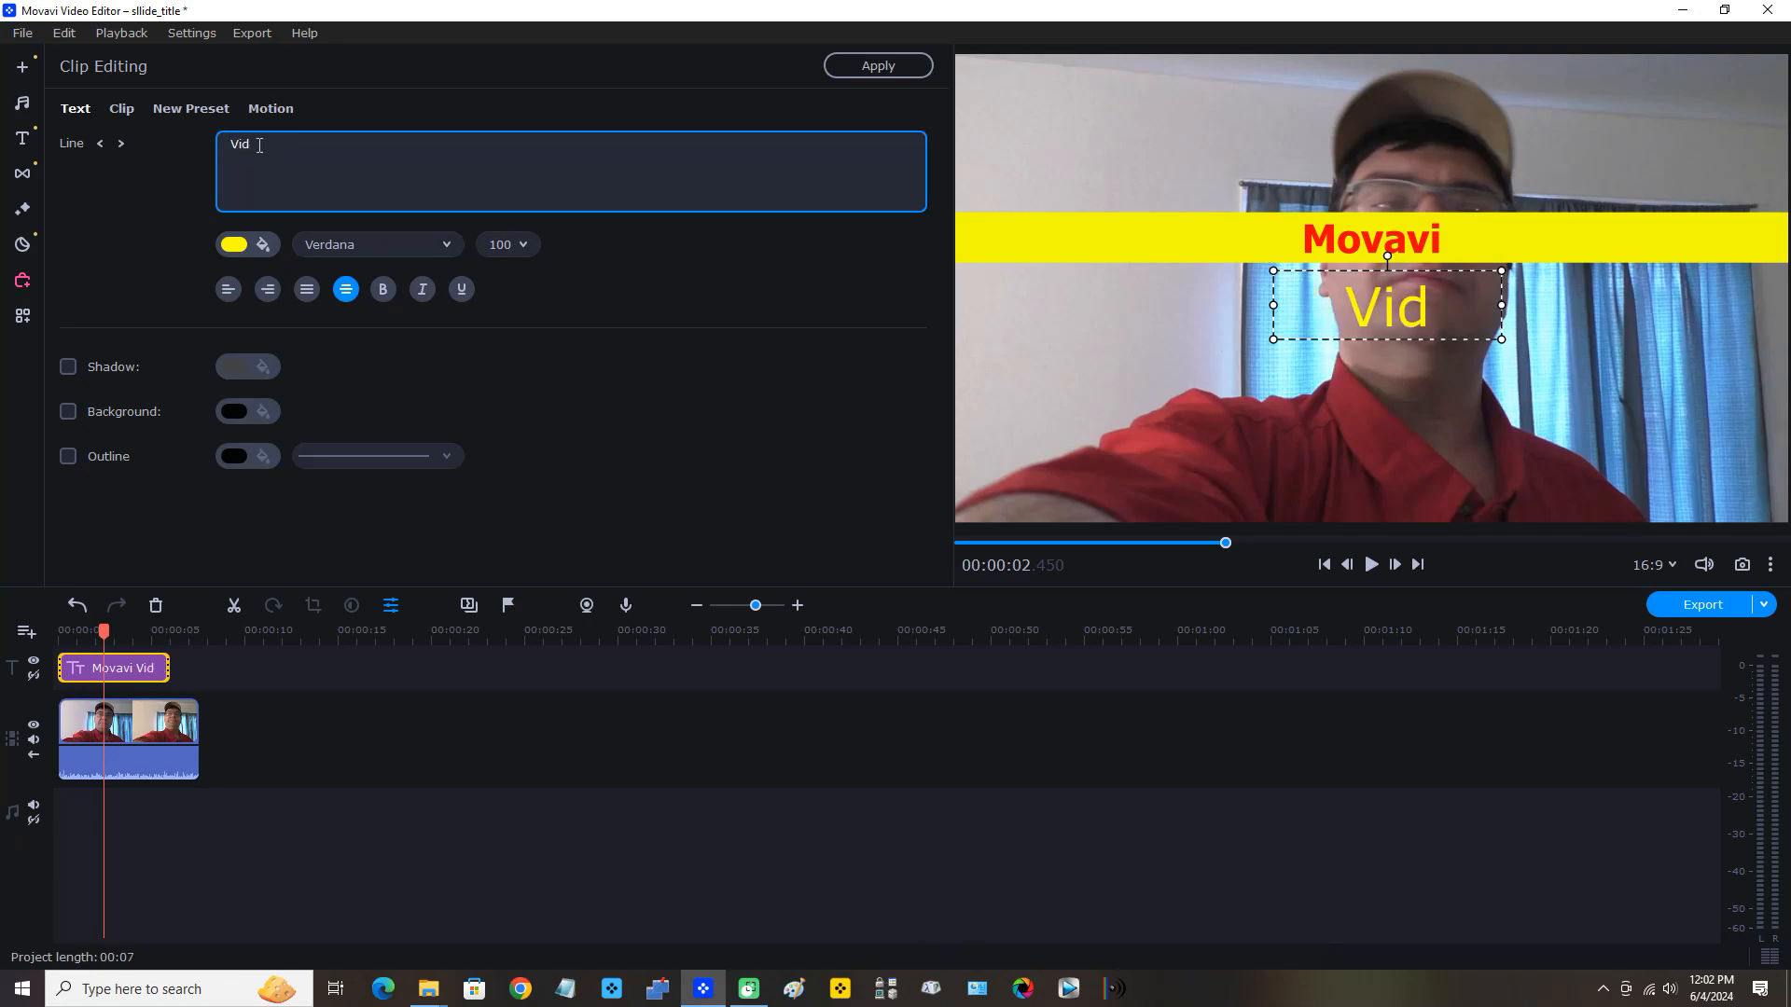
type("eo Edi")
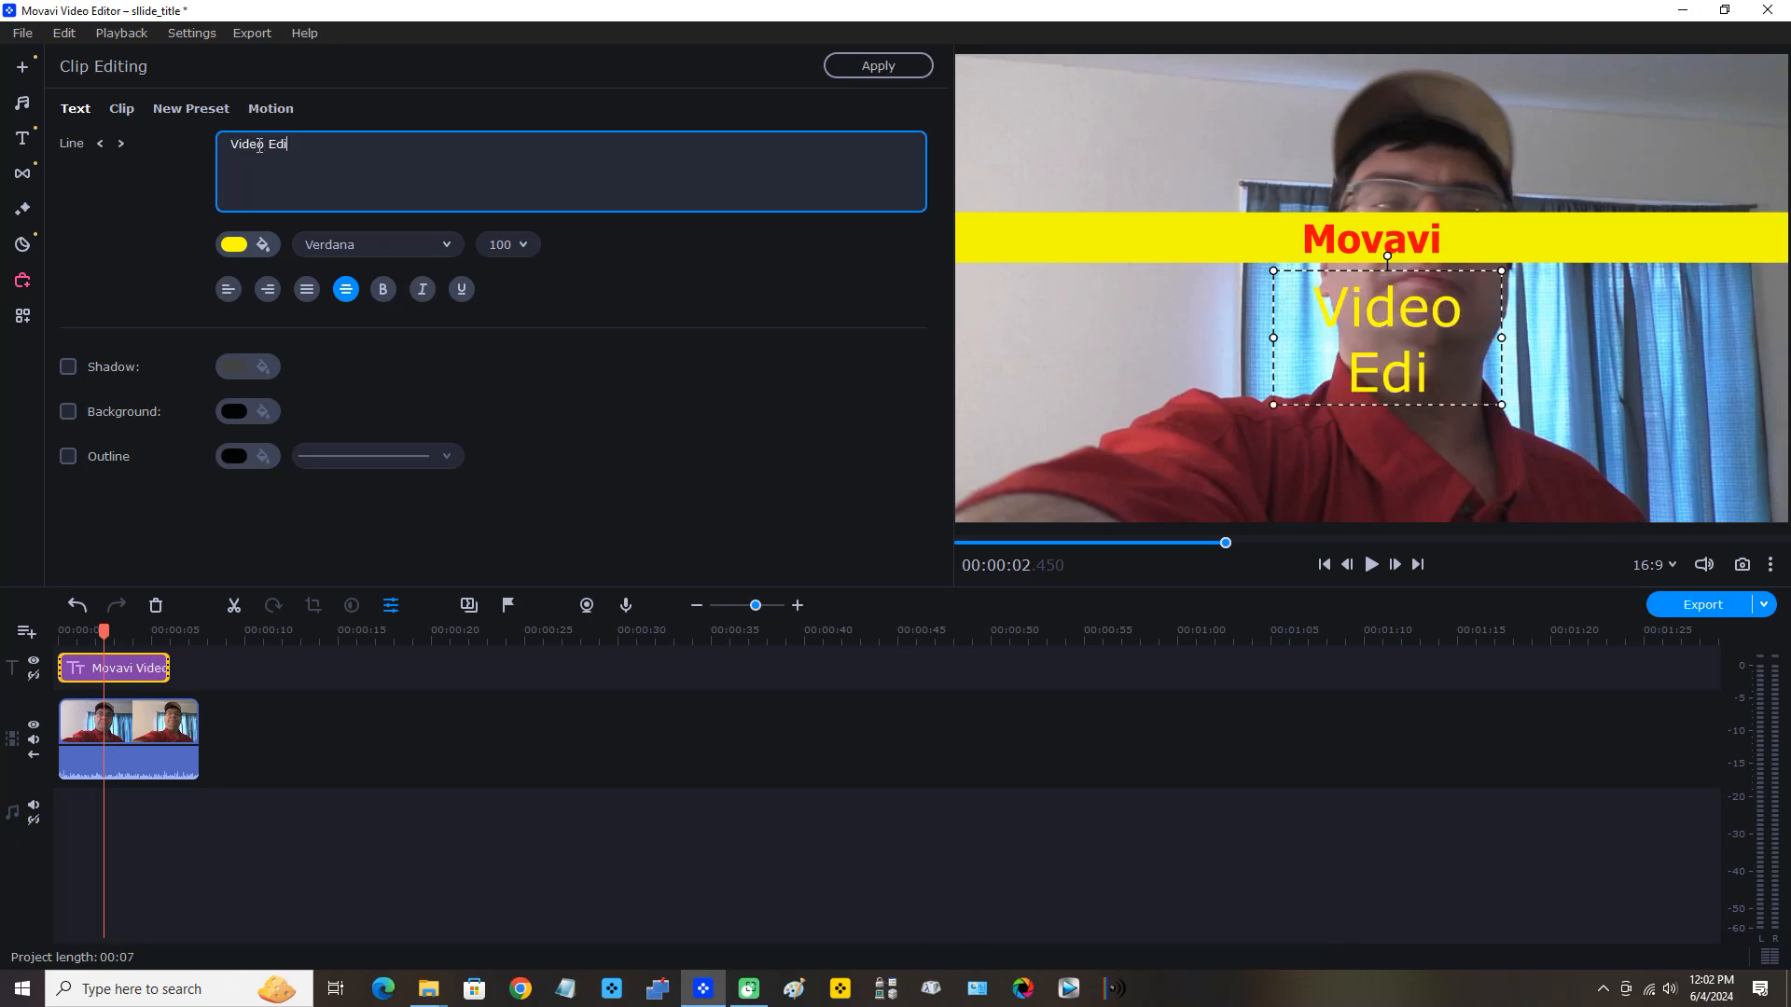
type("tor 2021")
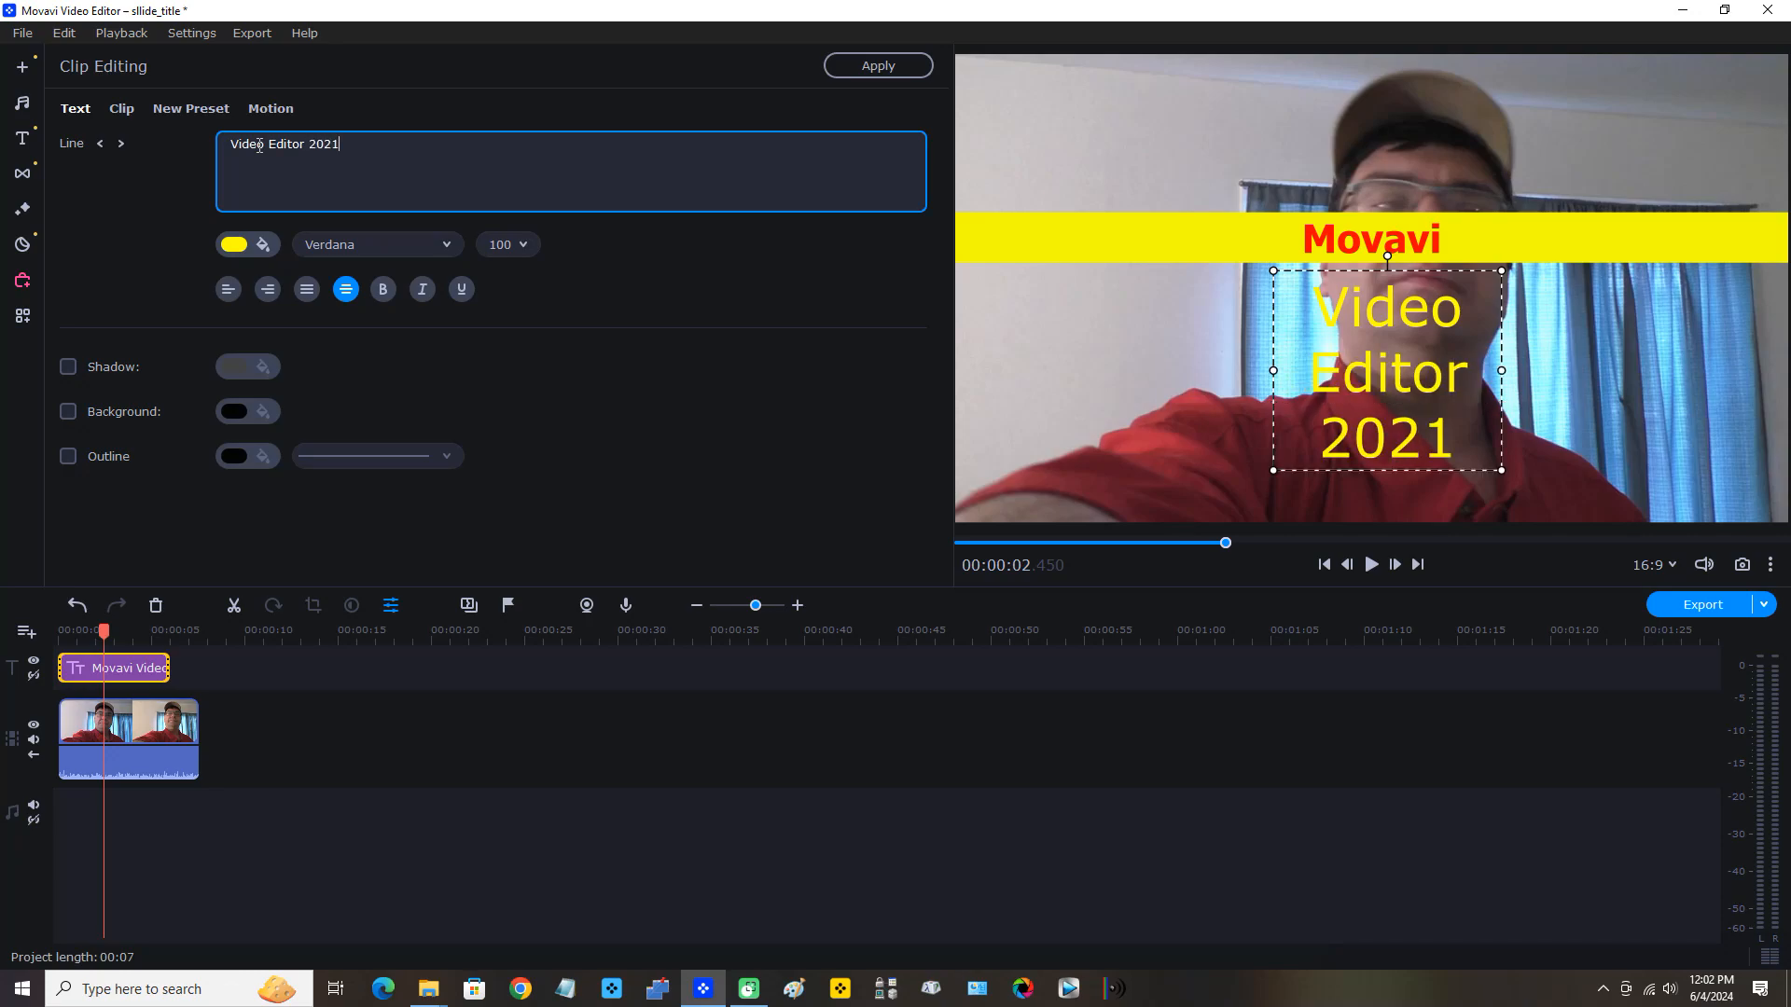
key("BackSpace")
type("3")
- Widen the Video Editor 2023 text box to fit on one line and reach the frame's right edge, moving it slightly down
left_click(1274, 371)
left_click_drag(1274, 373, 1003, 389)
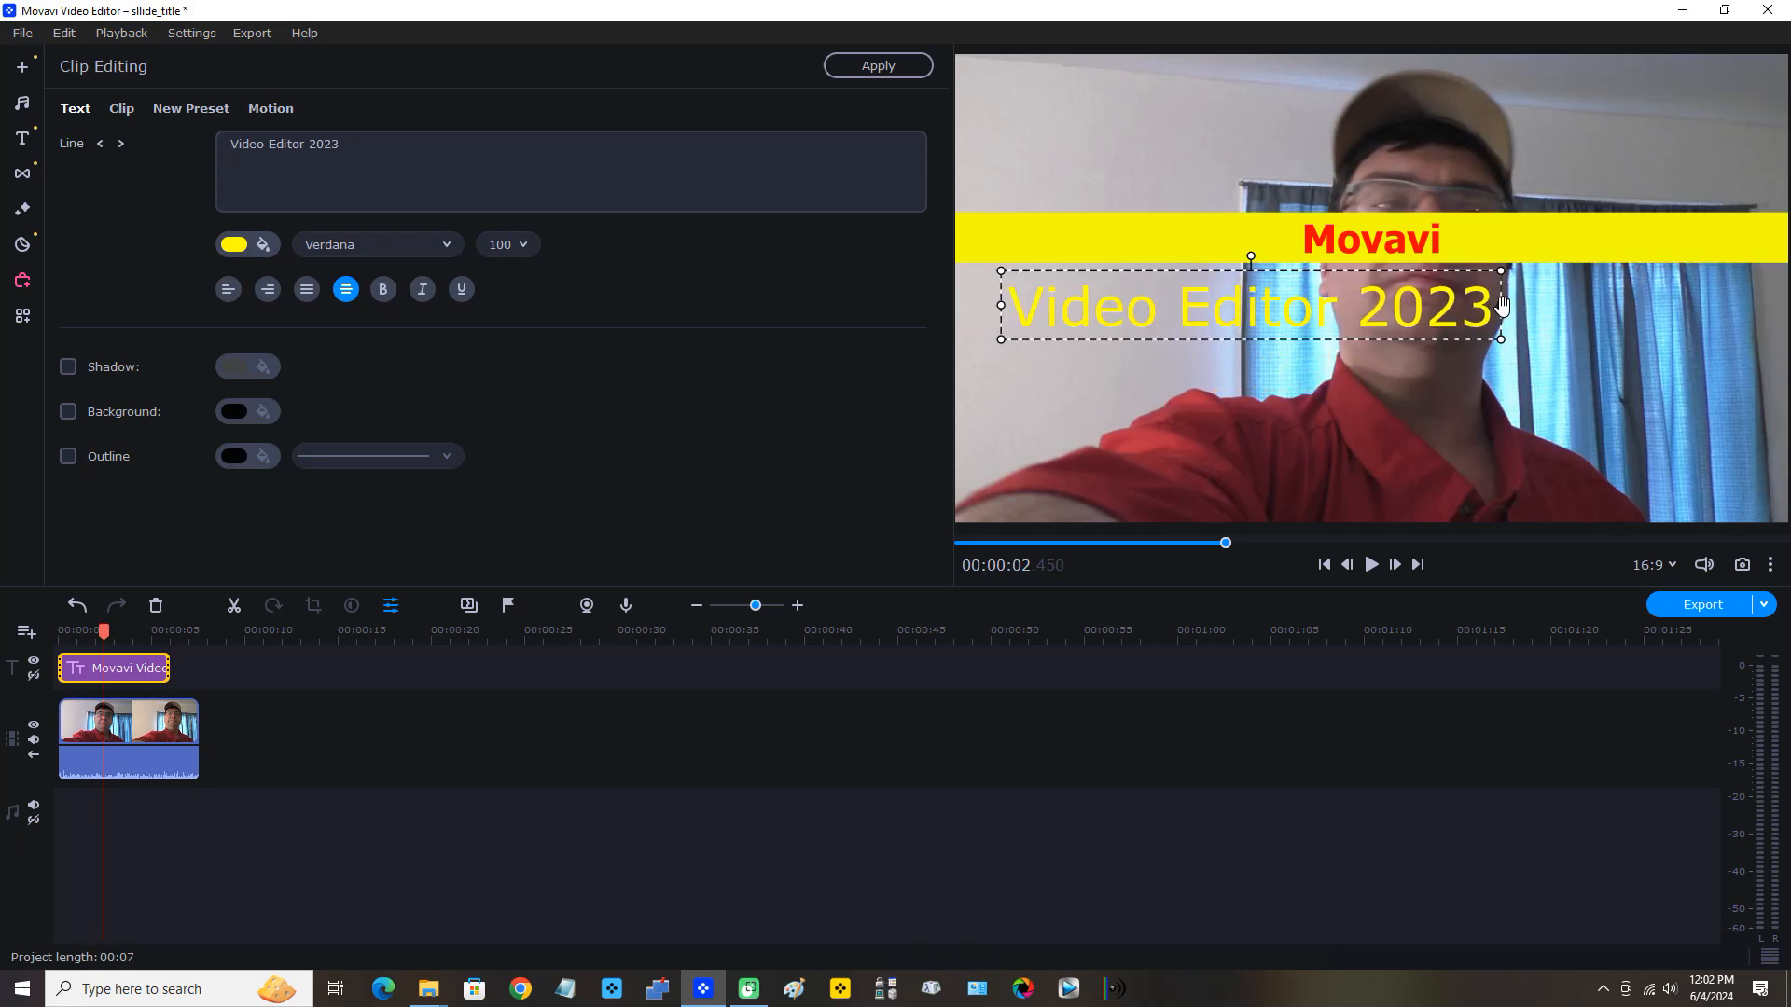
left_click_drag(1501, 308, 1786, 308)
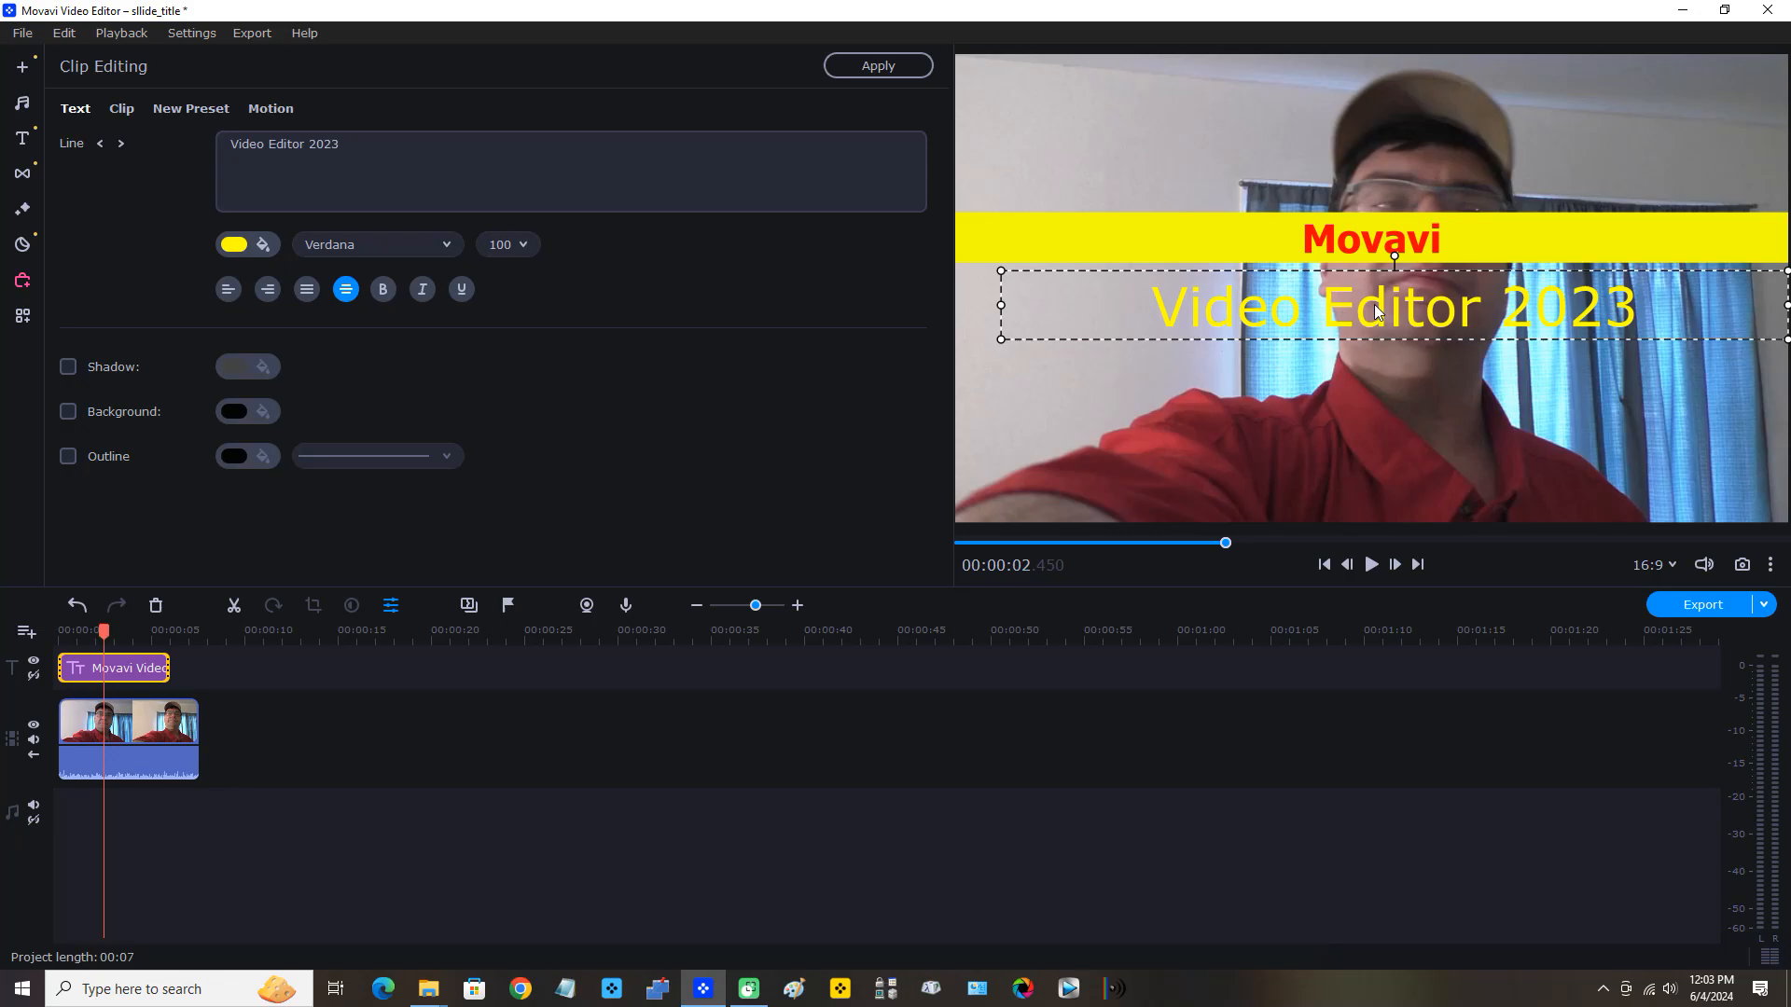
left_click_drag(1374, 304, 1371, 329)
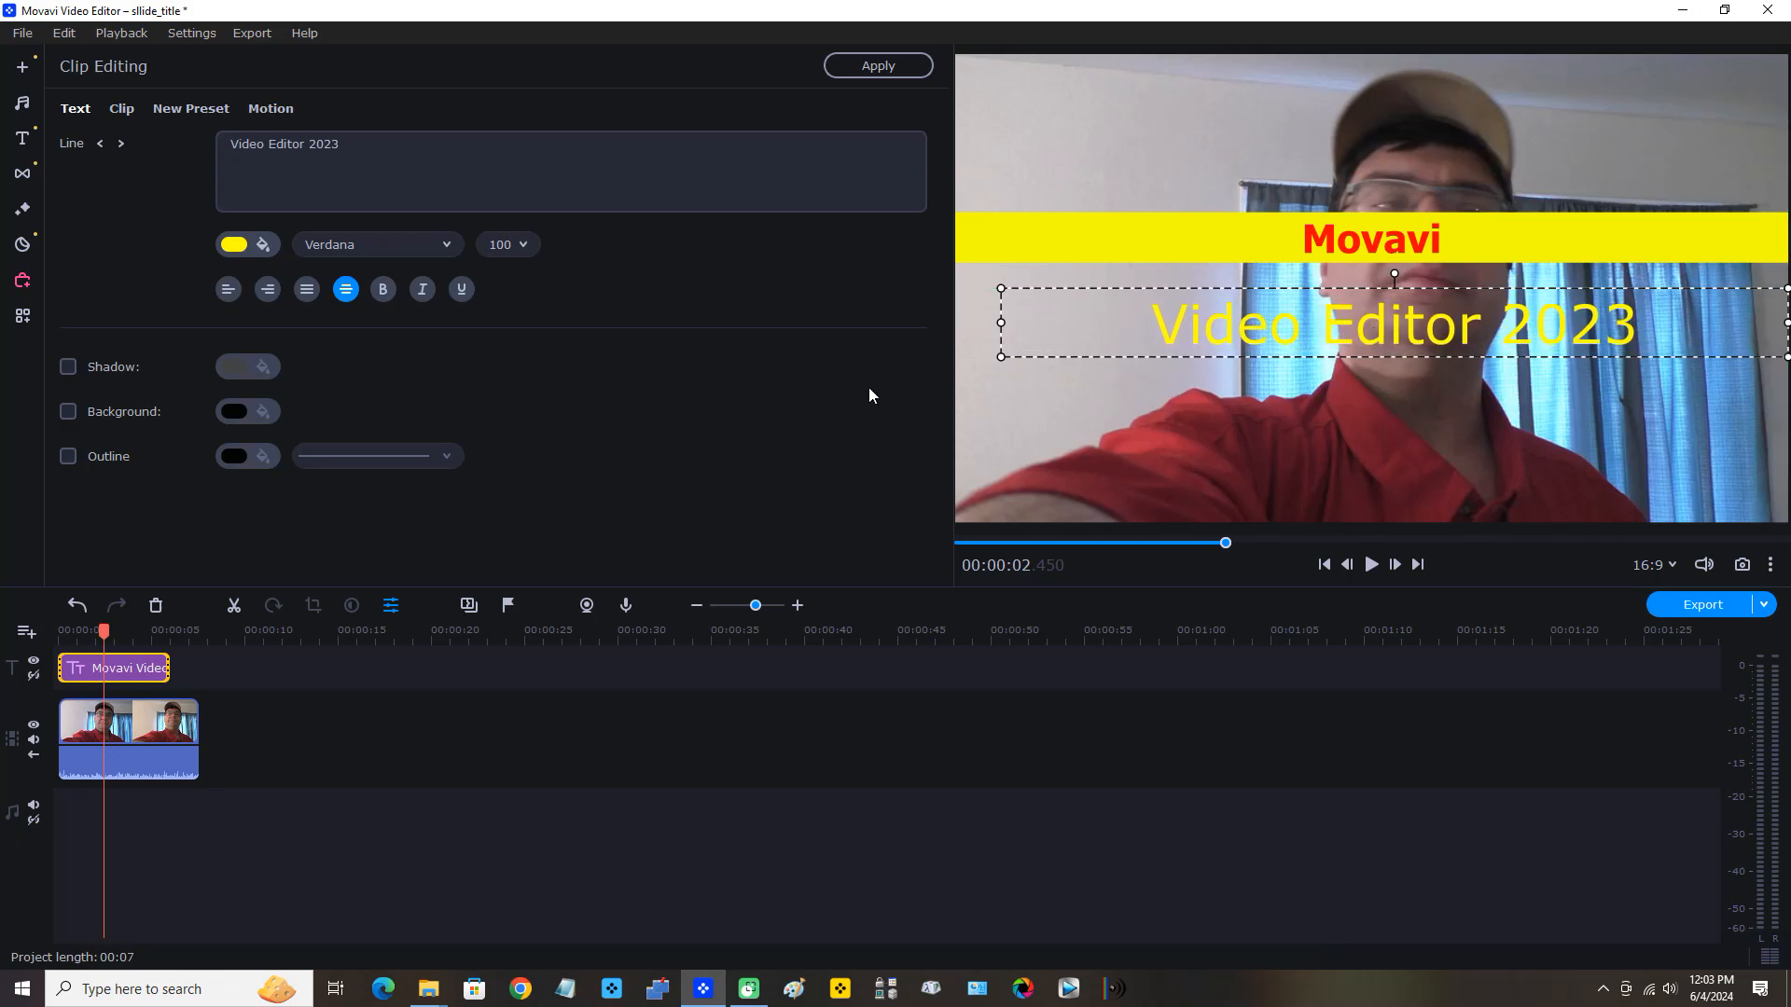
- Set the Video Editor 2023 line's font size to 50 and make it bold
left_click(524, 246)
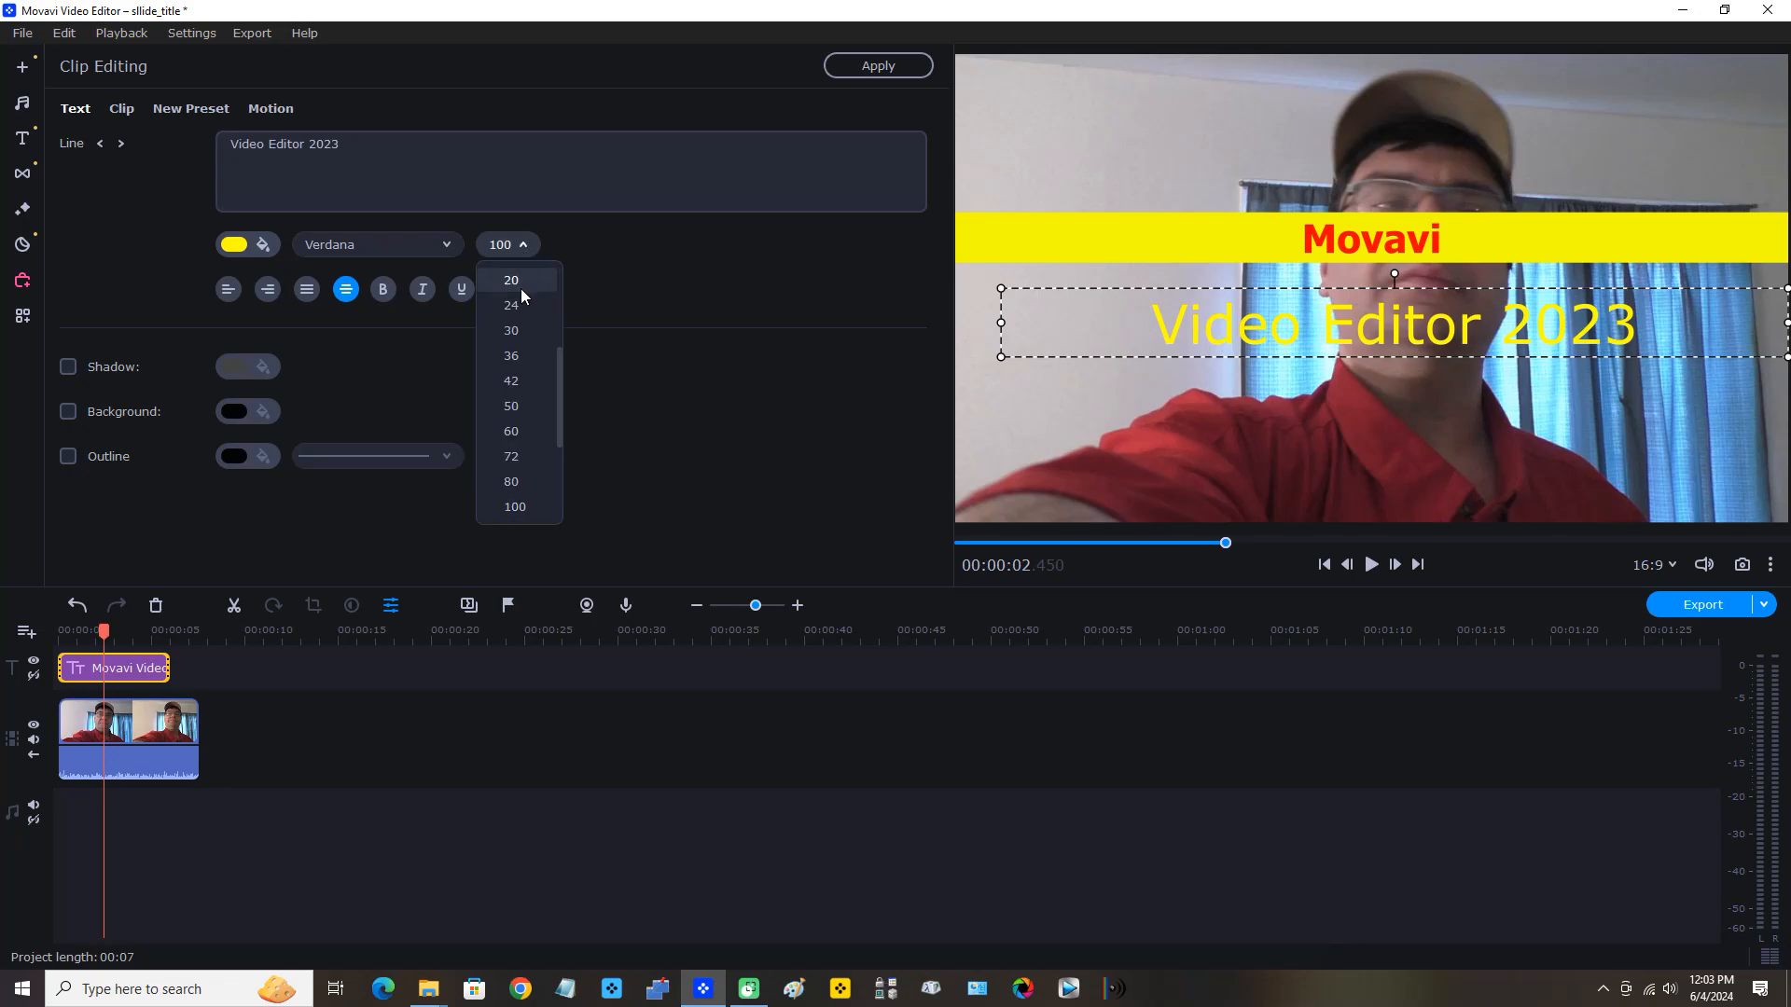
left_click(520, 396)
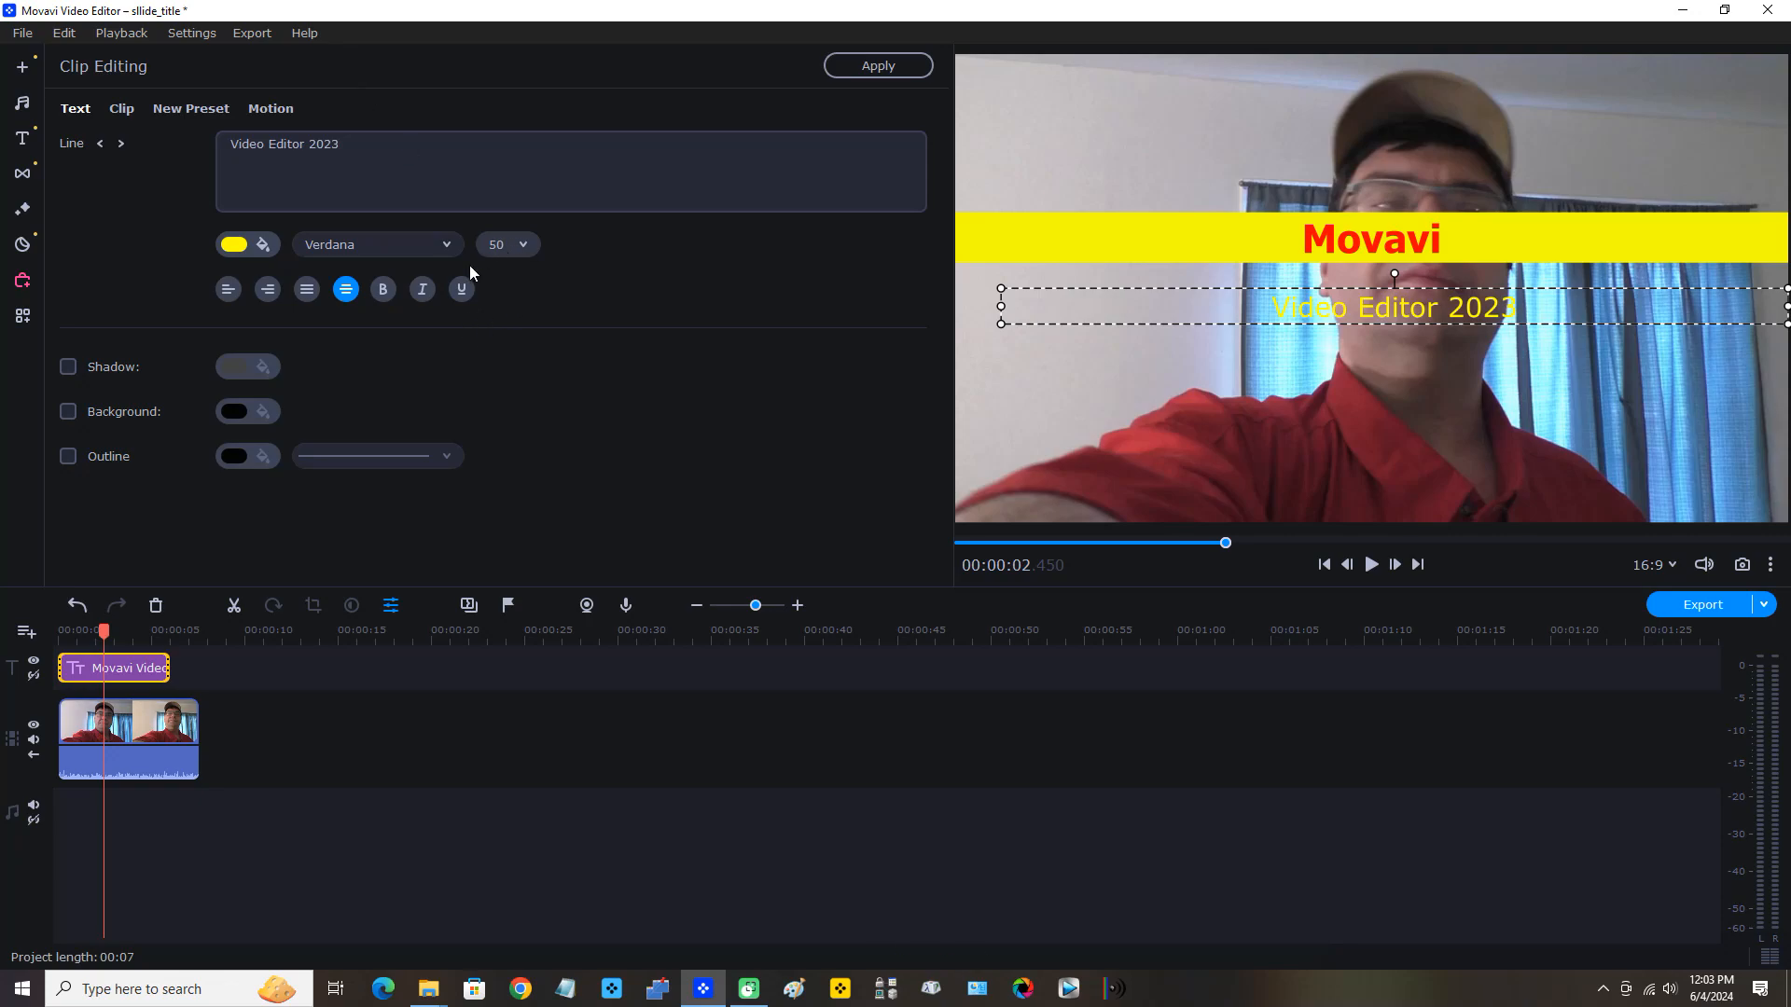
left_click(383, 288)
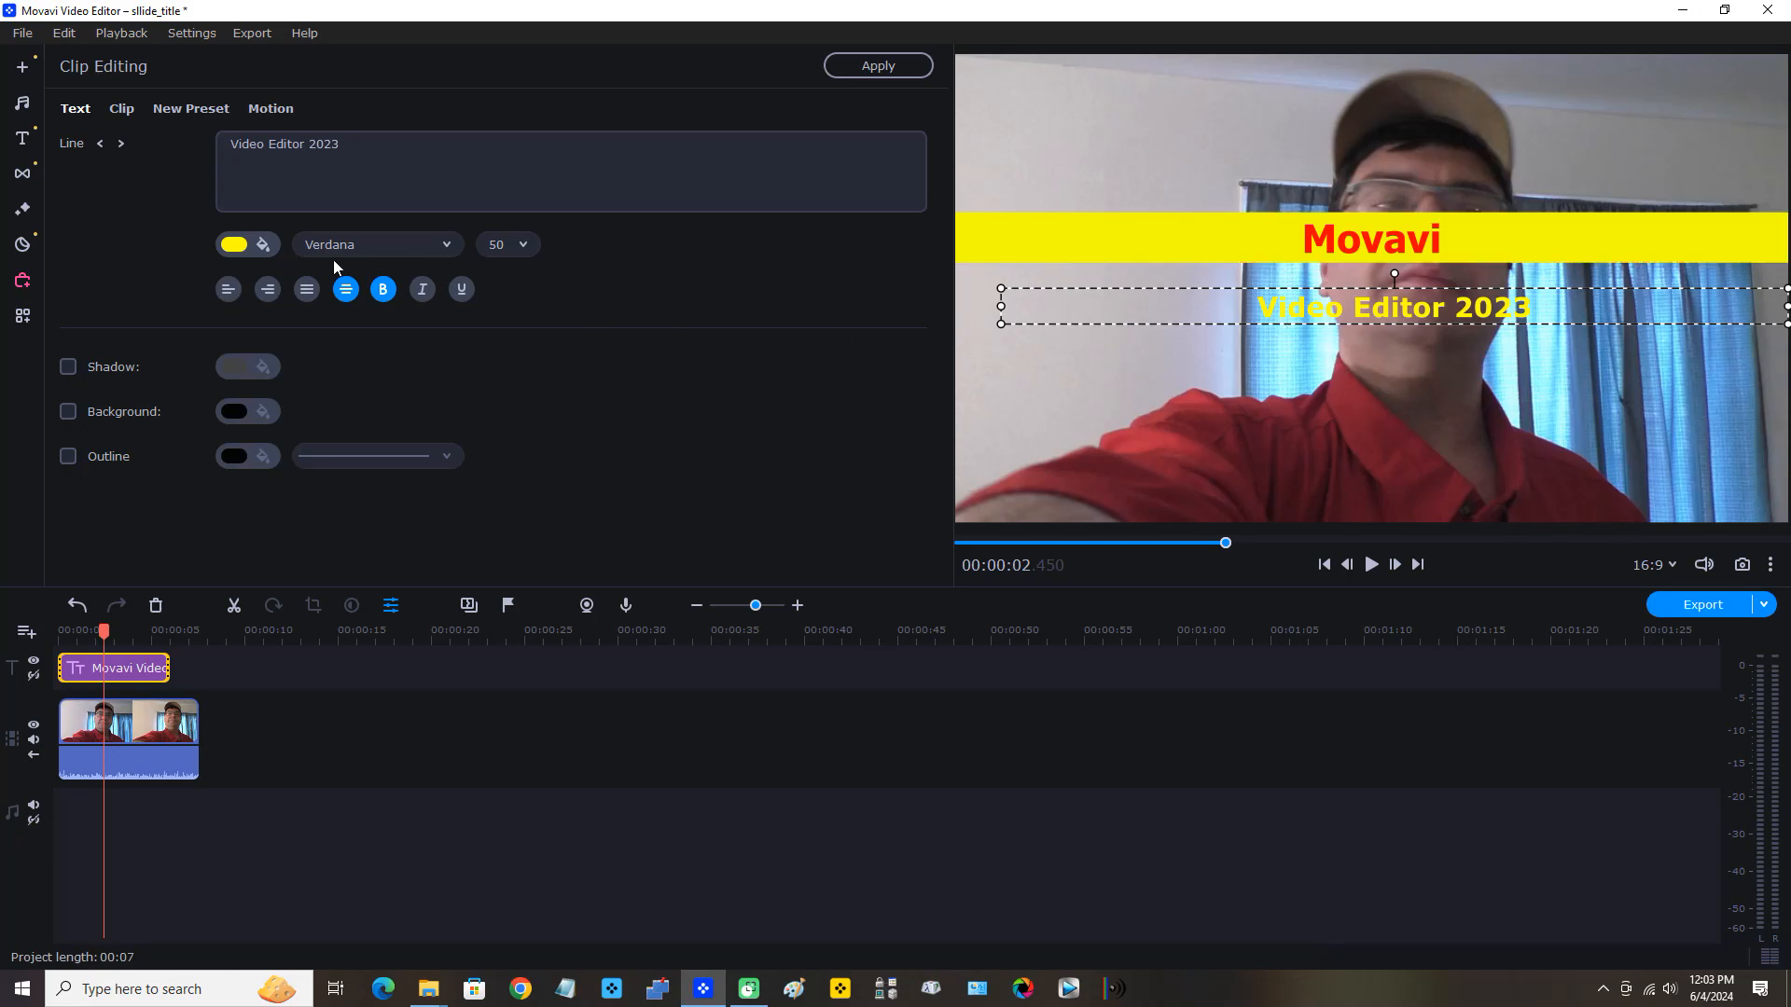
- Change the text colour of the Video Editor 2023 line to a lighter yellow
left_click(236, 245)
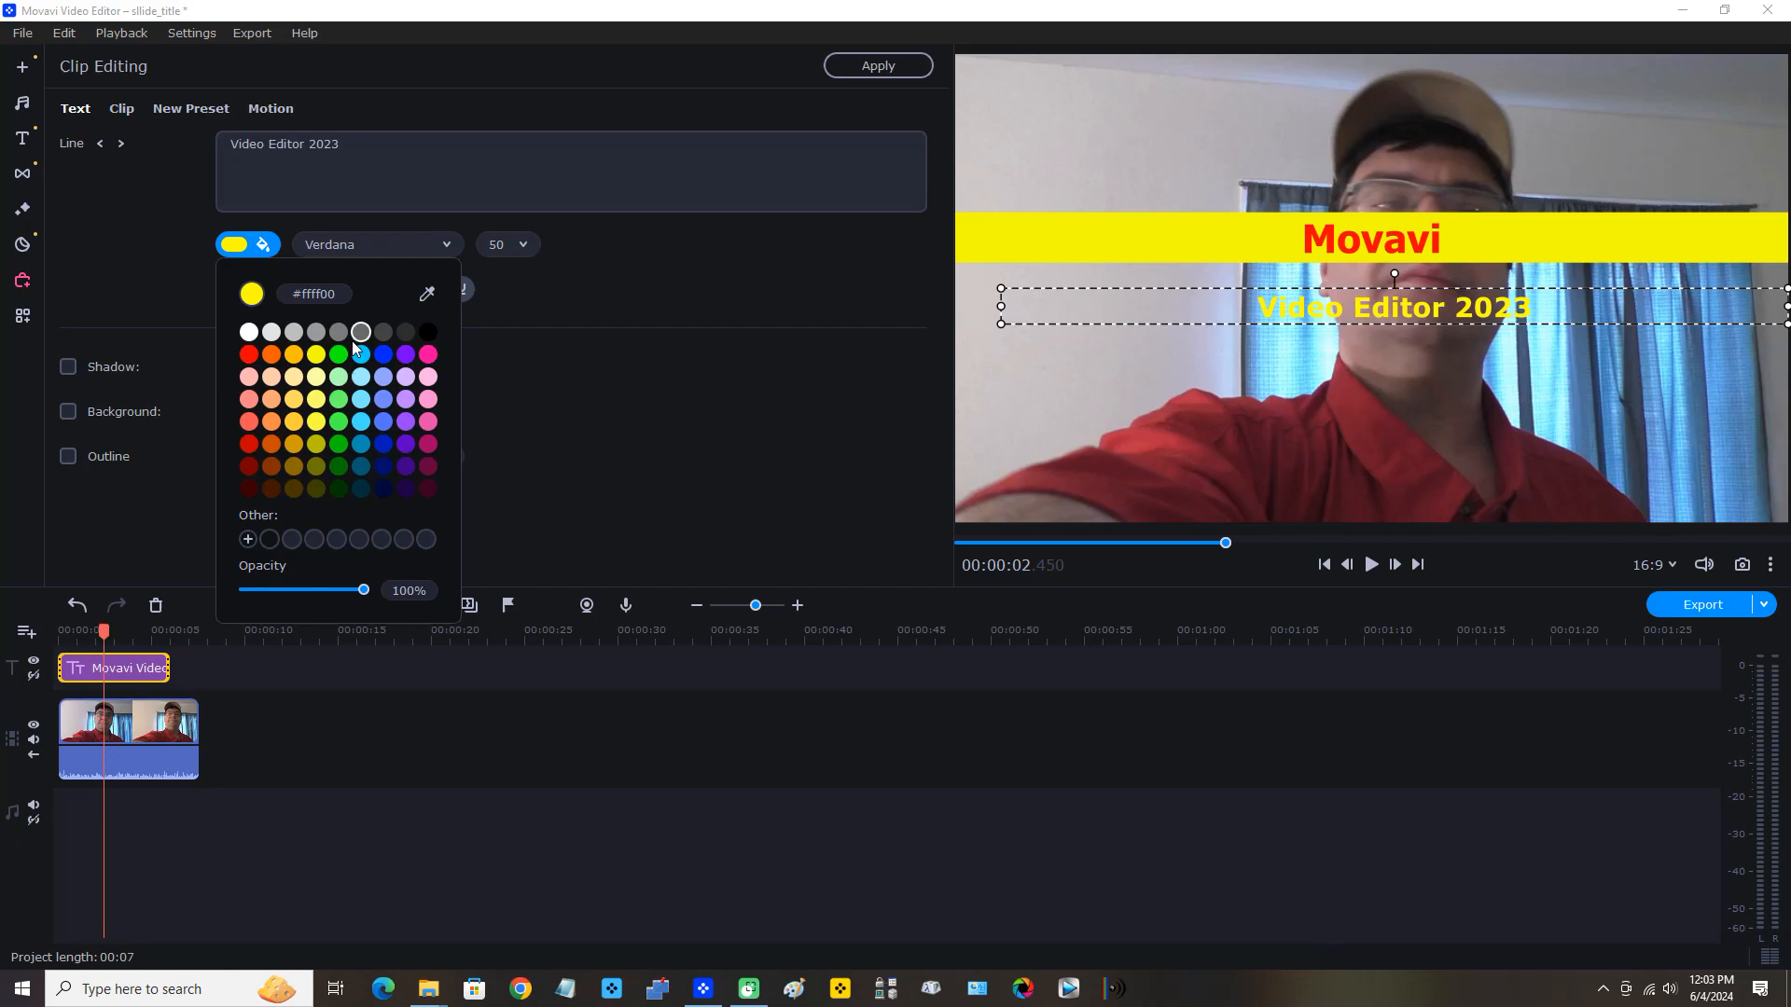
left_click(318, 422)
left_click(497, 345)
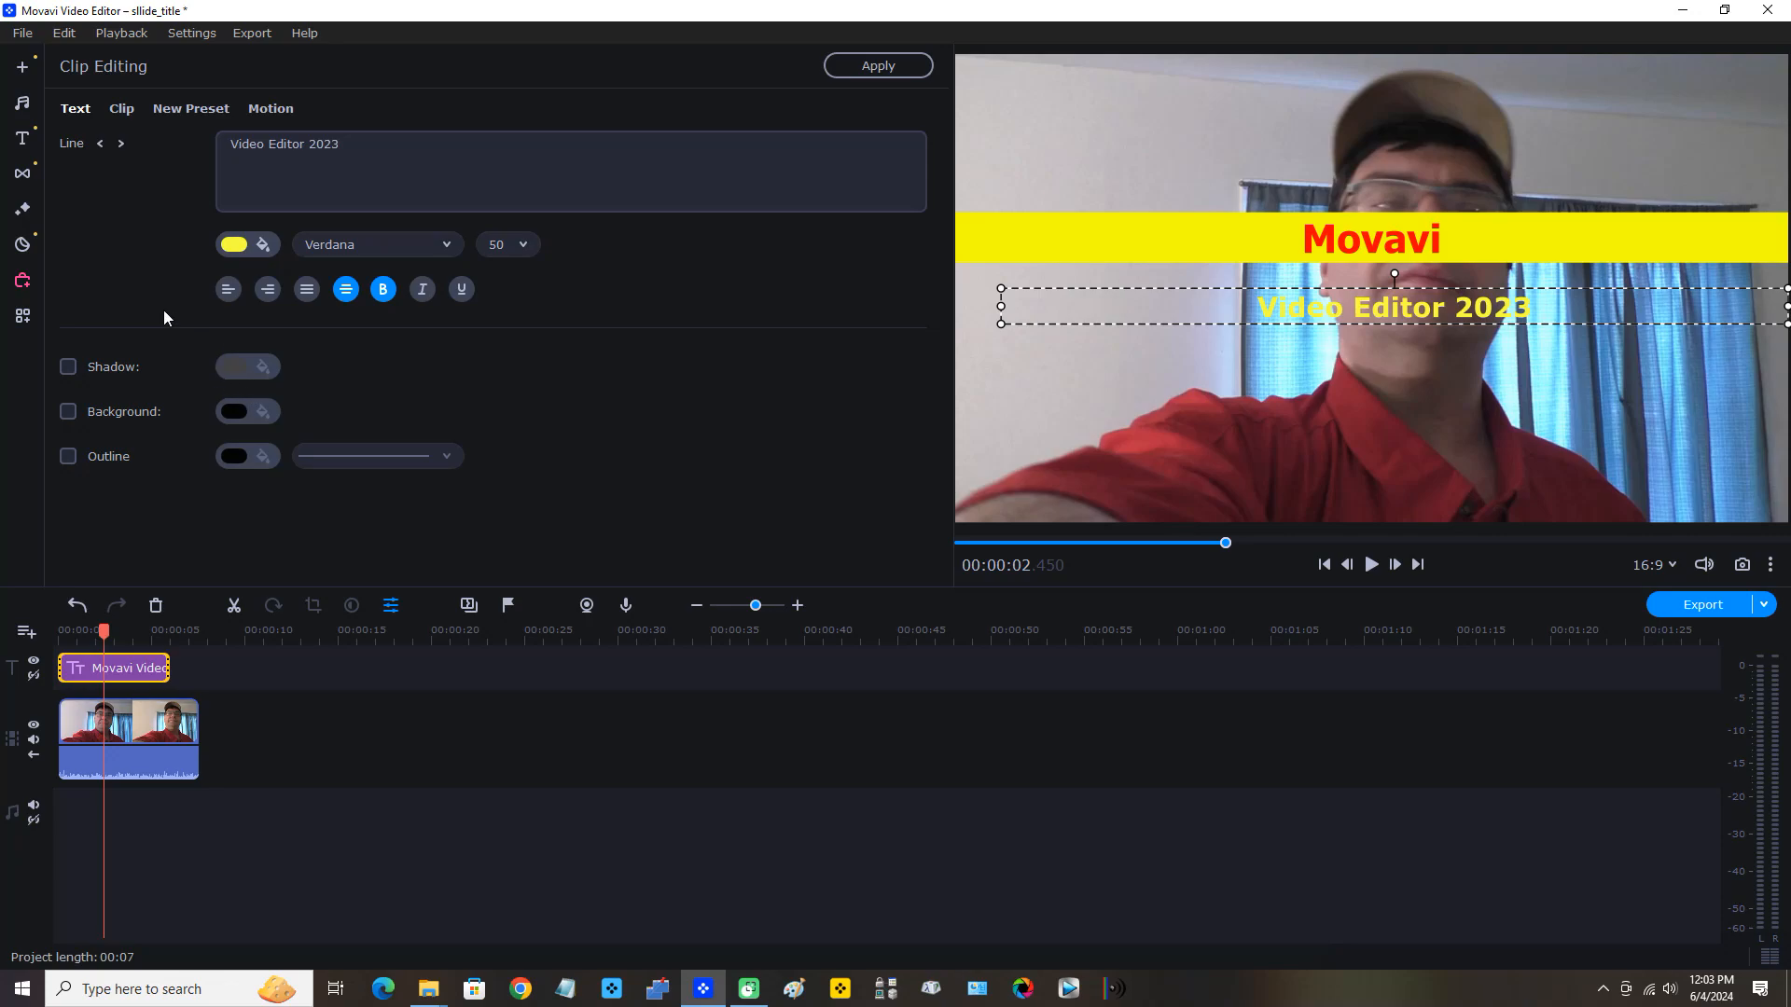
- Give the Video Editor 2023 line a green background and extend its text box to the frame's left edge
left_click(67, 413)
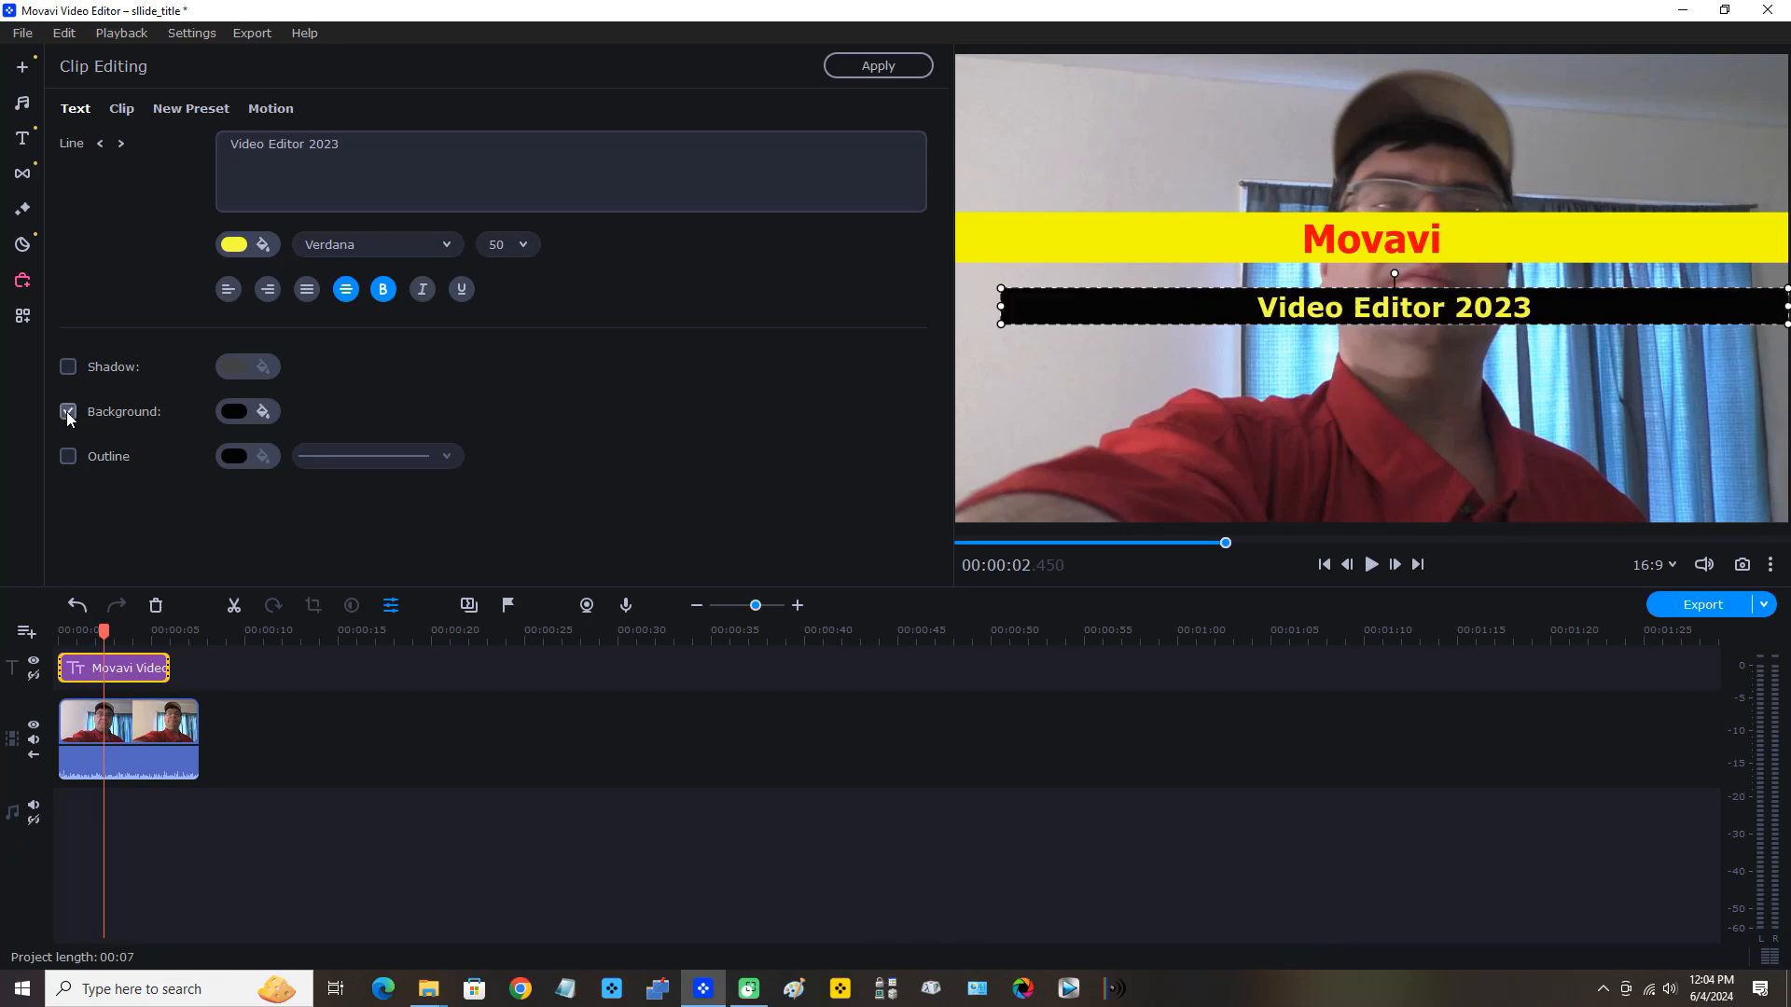
left_click(233, 416)
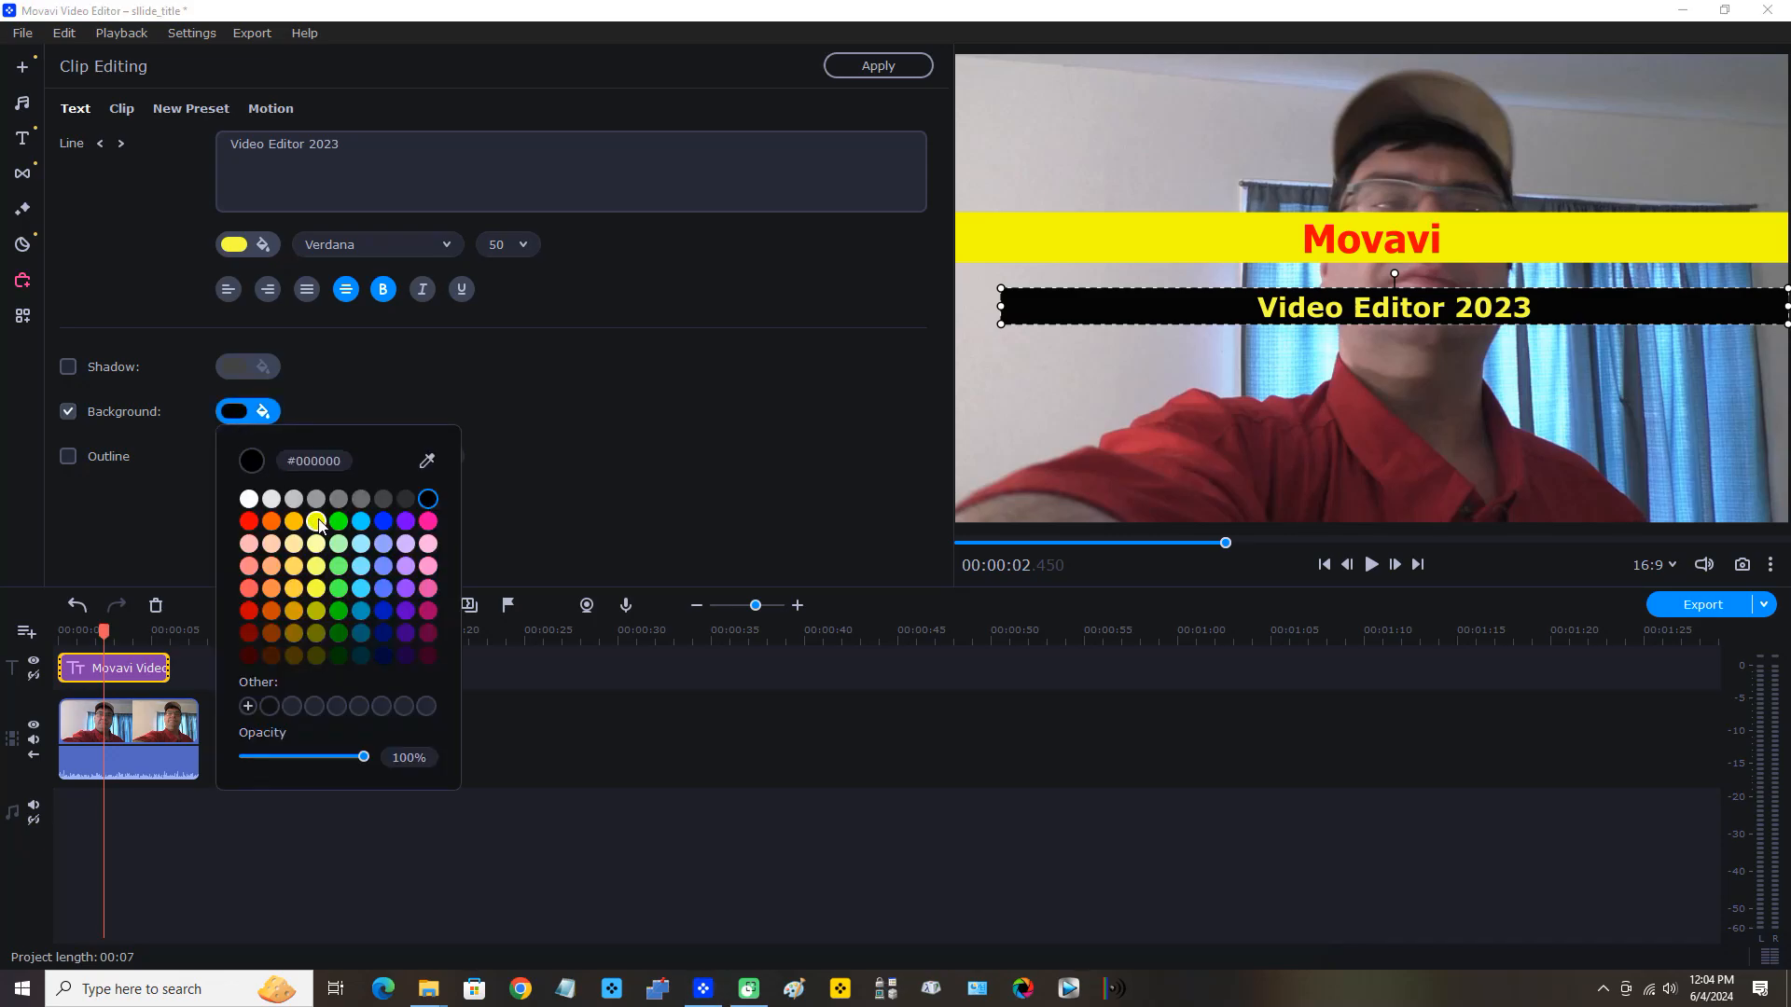
left_click(339, 610)
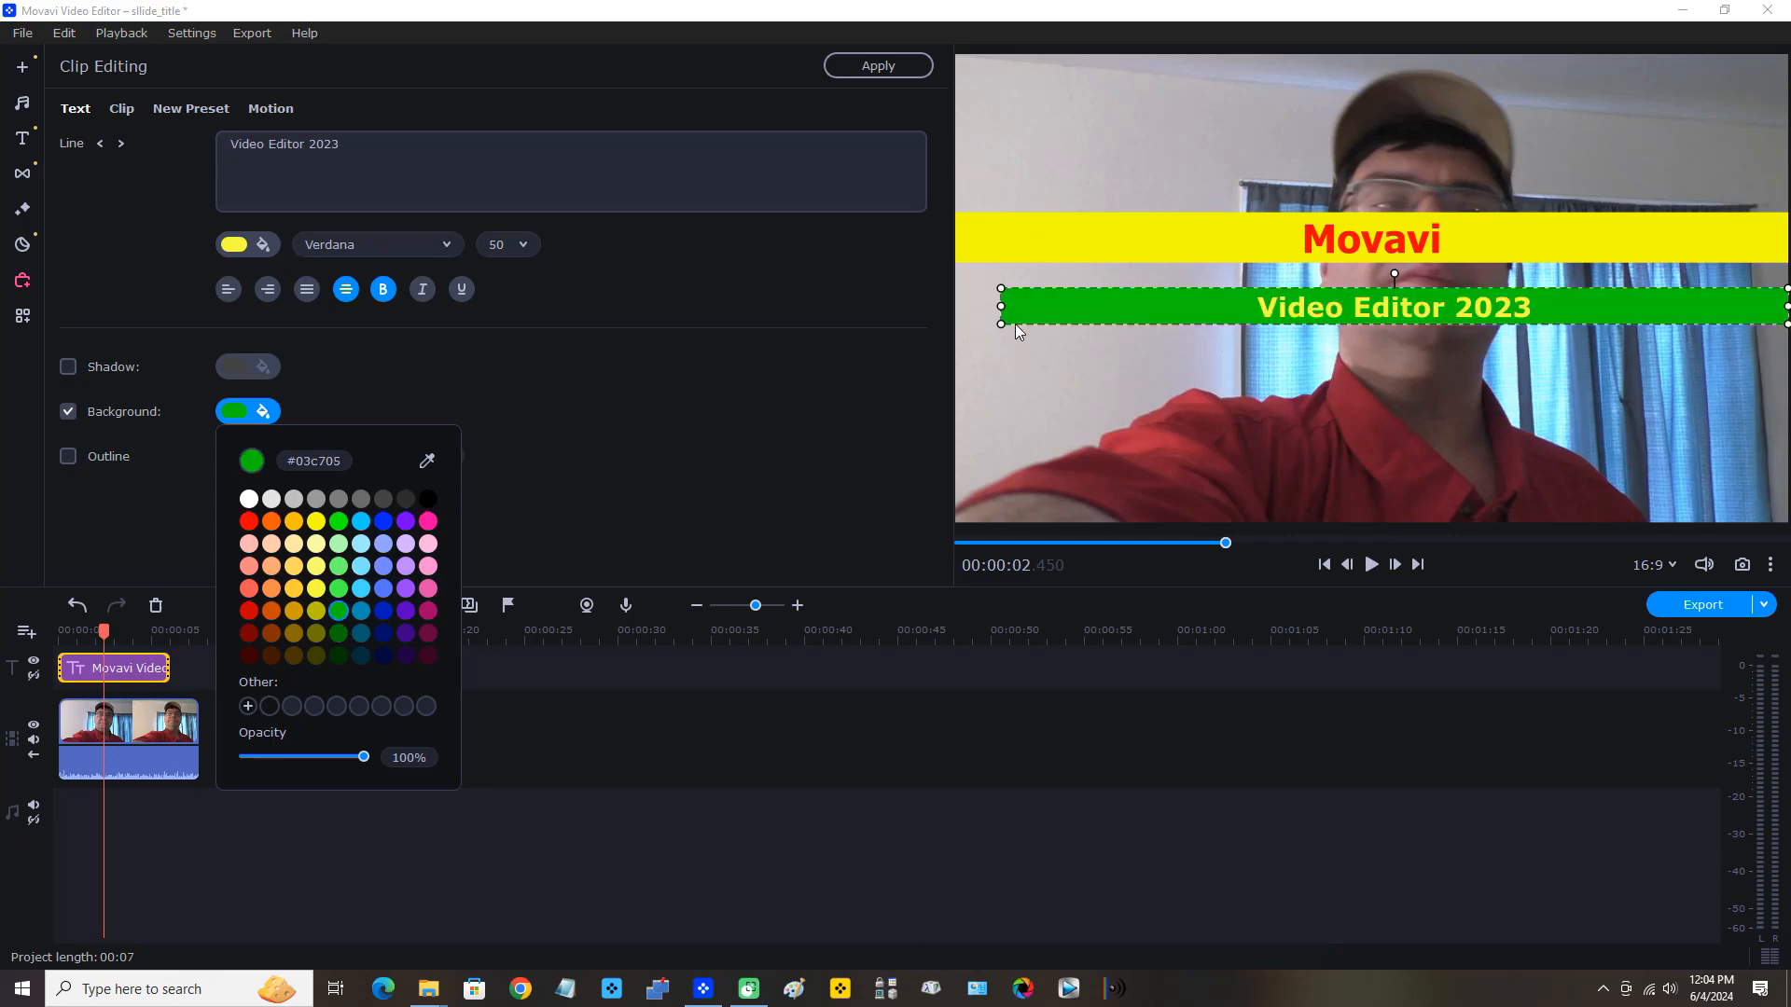
left_click(1031, 302)
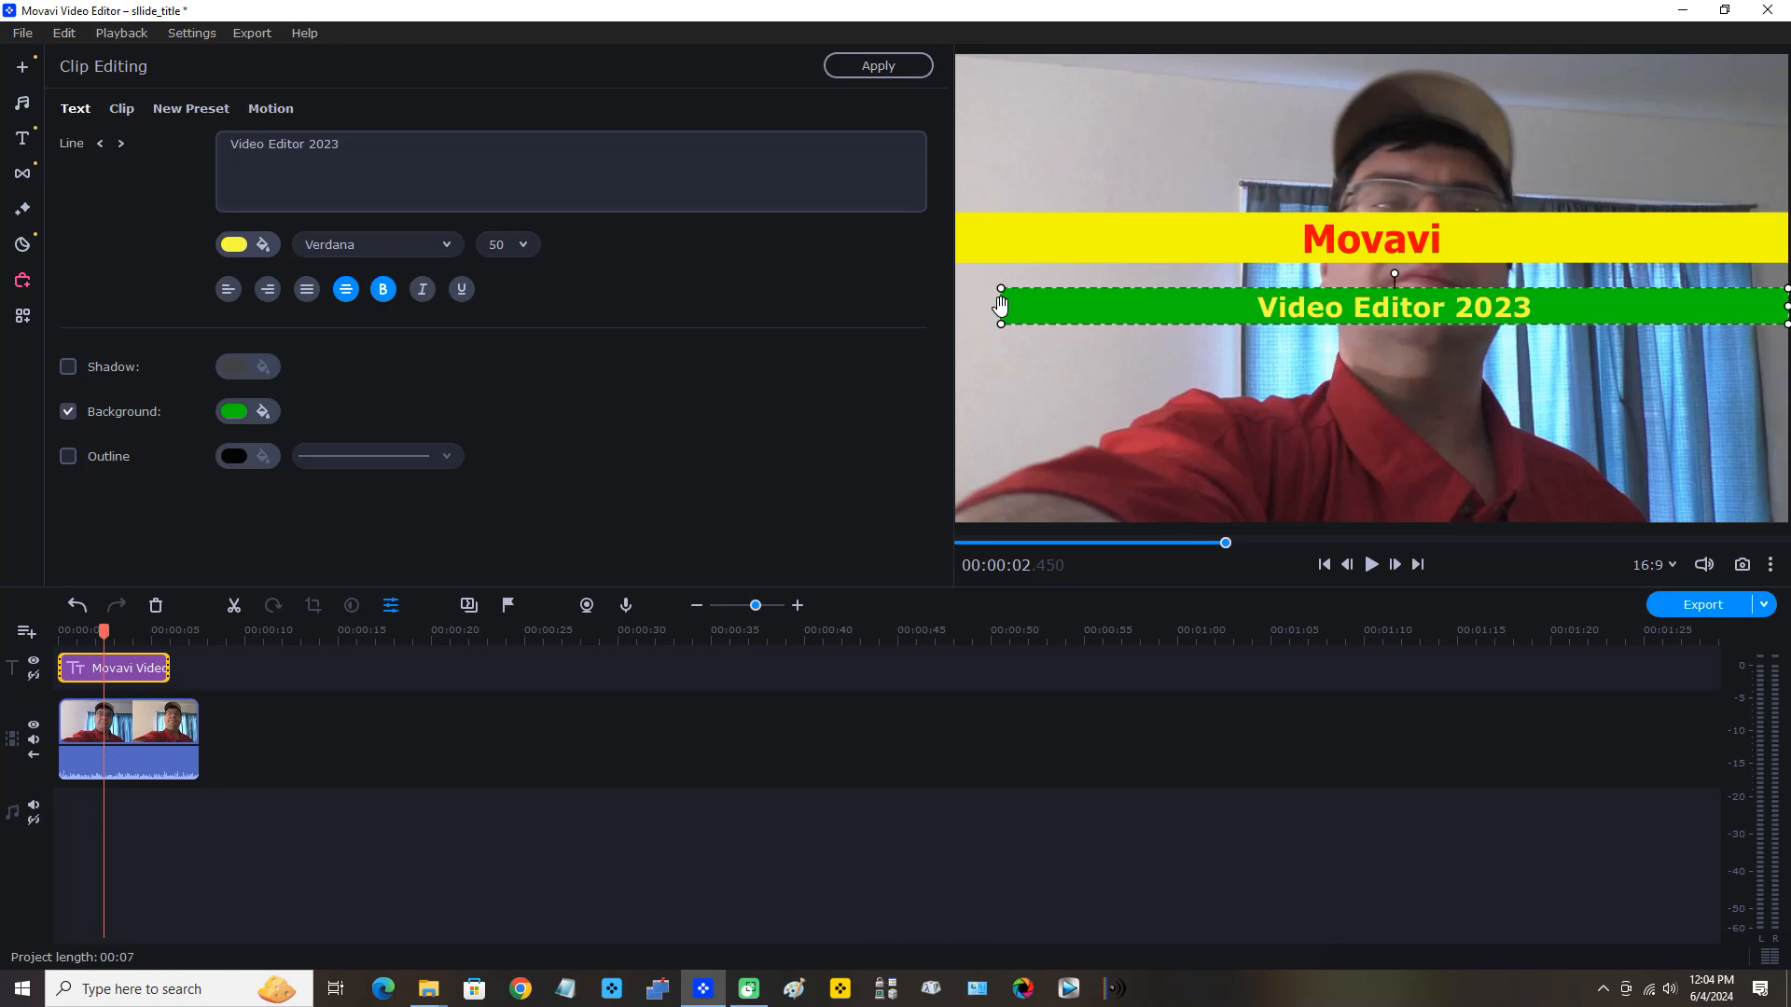
left_click_drag(1001, 304, 938, 308)
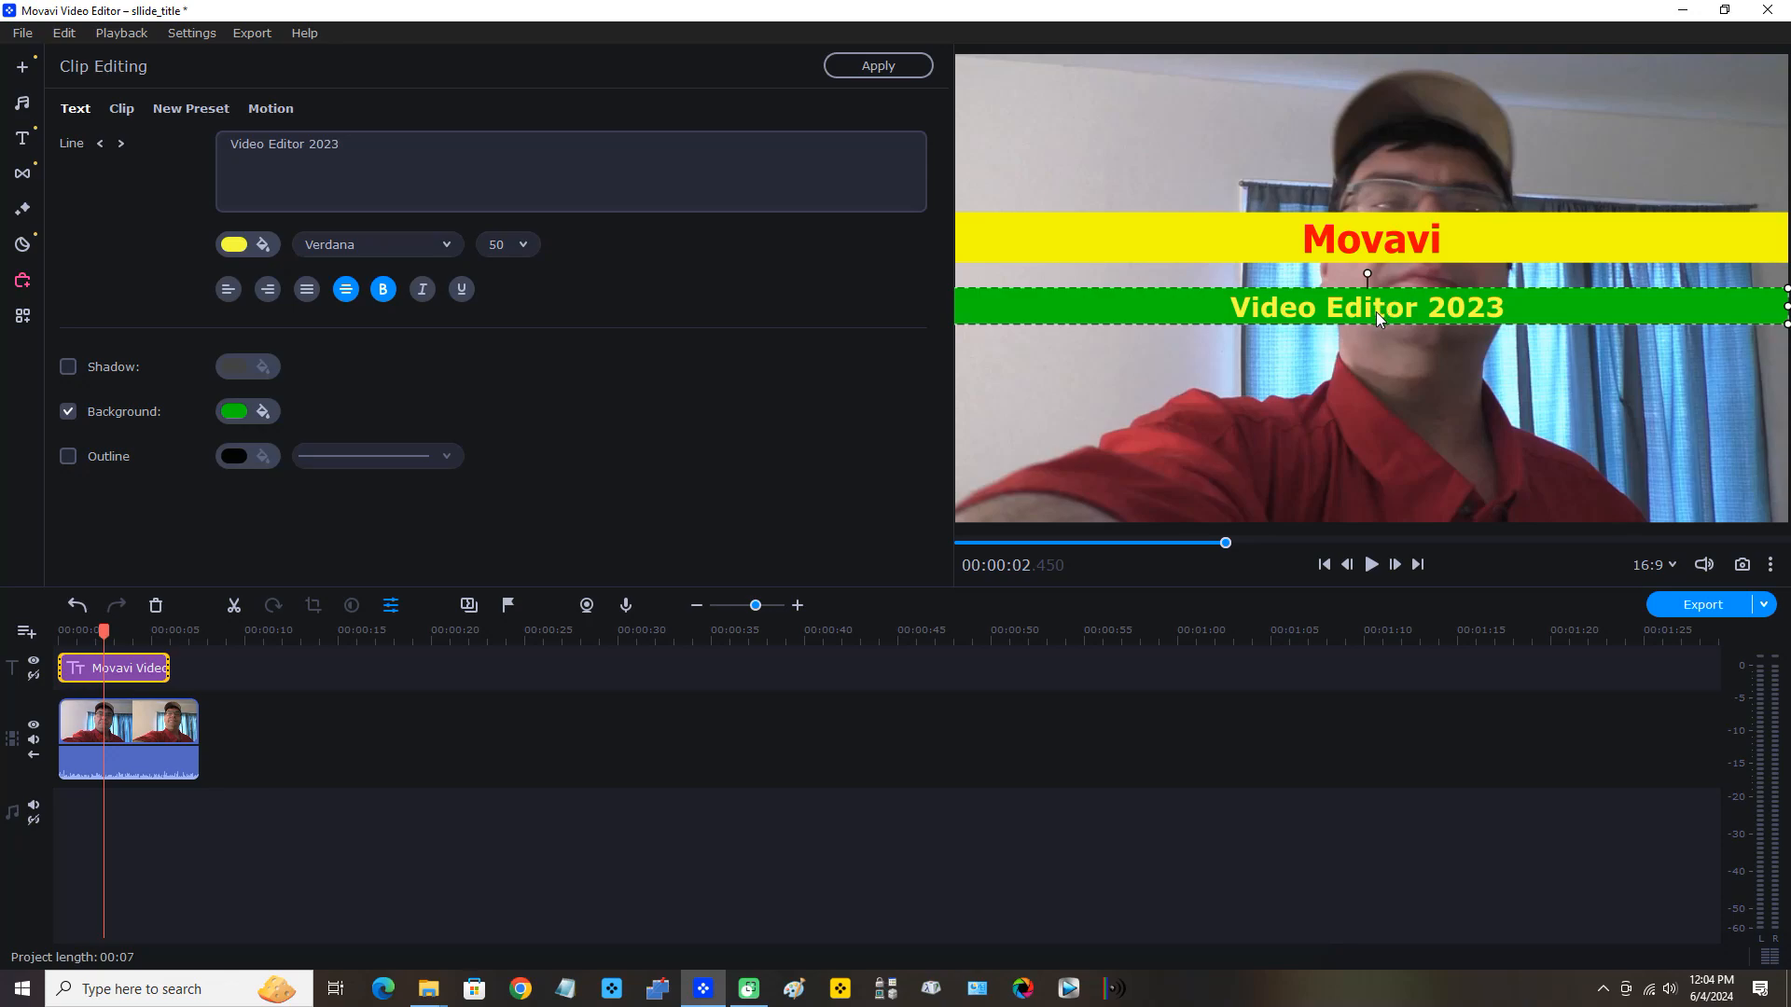
- Move the Video Editor 2023 line near the frame's bottom edge with the Movavi line just above it, and apply the title edits
left_click_drag(1374, 309, 1385, 487)
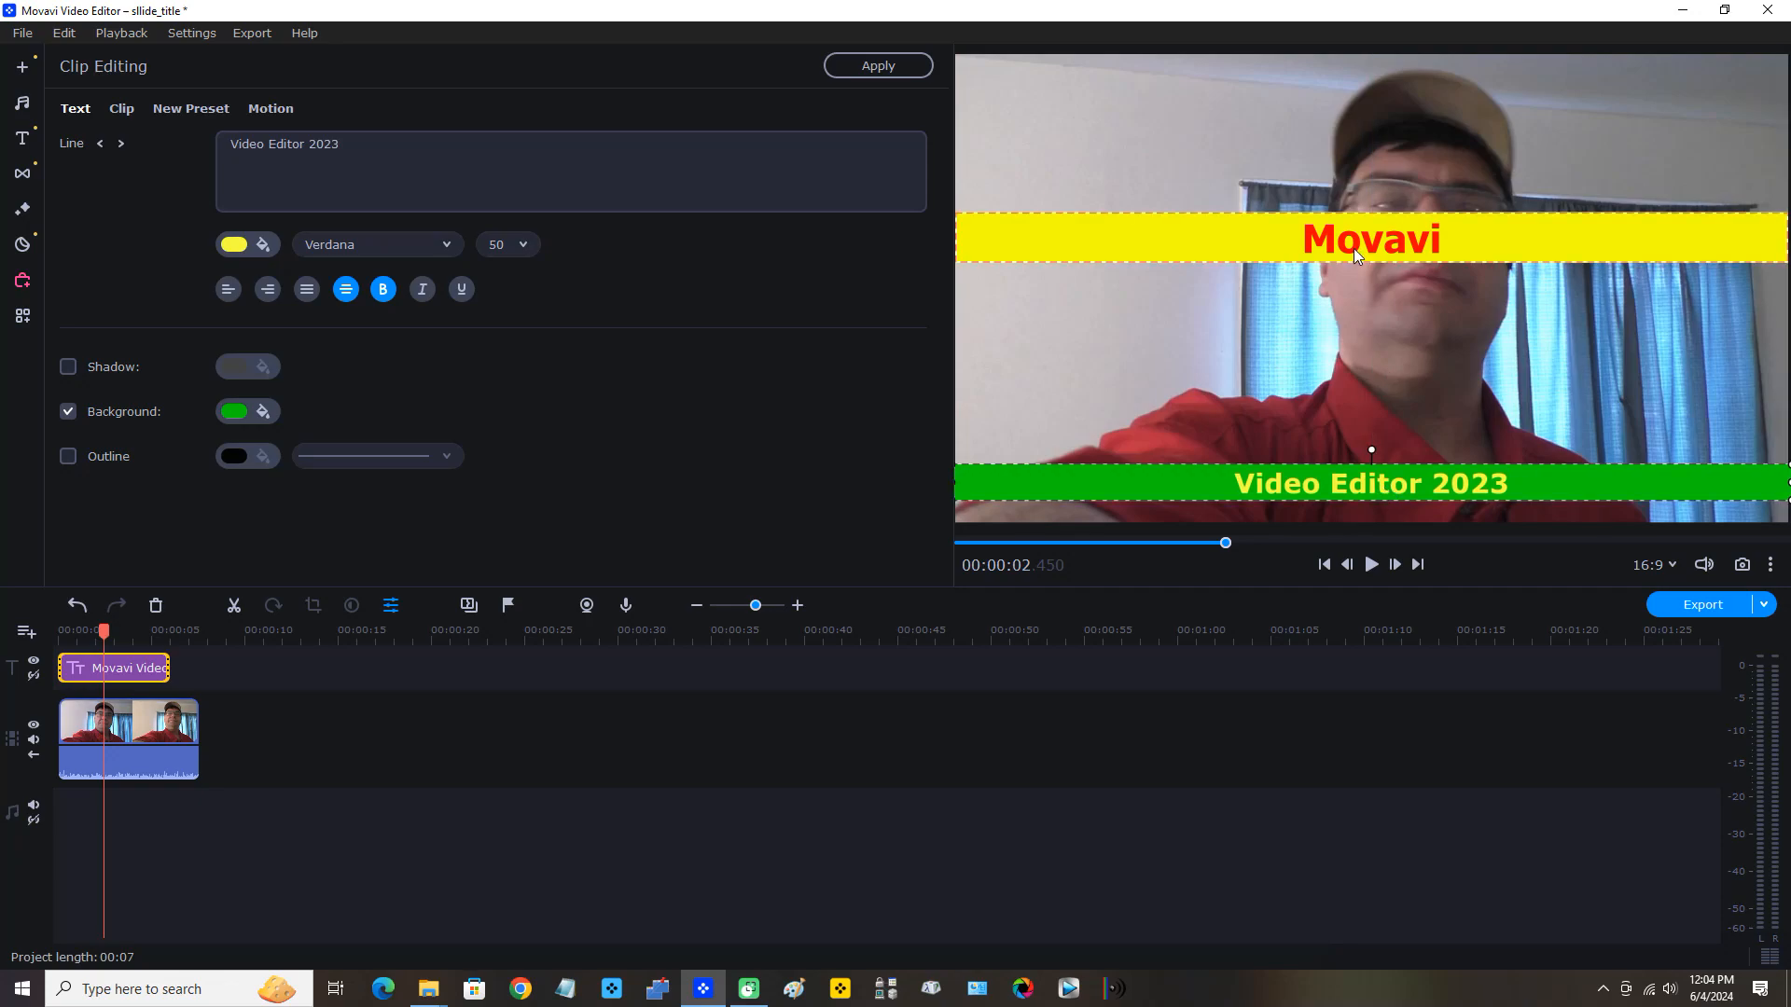
left_click_drag(1364, 237, 1368, 429)
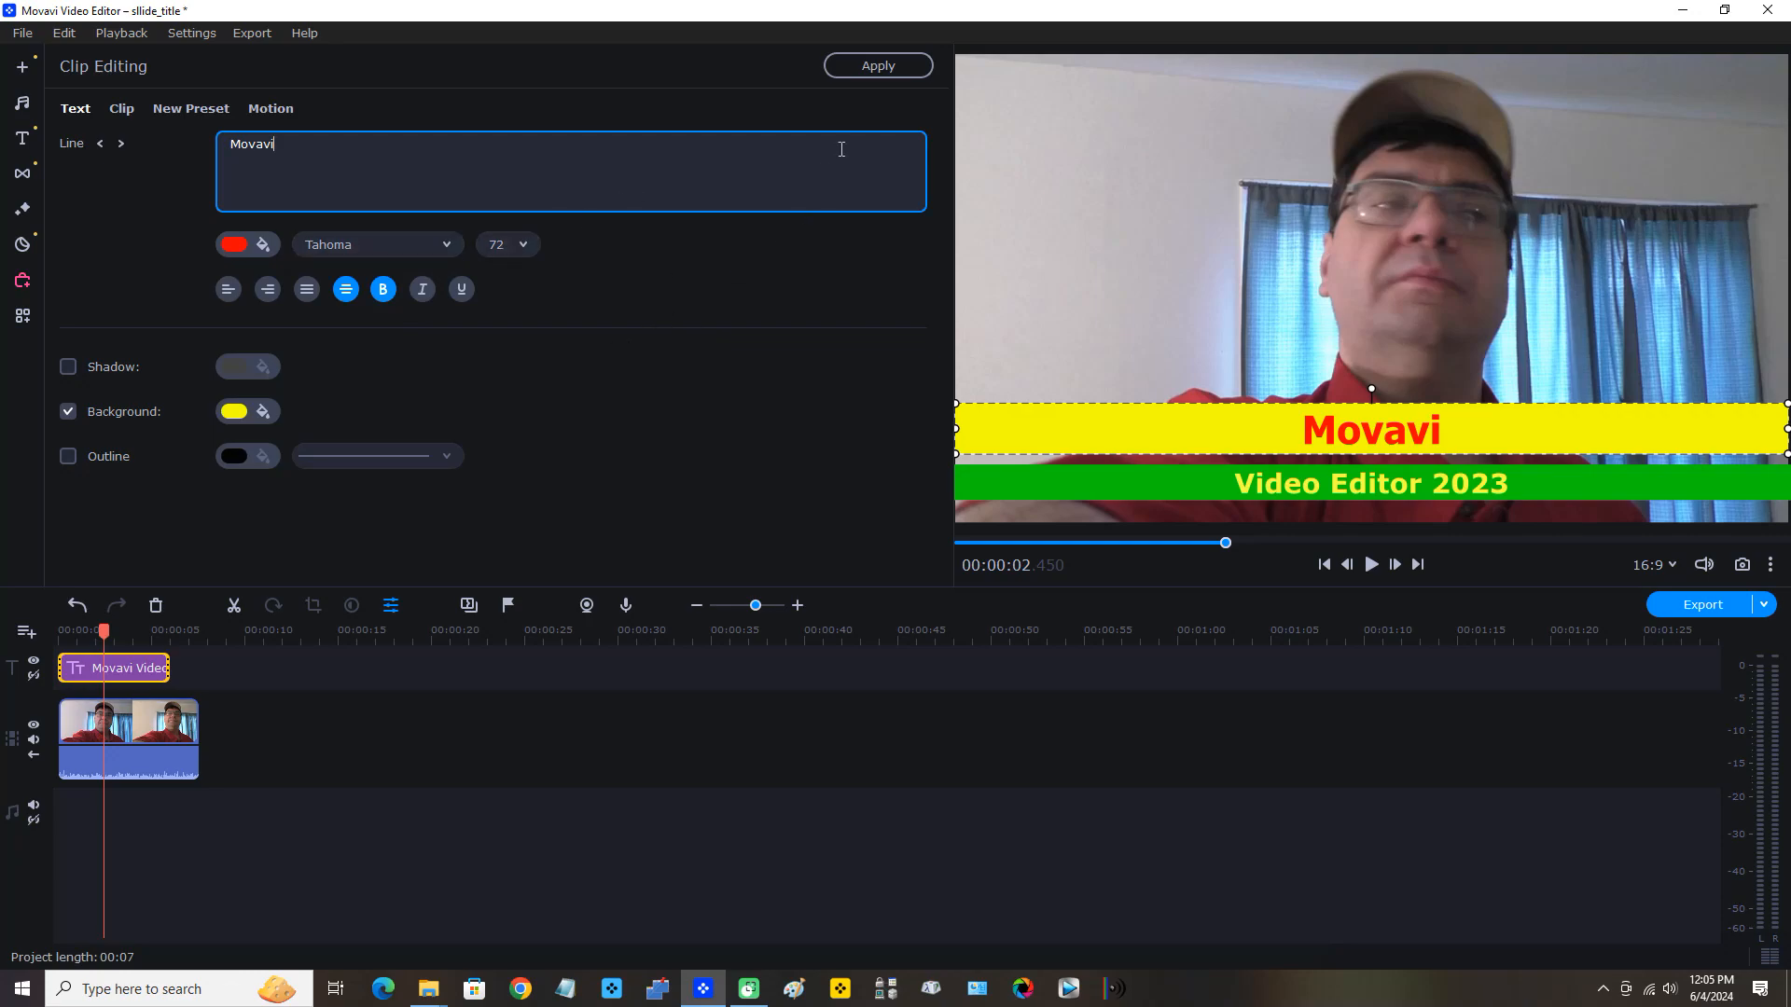
left_click(888, 68)
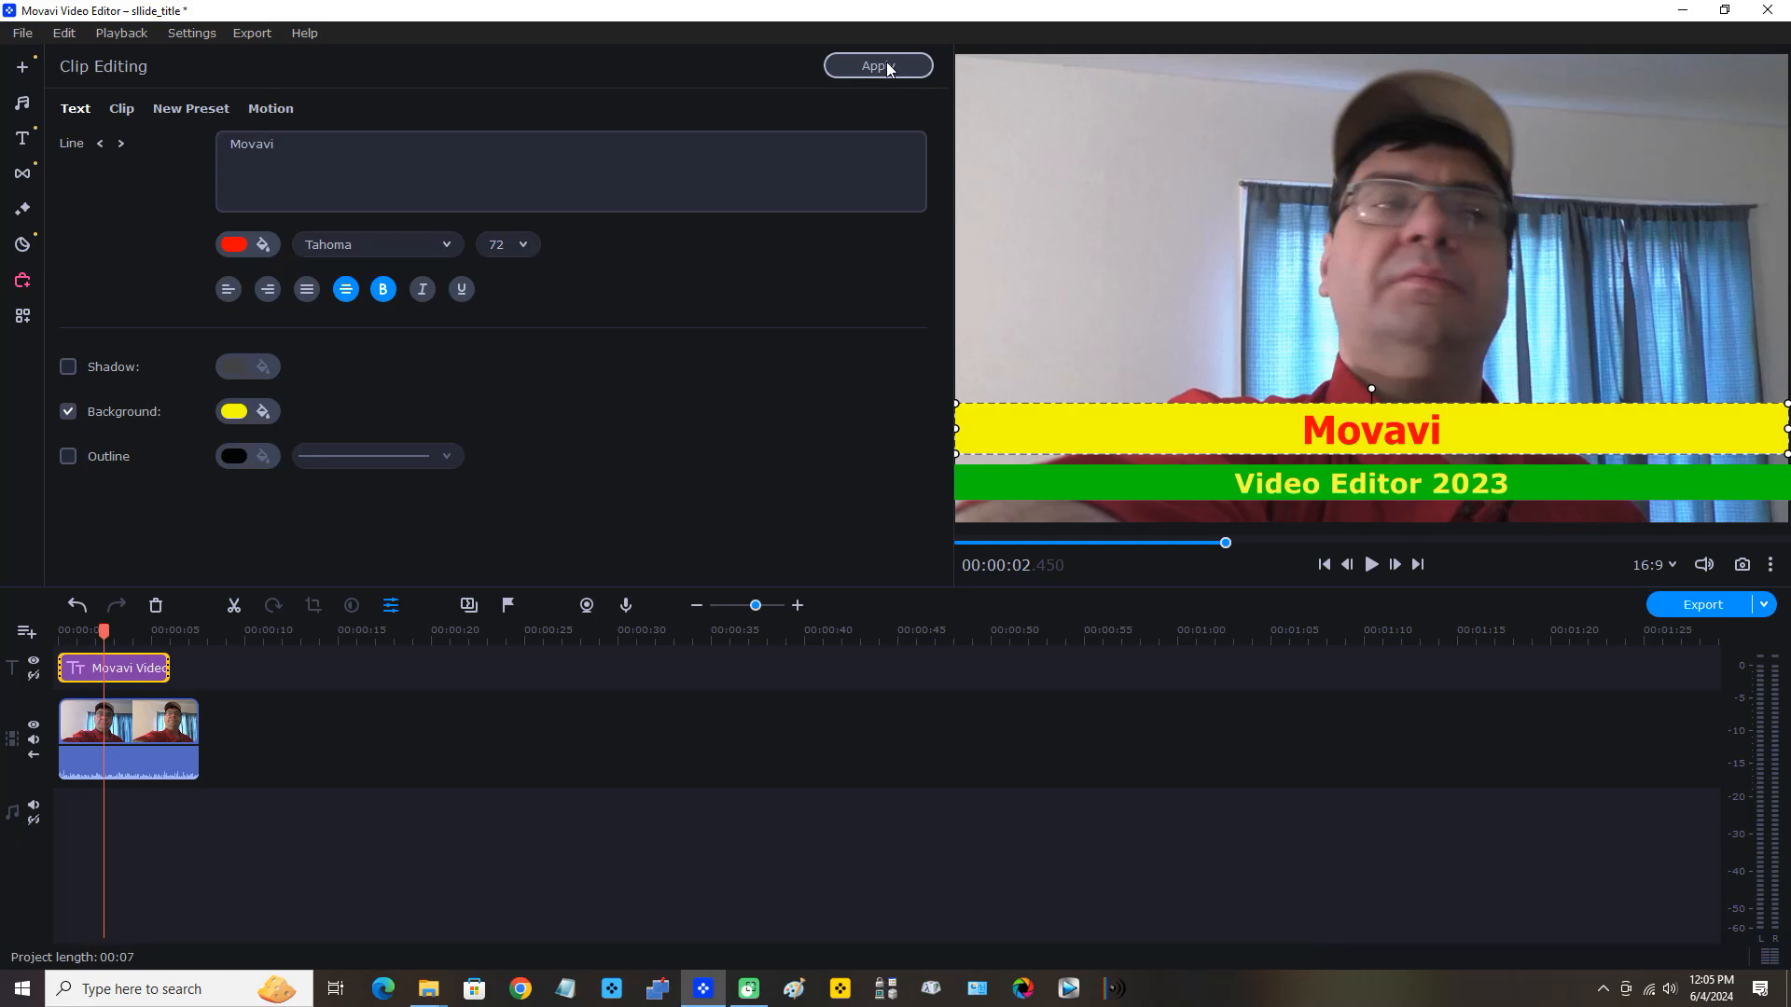
left_click(877, 66)
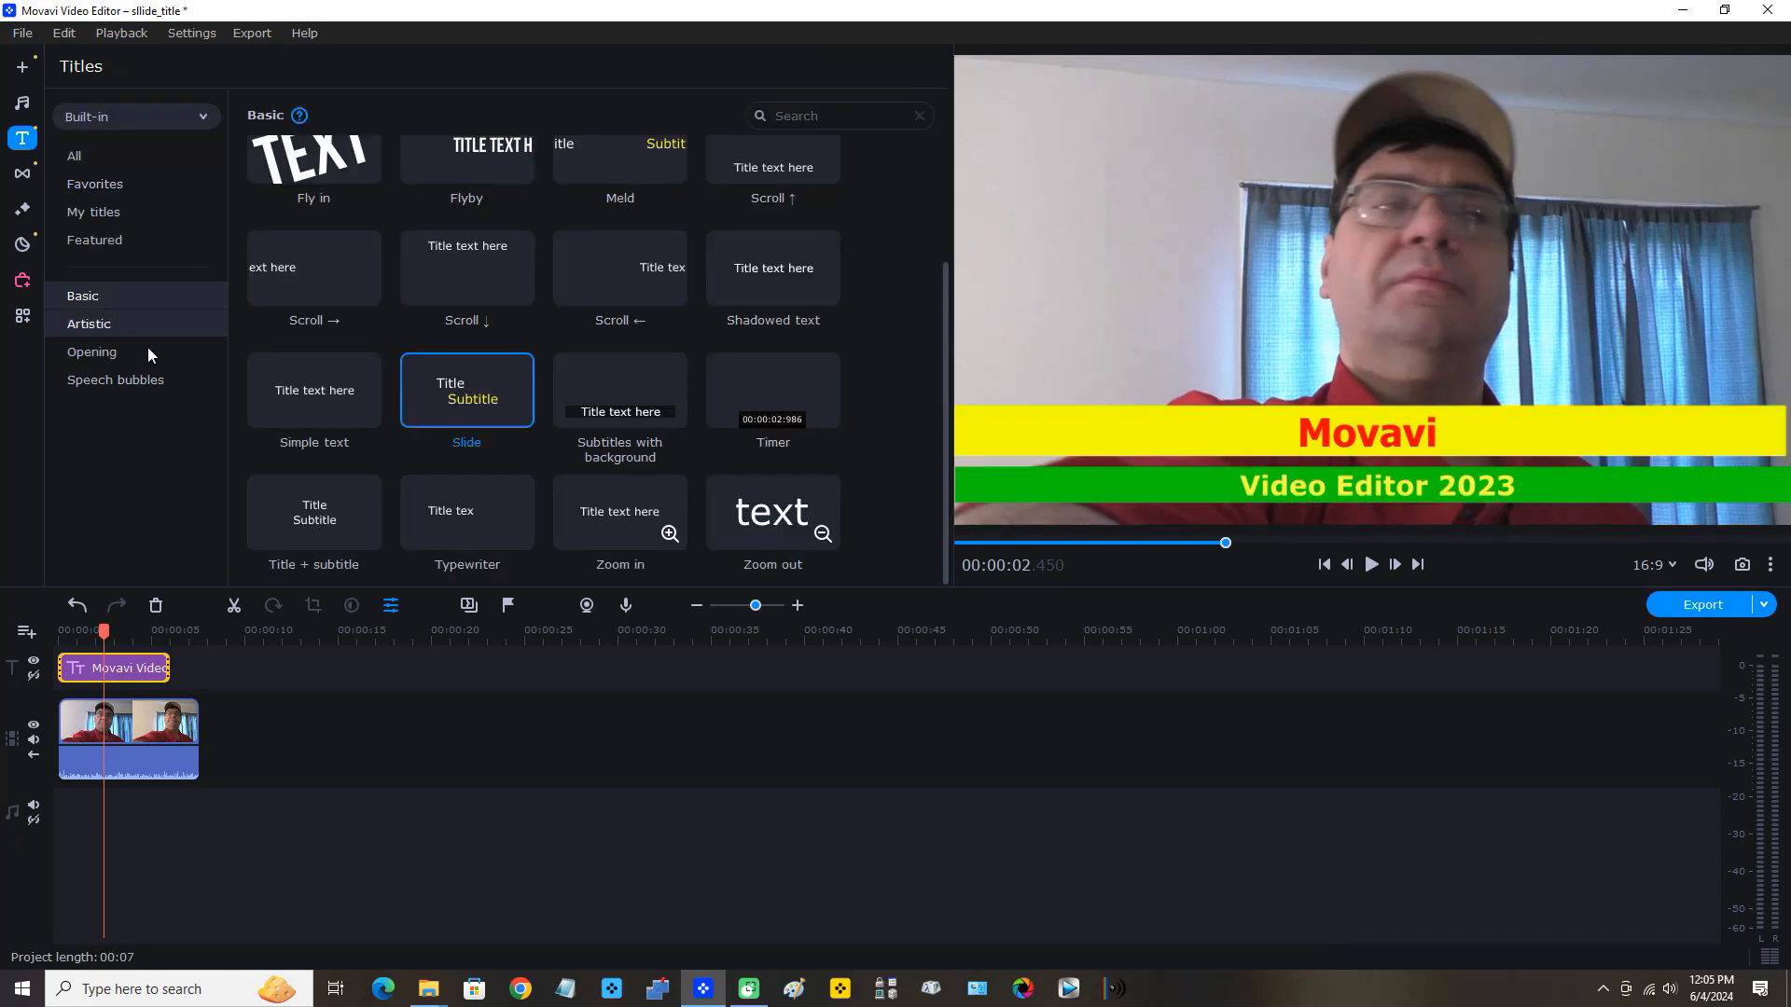
- Play the project from the start to preview the title animation
left_click(95, 632)
left_click_drag(95, 631, 28, 634)
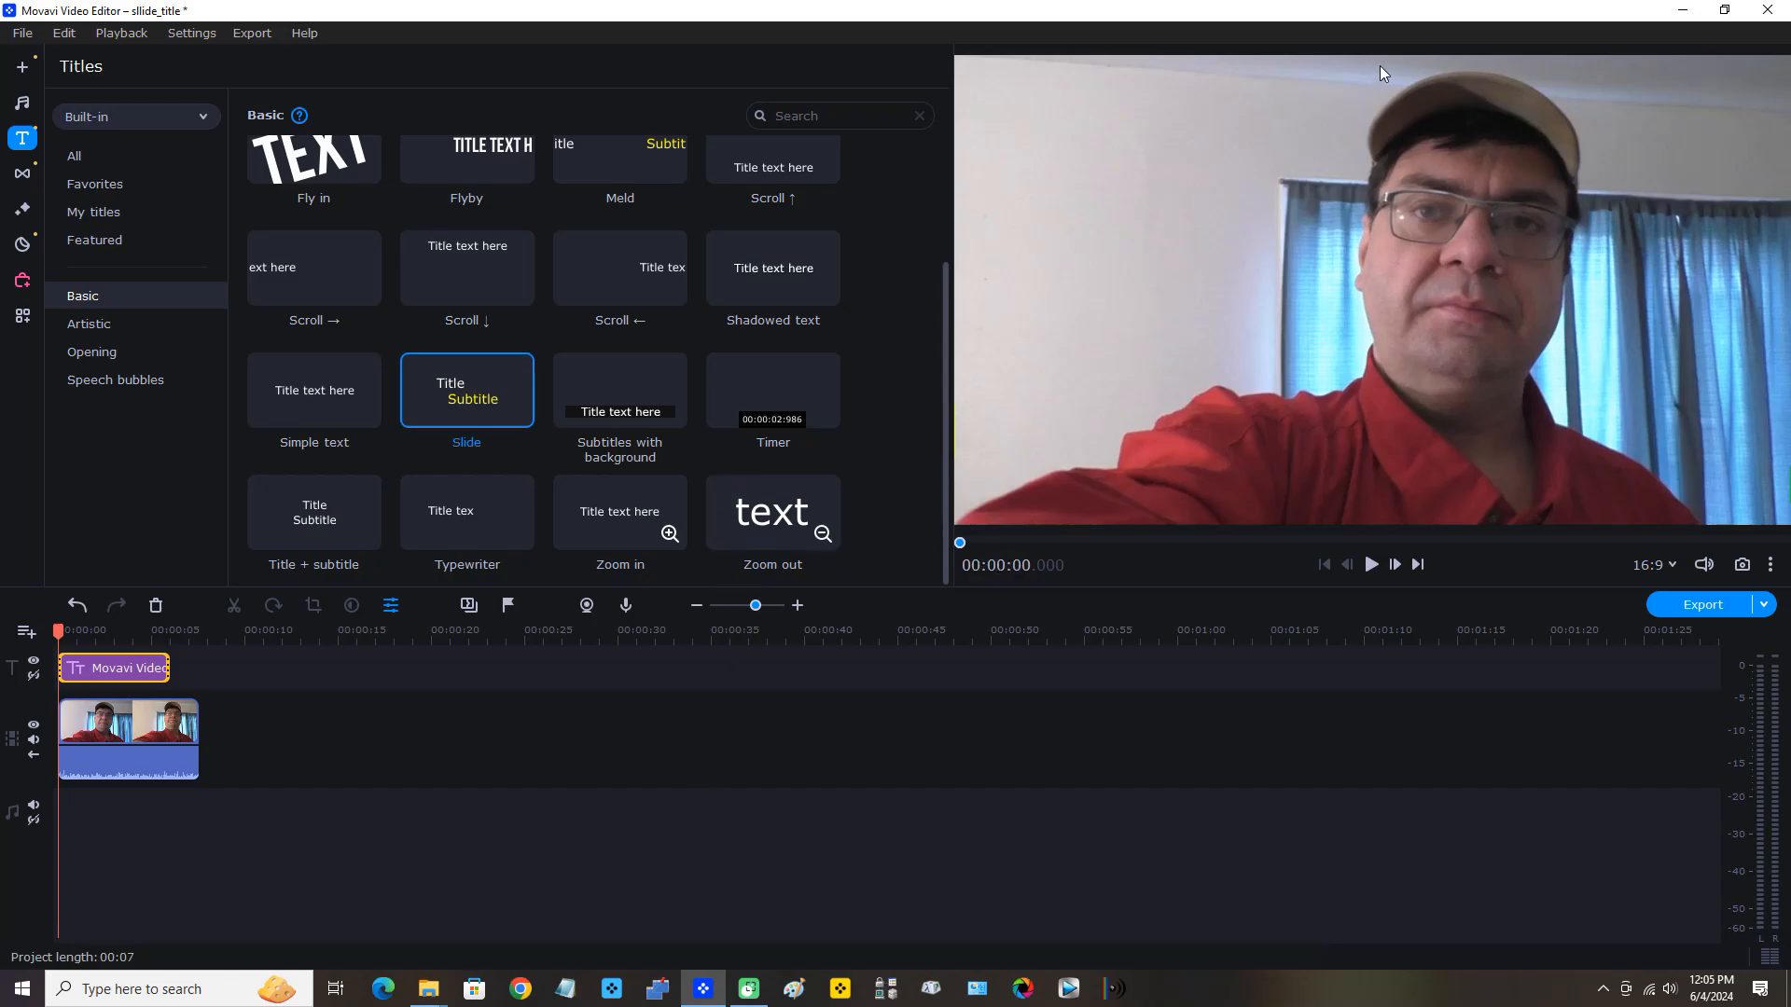
left_click(1371, 565)
left_click(1371, 565)
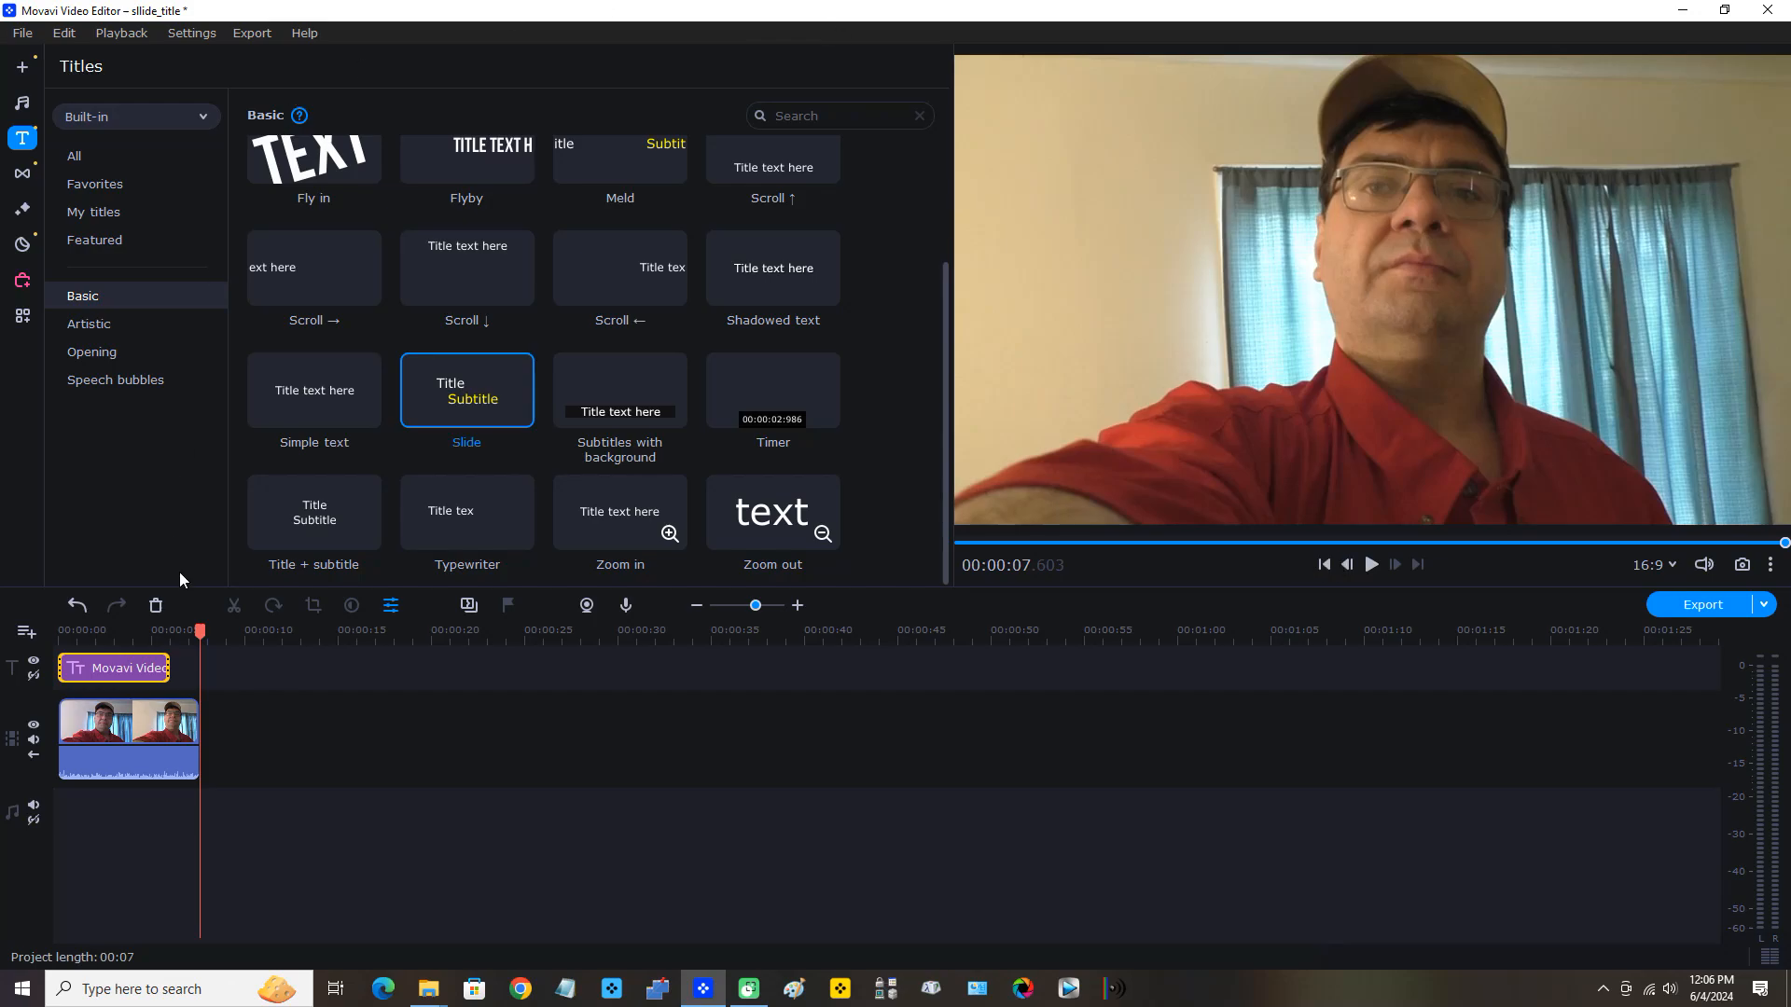
- Extend the title clip to match the video clip's full length and play the result from the start
left_click(113, 670)
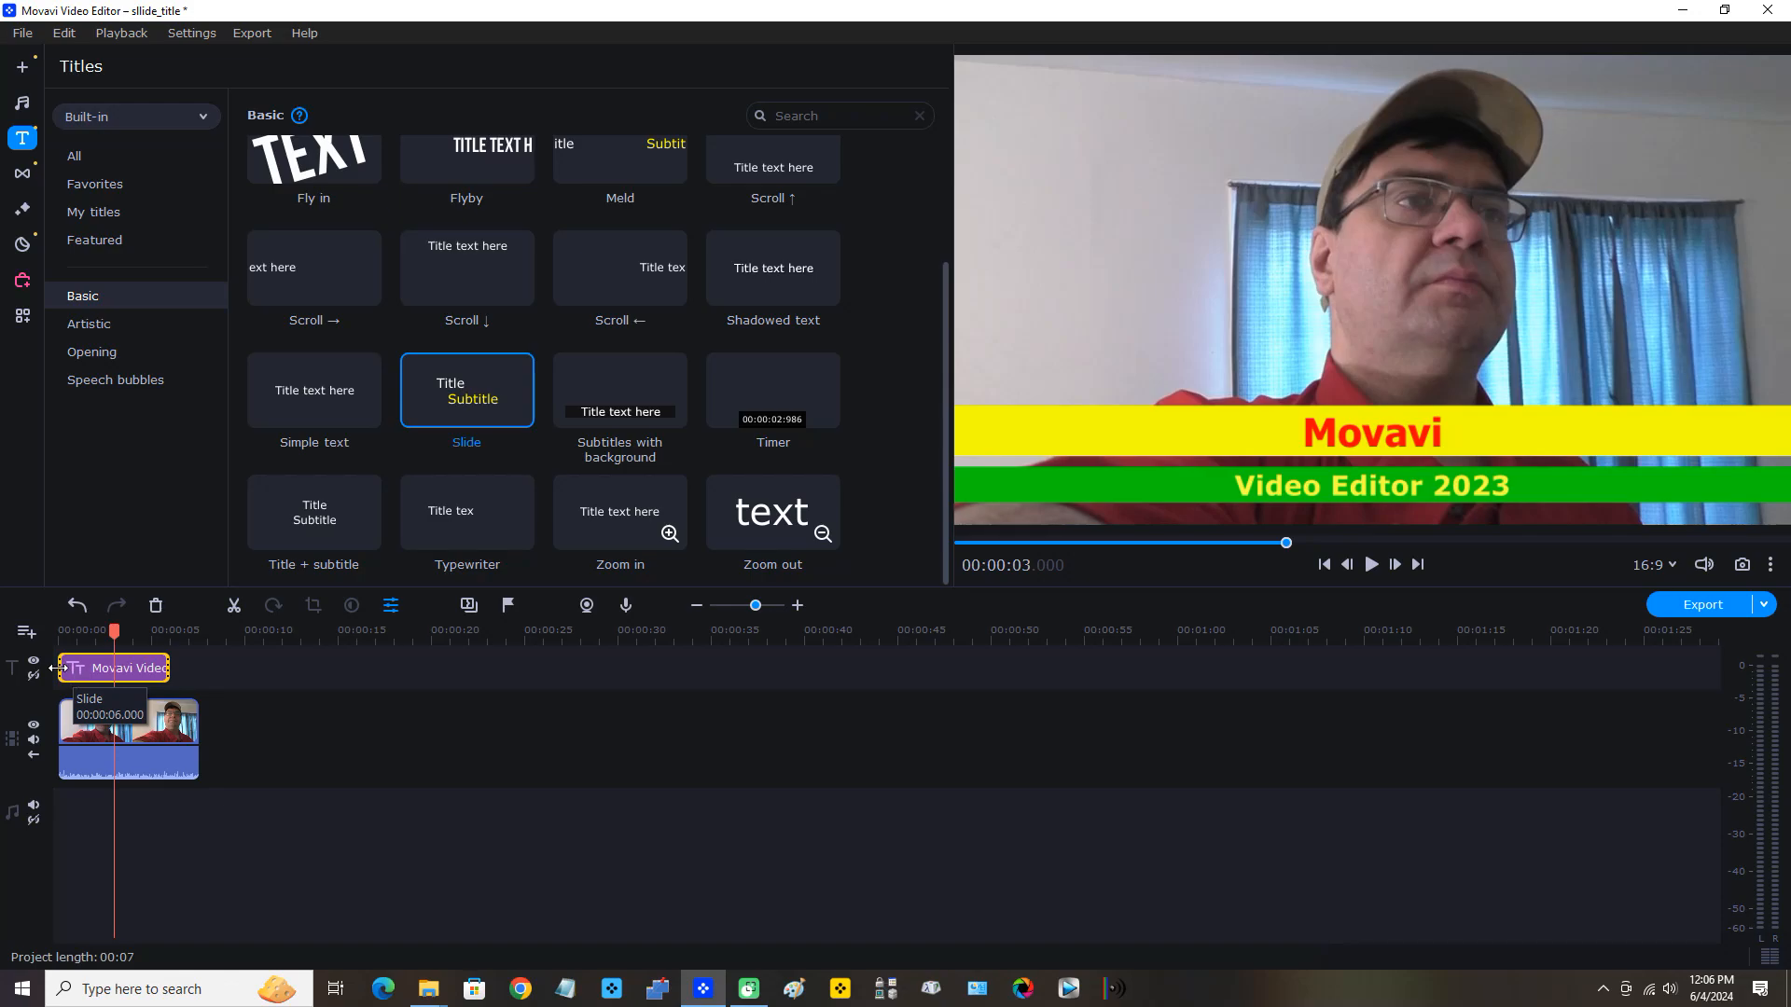
left_click_drag(58, 667, 36, 678)
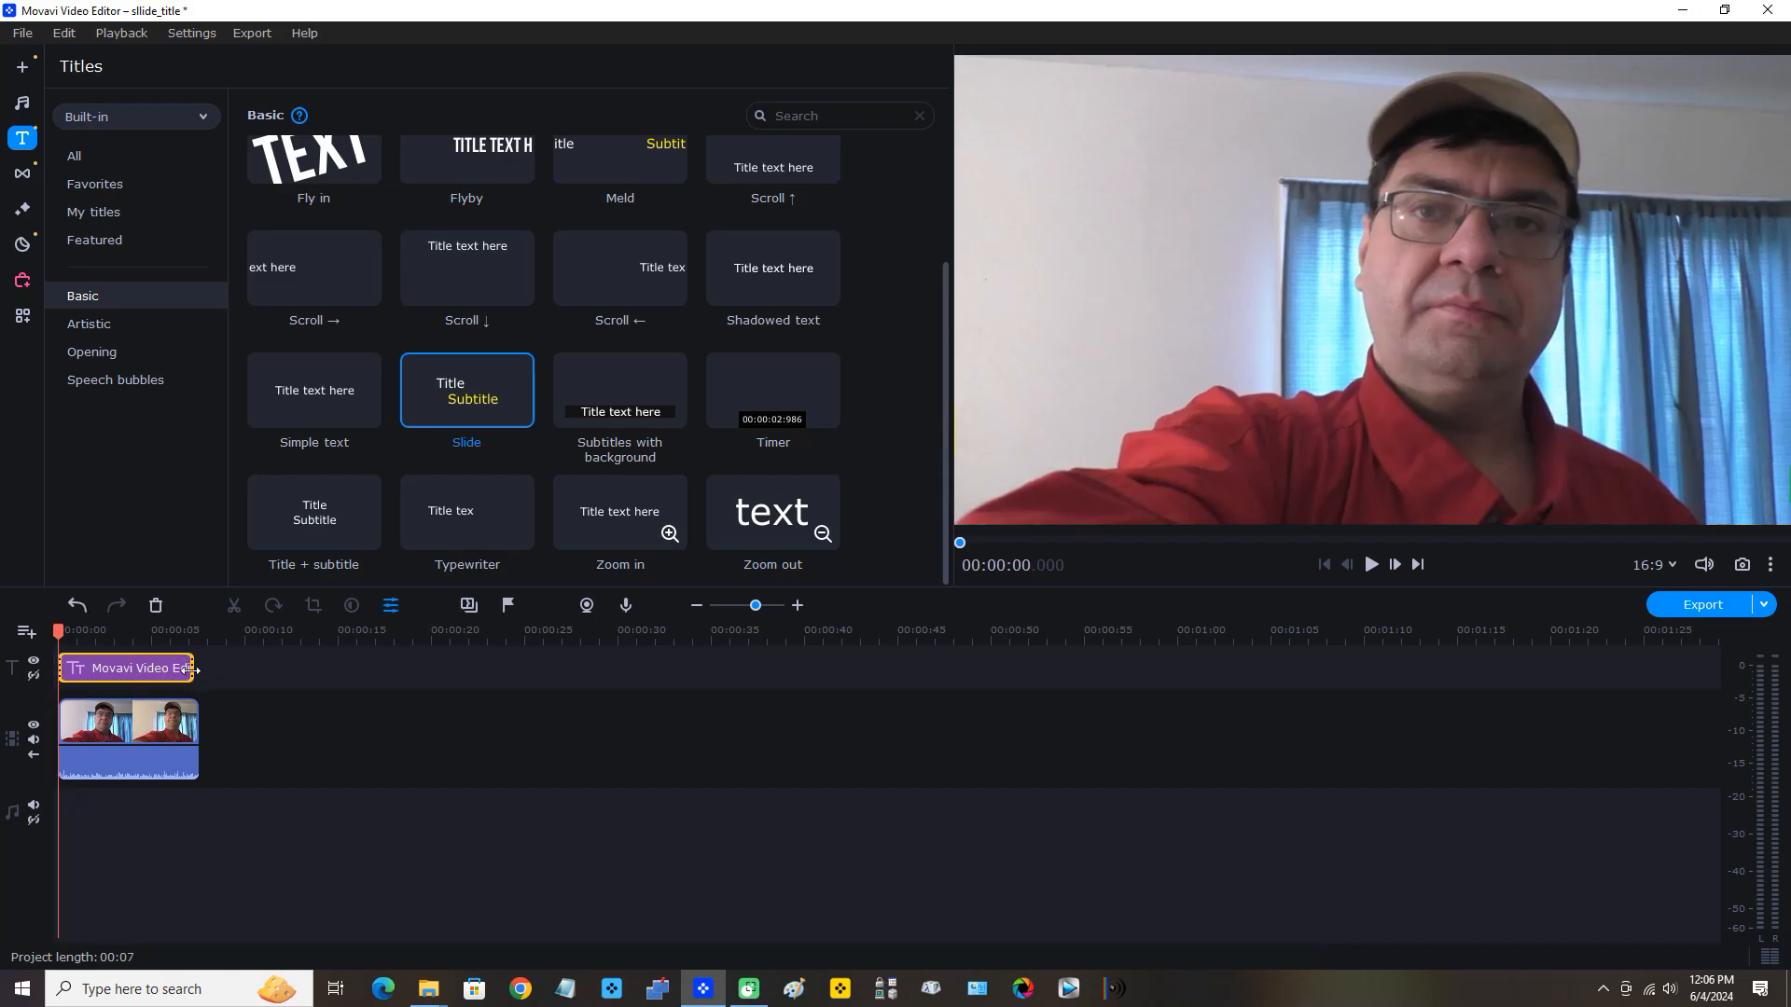
left_click_drag(191, 669, 199, 674)
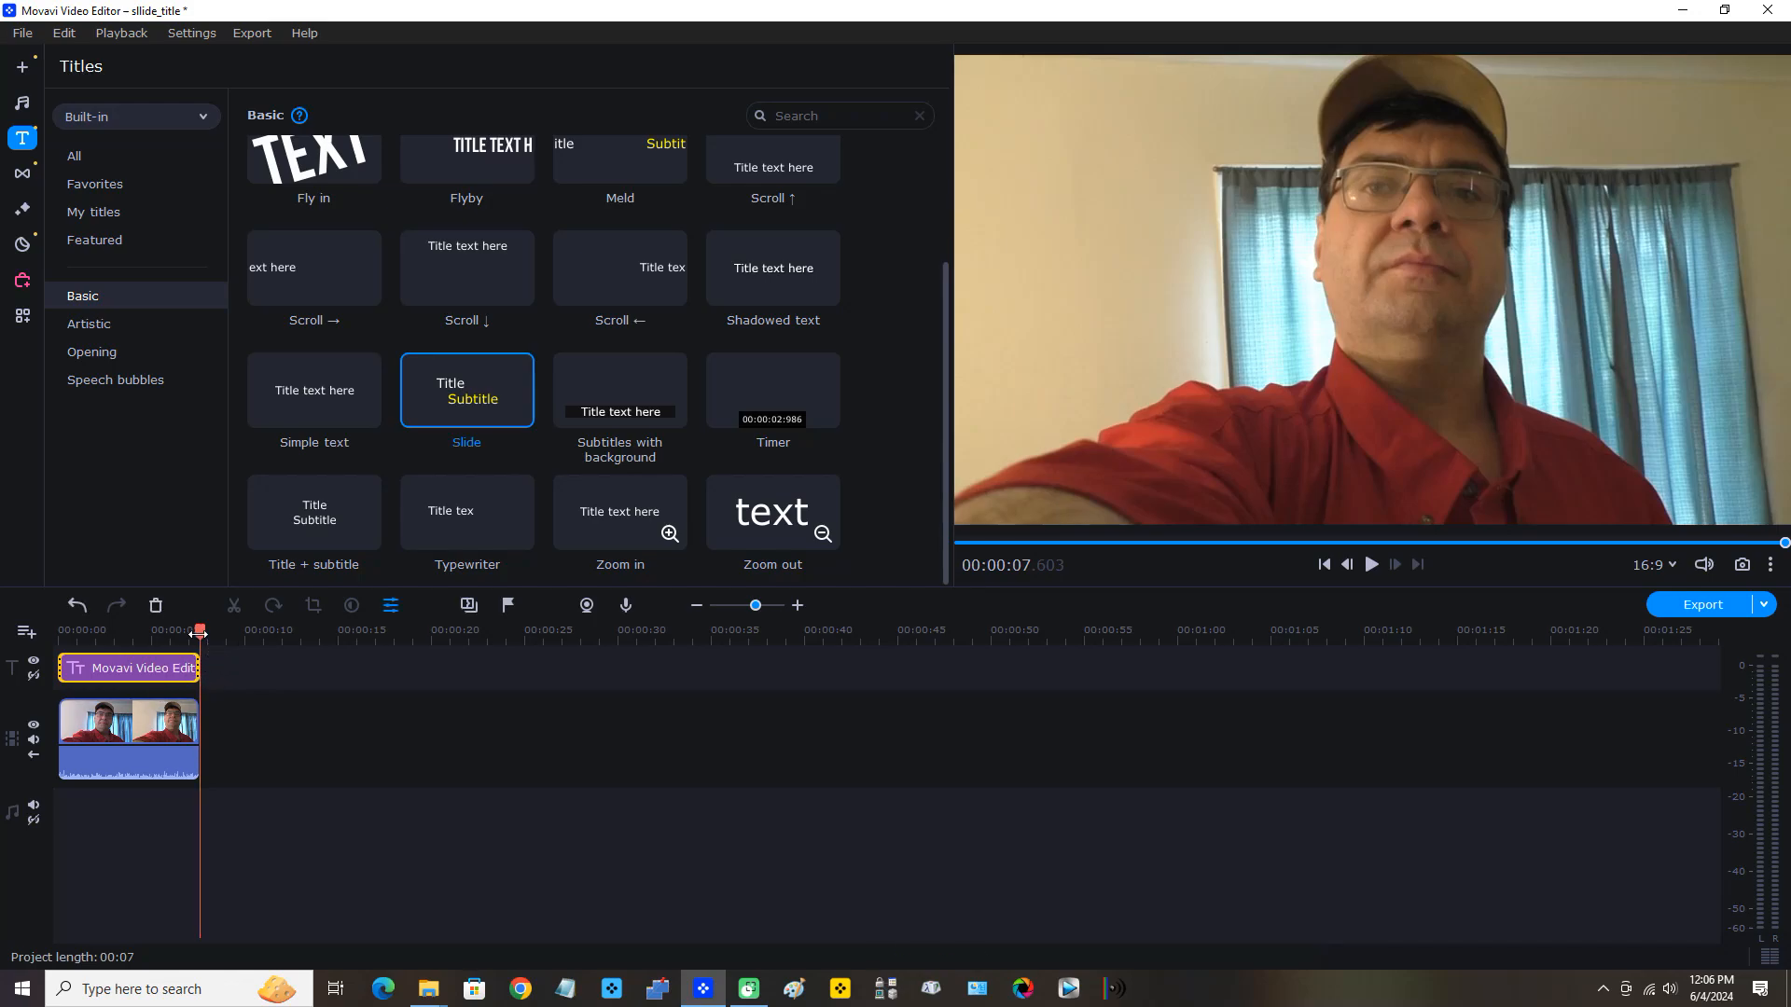
left_click_drag(199, 634, 51, 655)
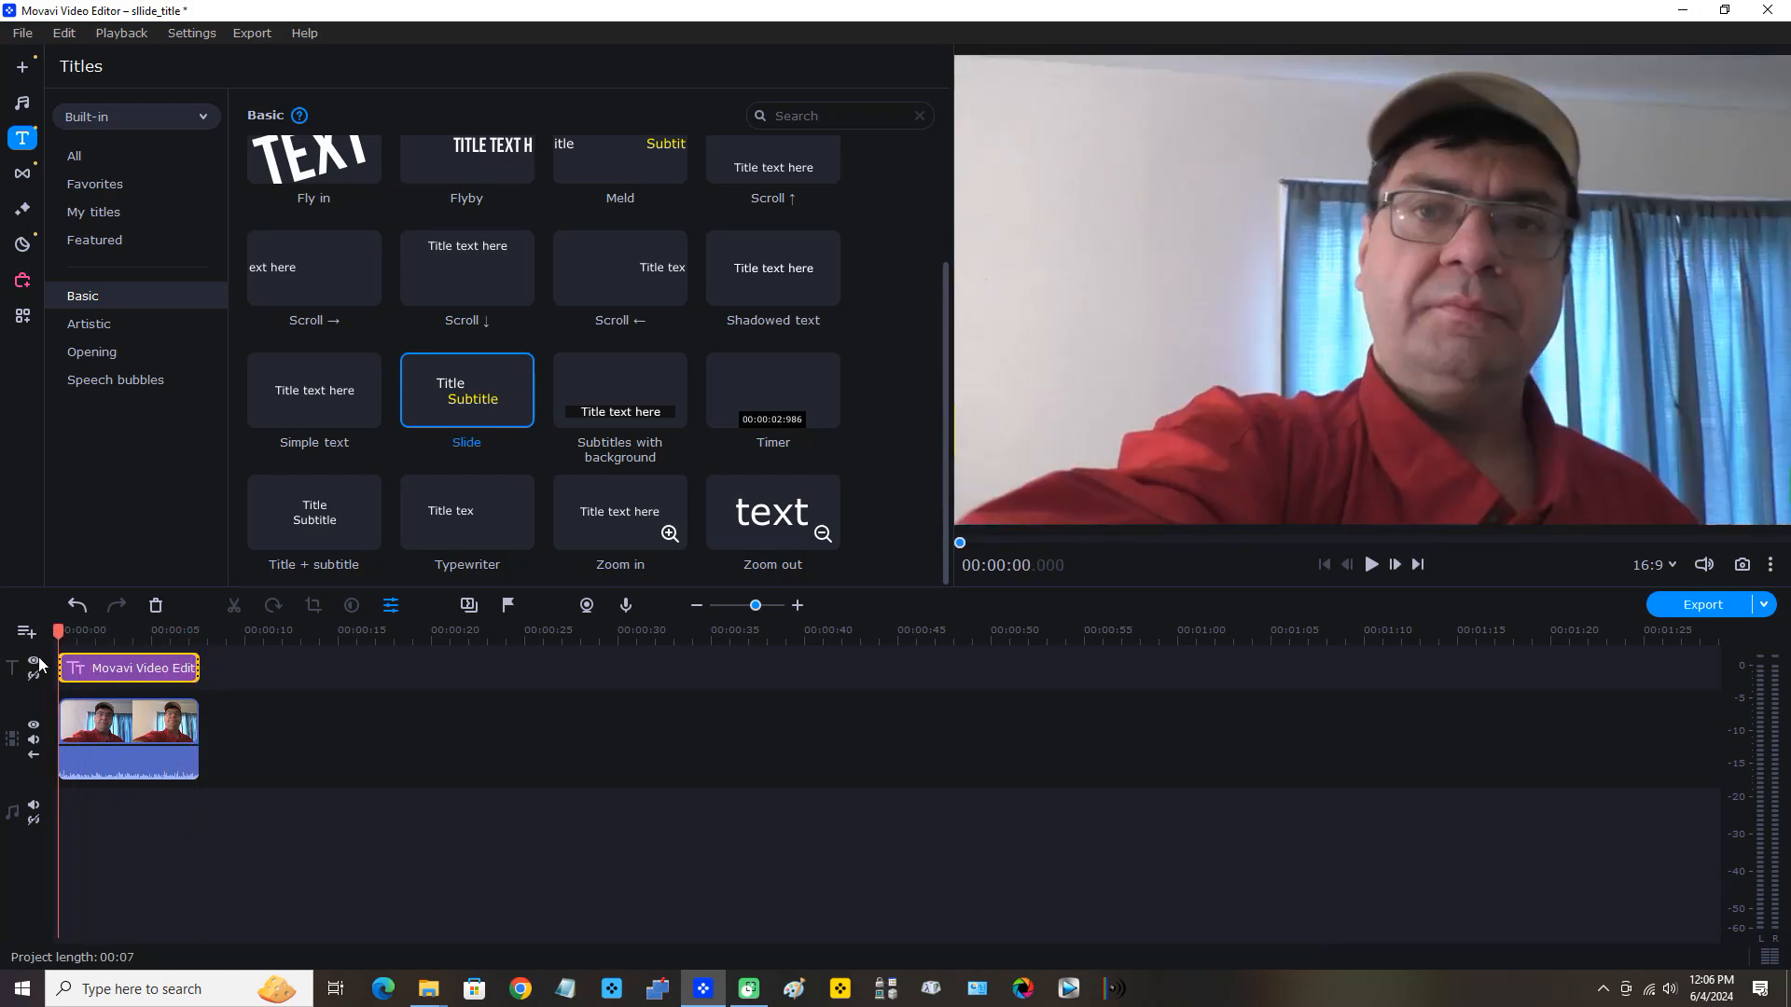
left_click(1375, 566)
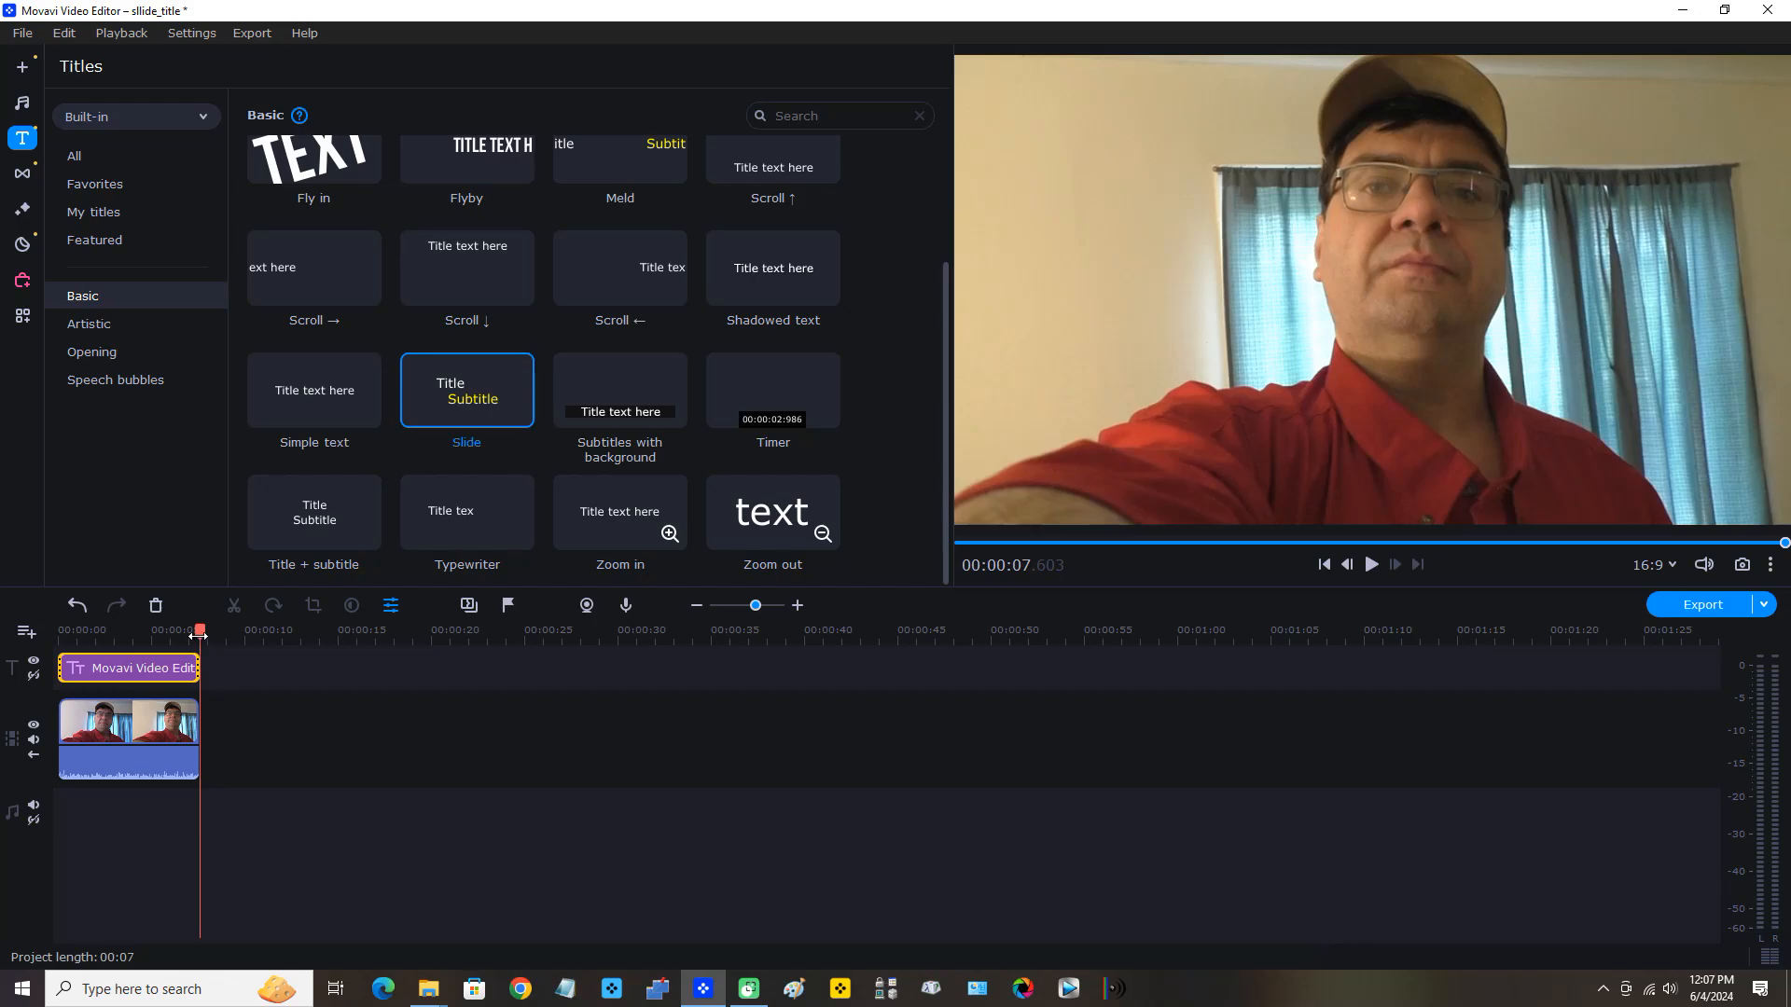
- Split the title clip at 00:00:03.900
left_click_drag(196, 635, 131, 641)
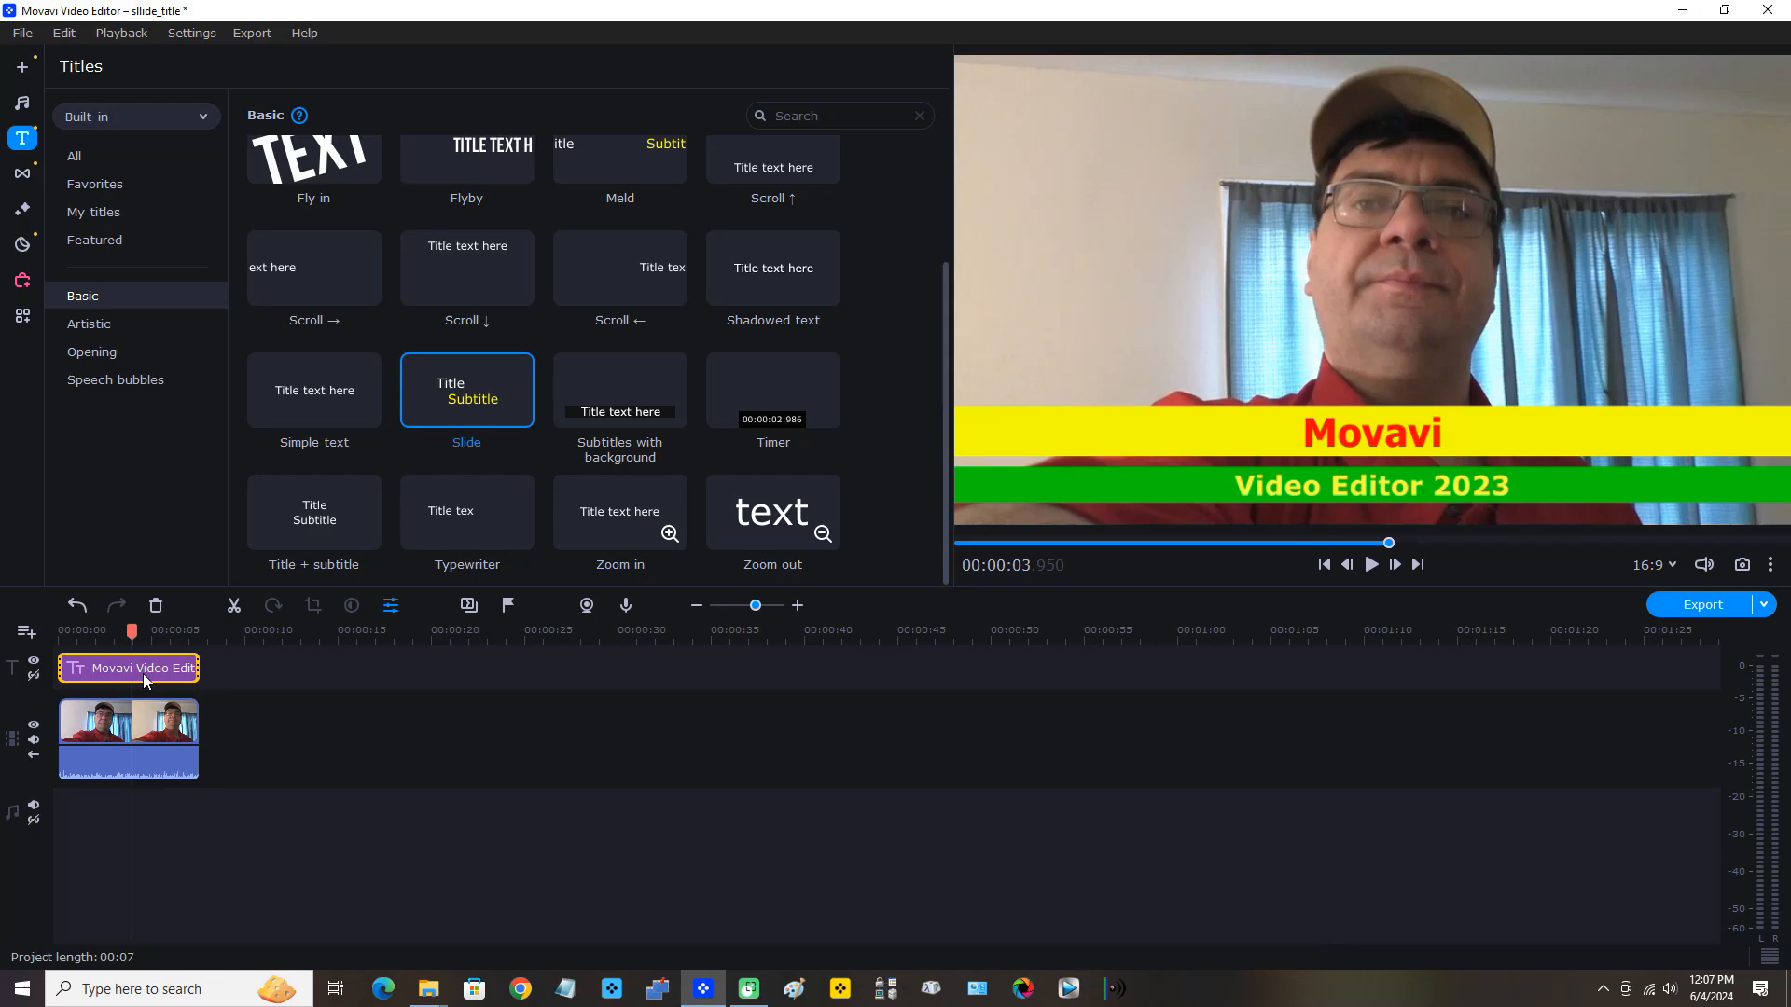
left_click(131, 670)
right_click(127, 663)
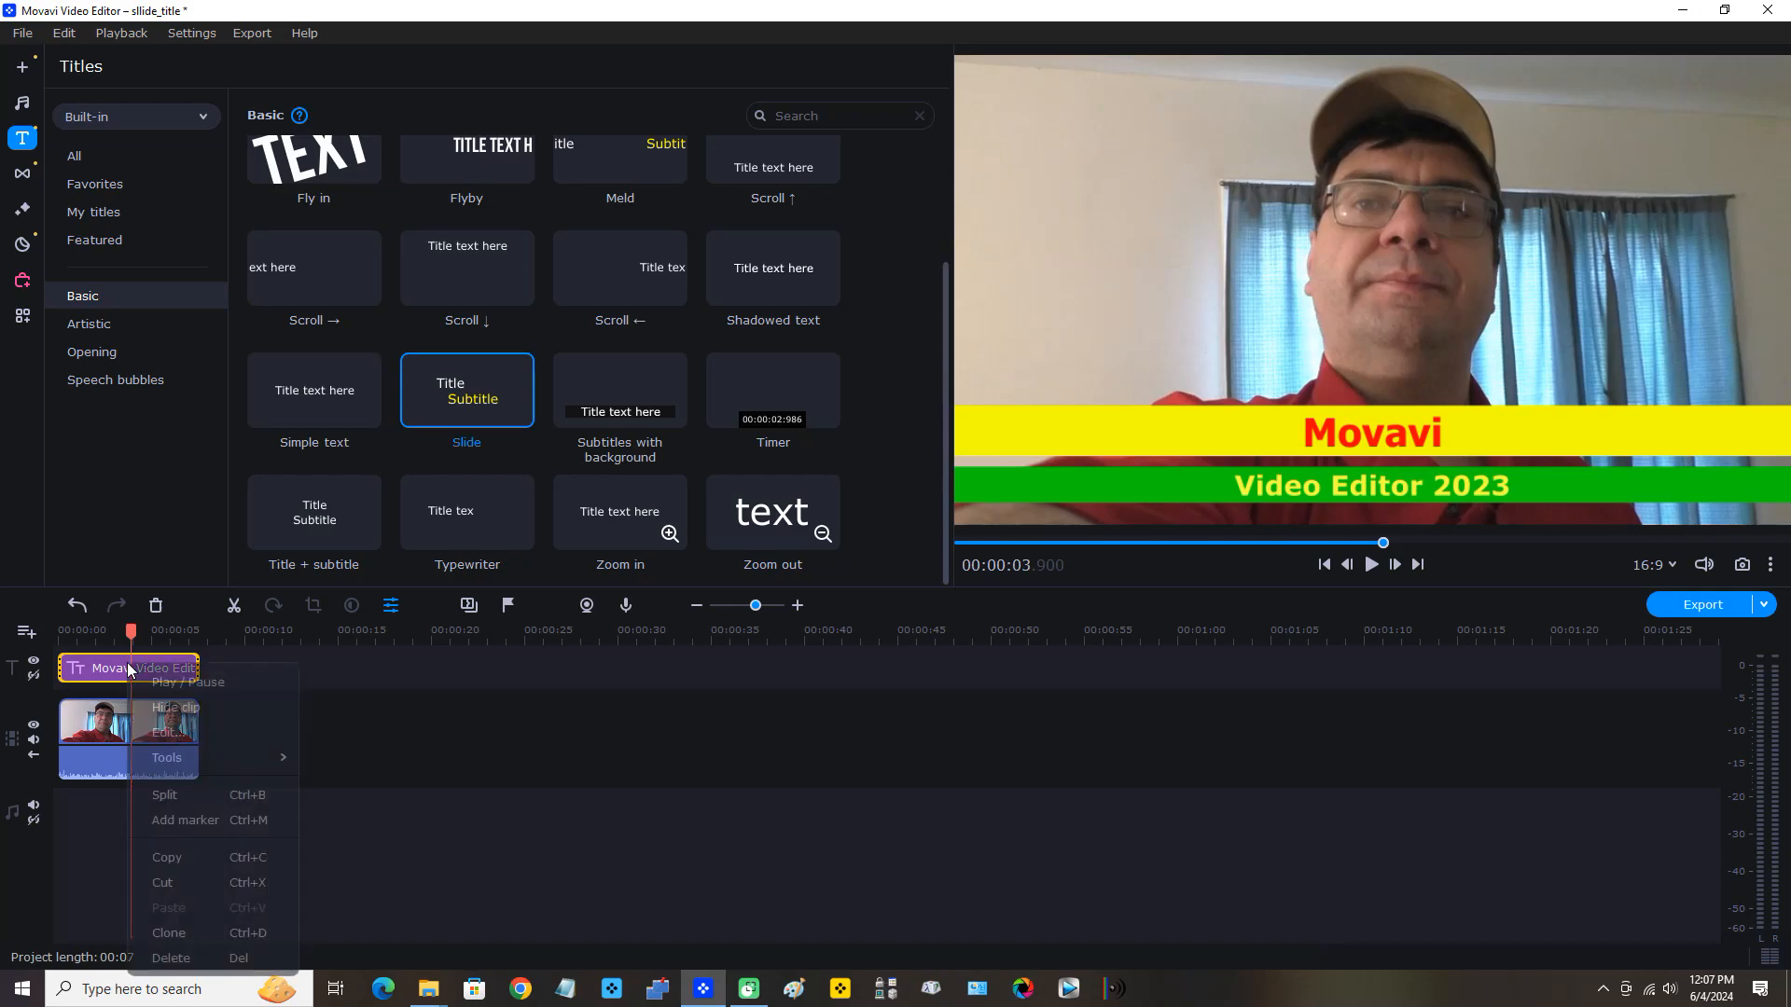
left_click(163, 795)
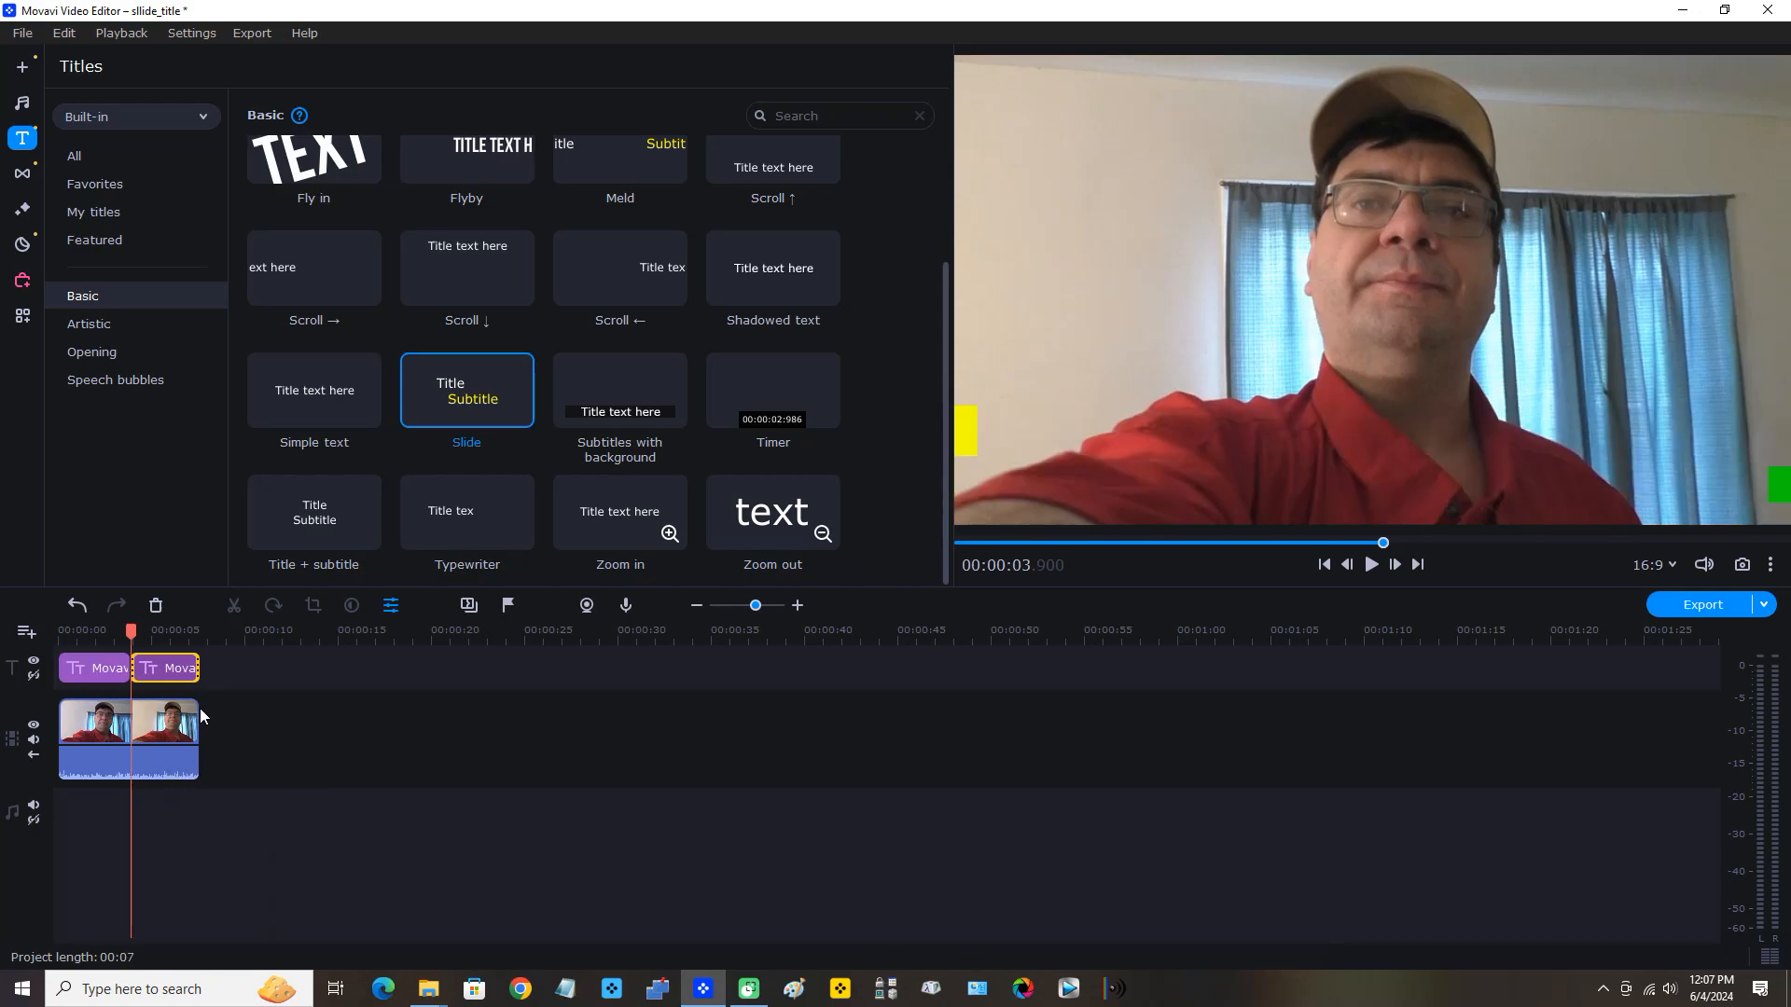
- Delete the first part of the split title clip and select the remaining part
left_click(103, 673)
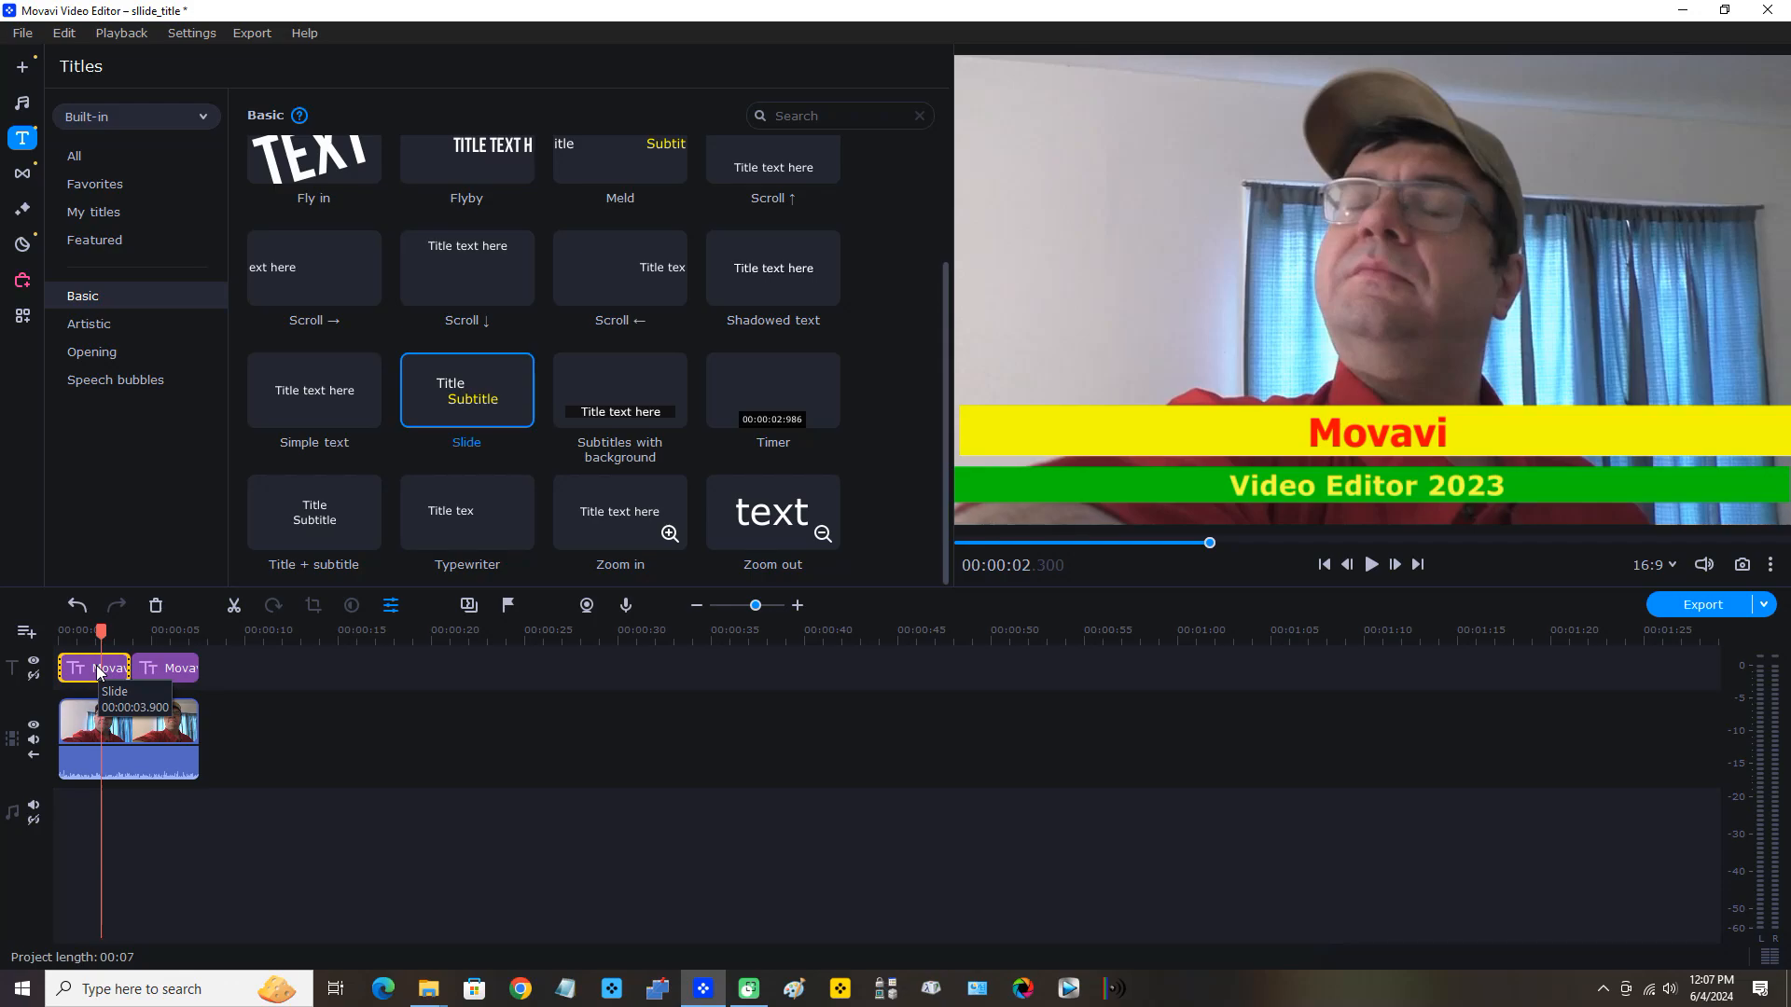
right_click(99, 672)
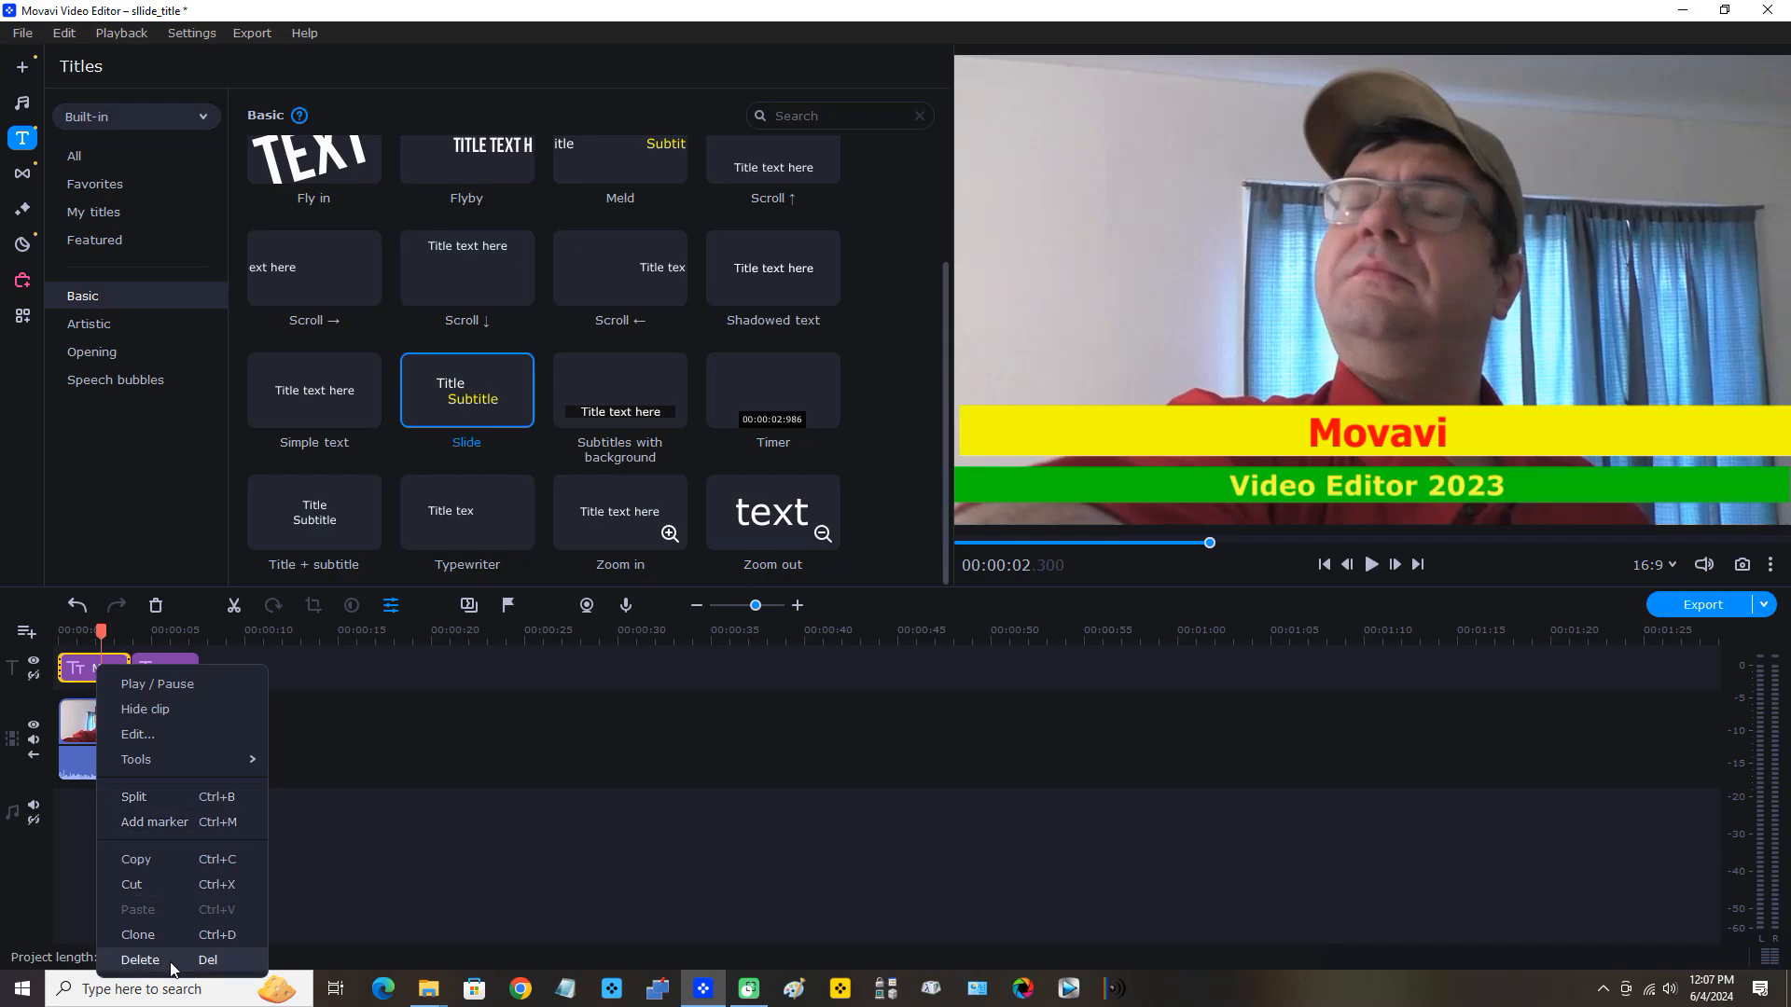
left_click(140, 960)
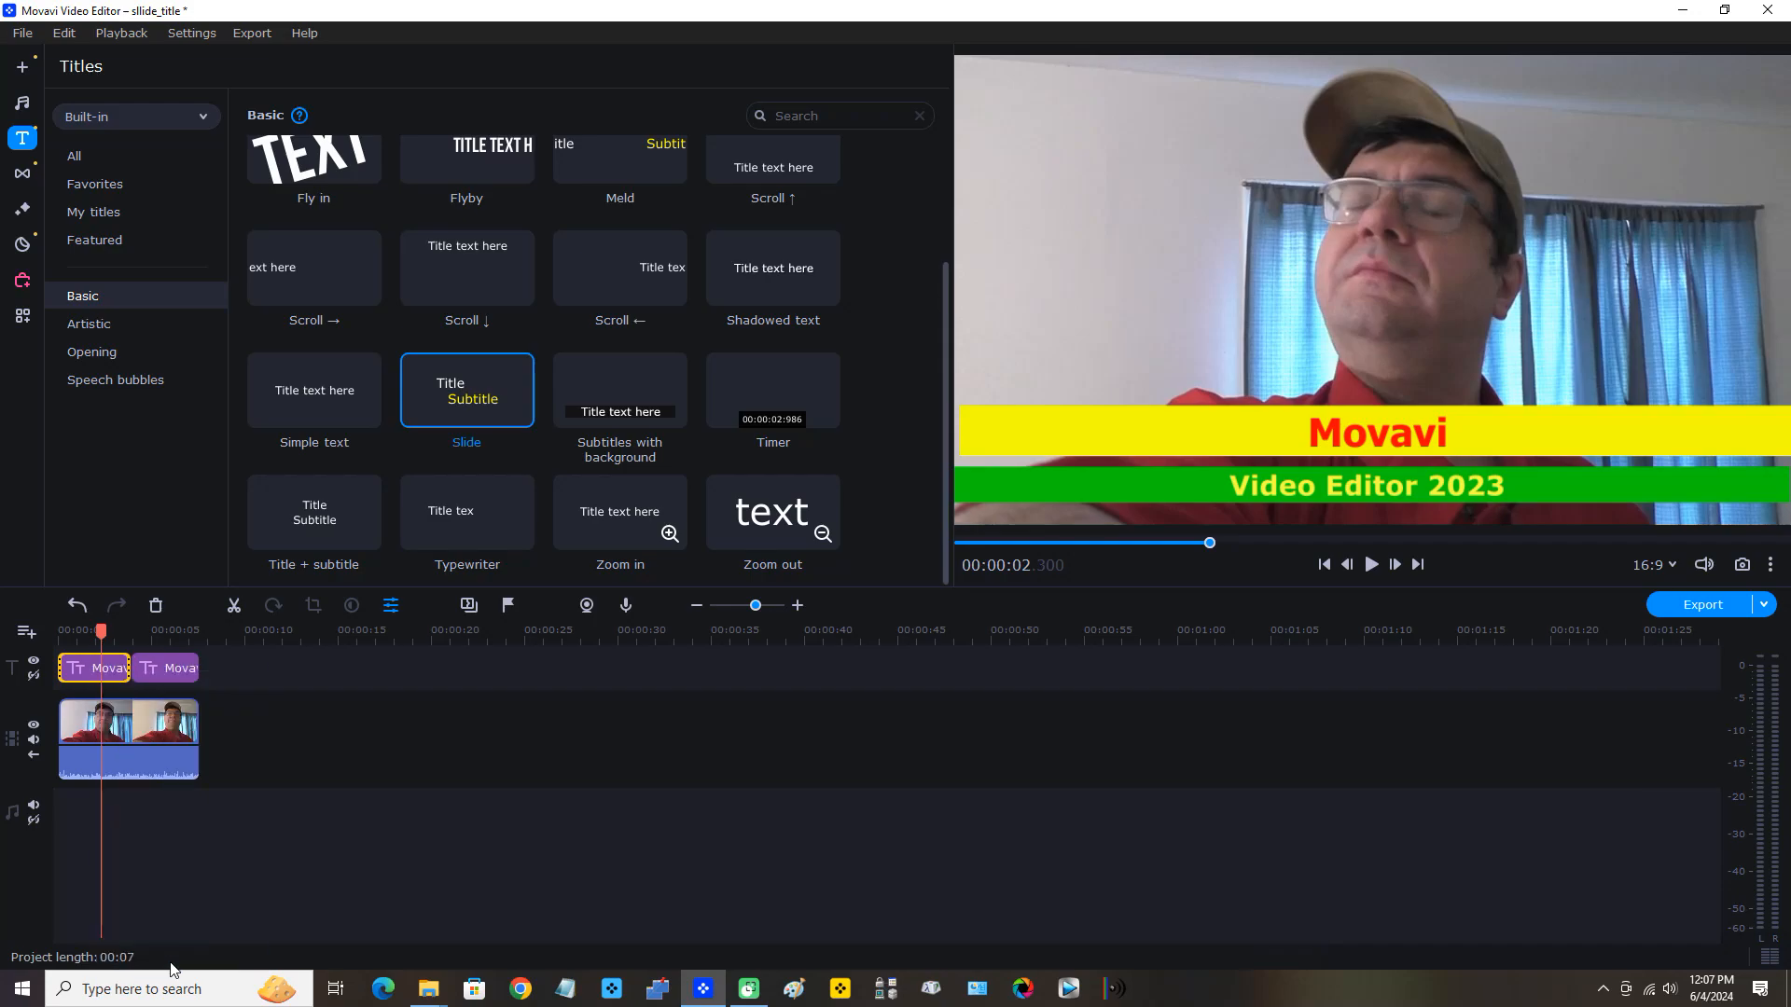
left_click(164, 668)
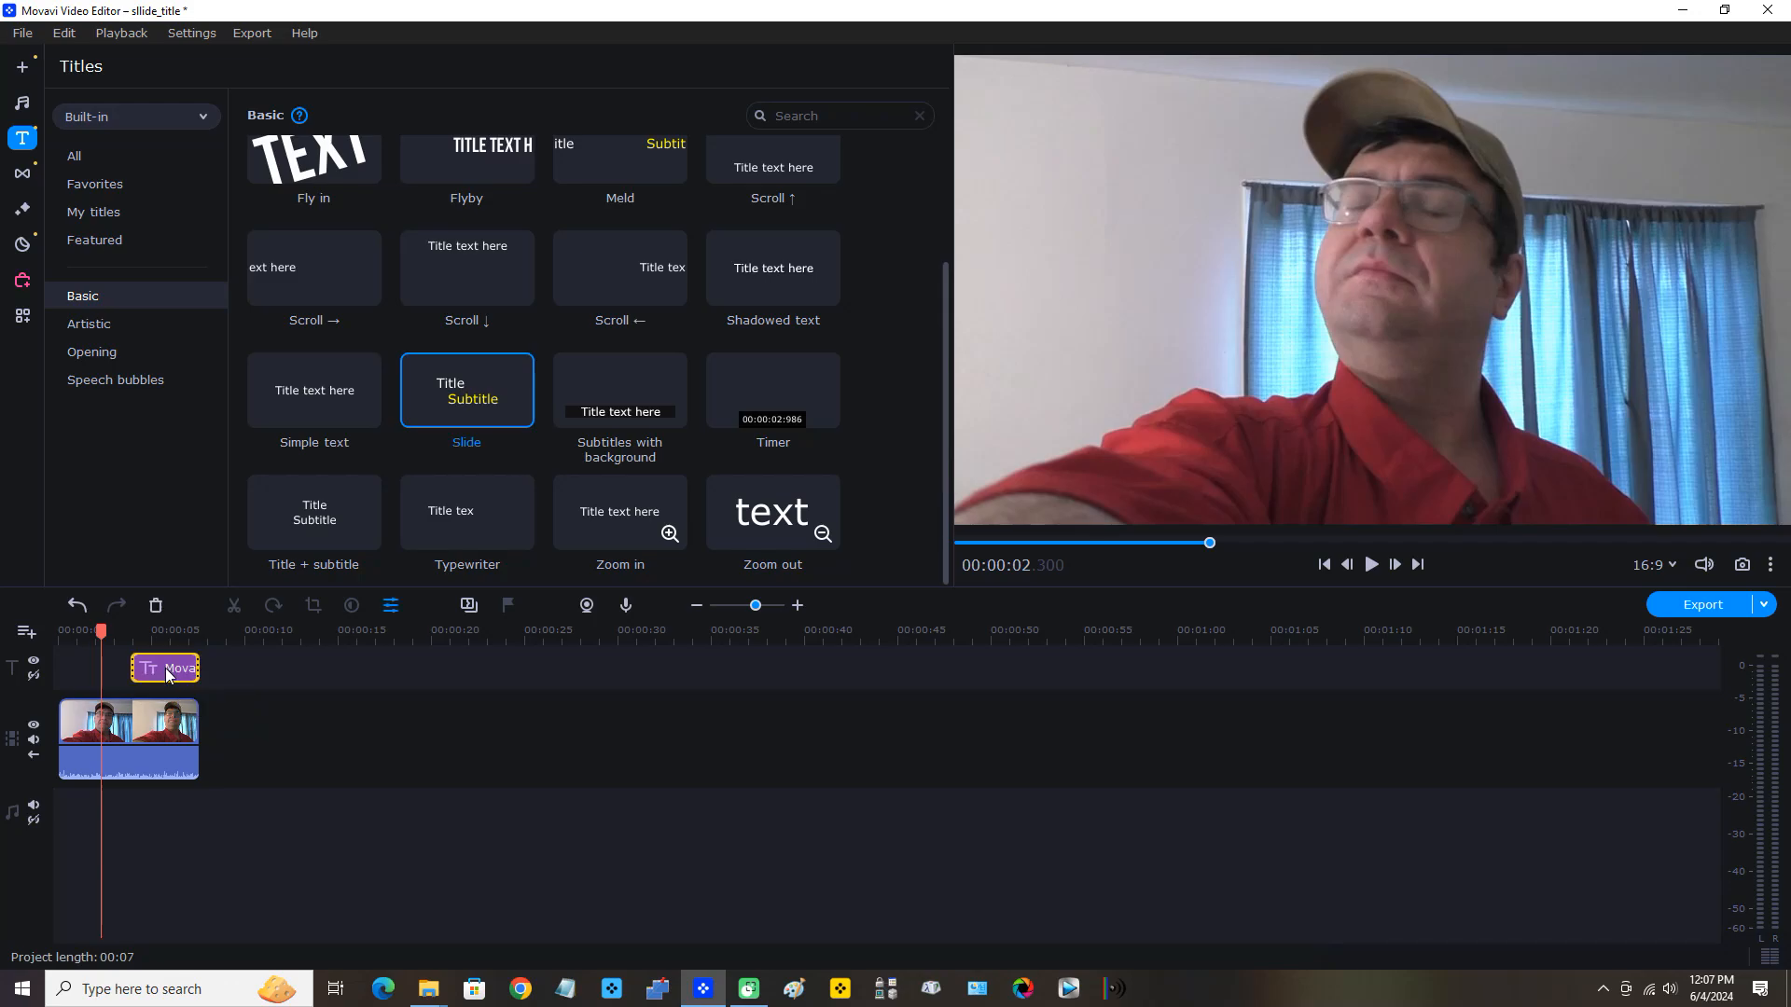
- Move the title clip earlier so it starts at about 00:00:01.750 over the video clip, and play the project from the start
left_click_drag(159, 669, 152, 670)
left_click_drag(151, 670, 125, 673)
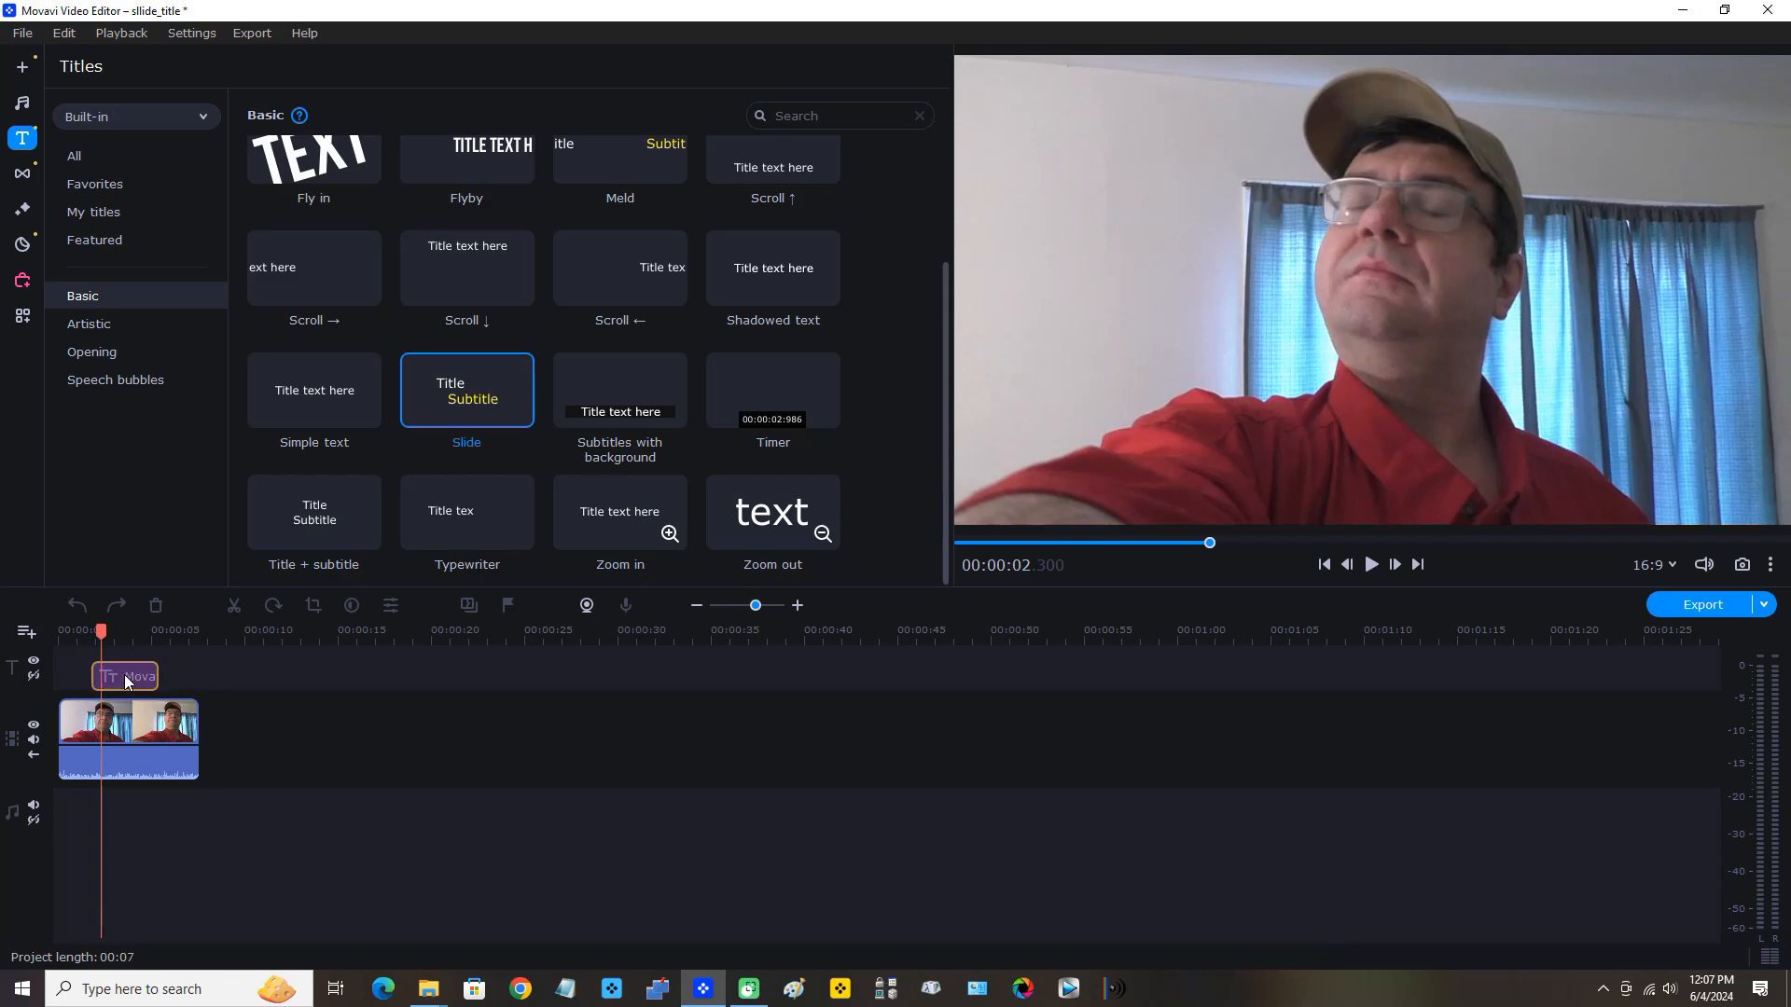
left_click_drag(125, 680, 125, 681)
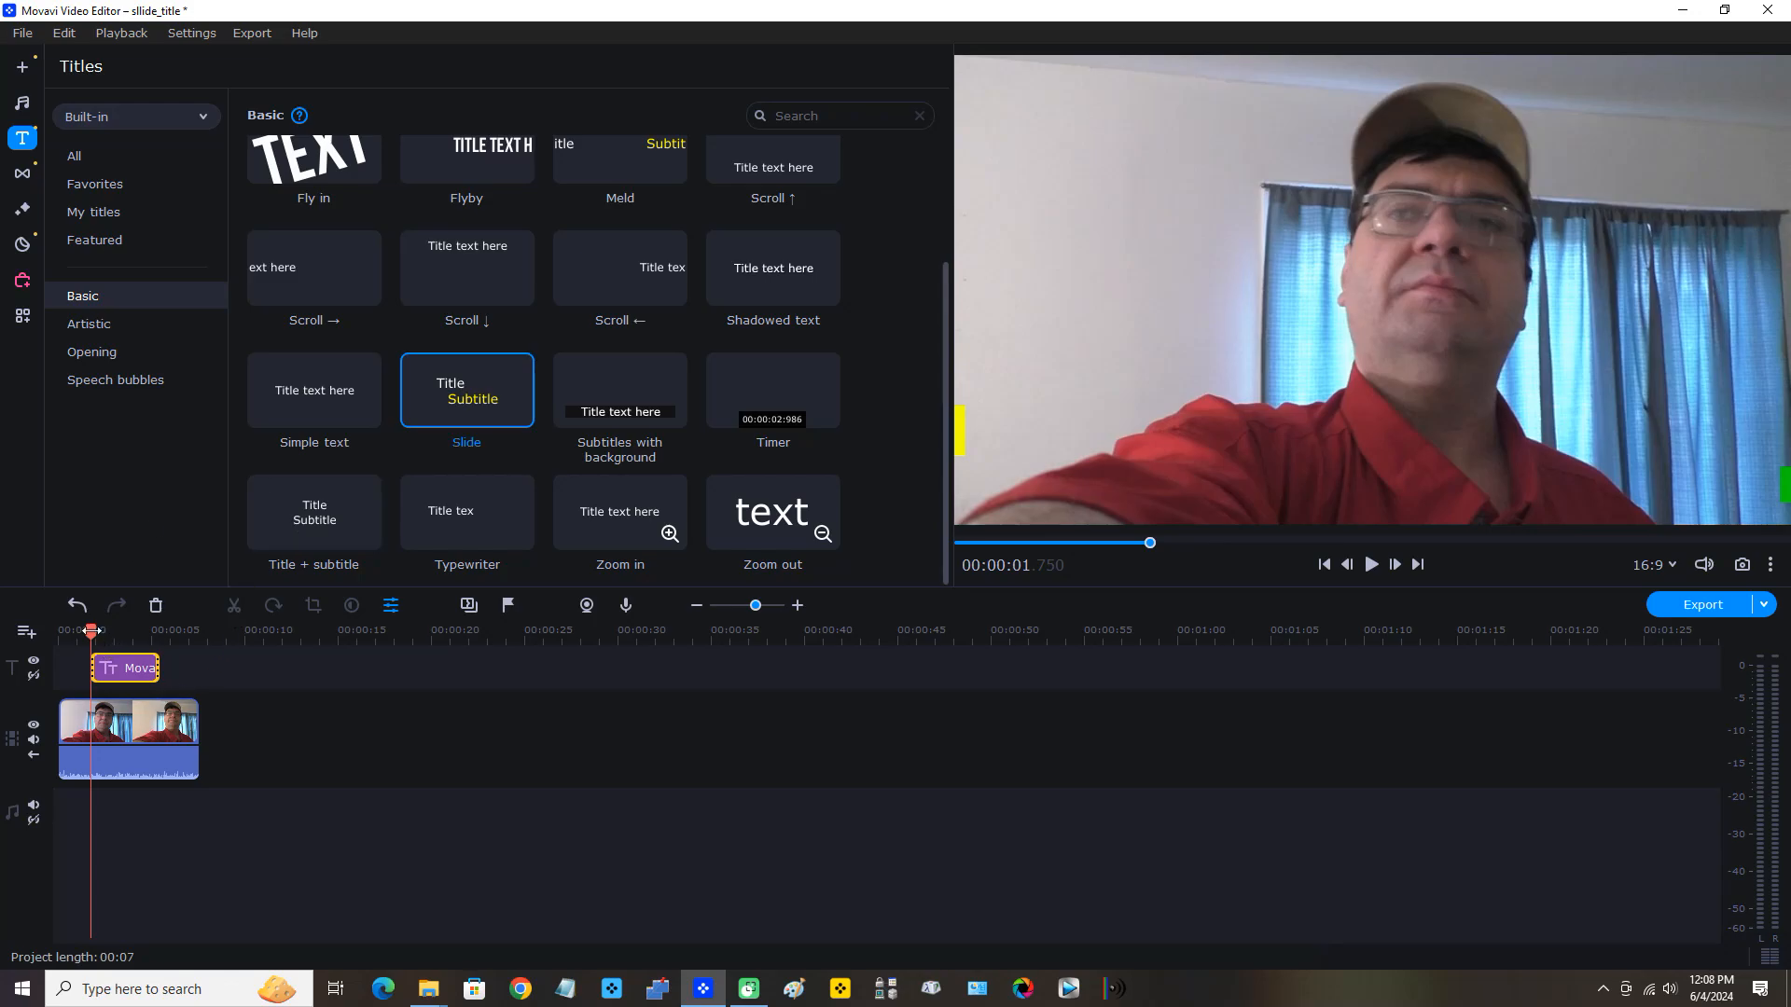
left_click_drag(91, 632, 40, 633)
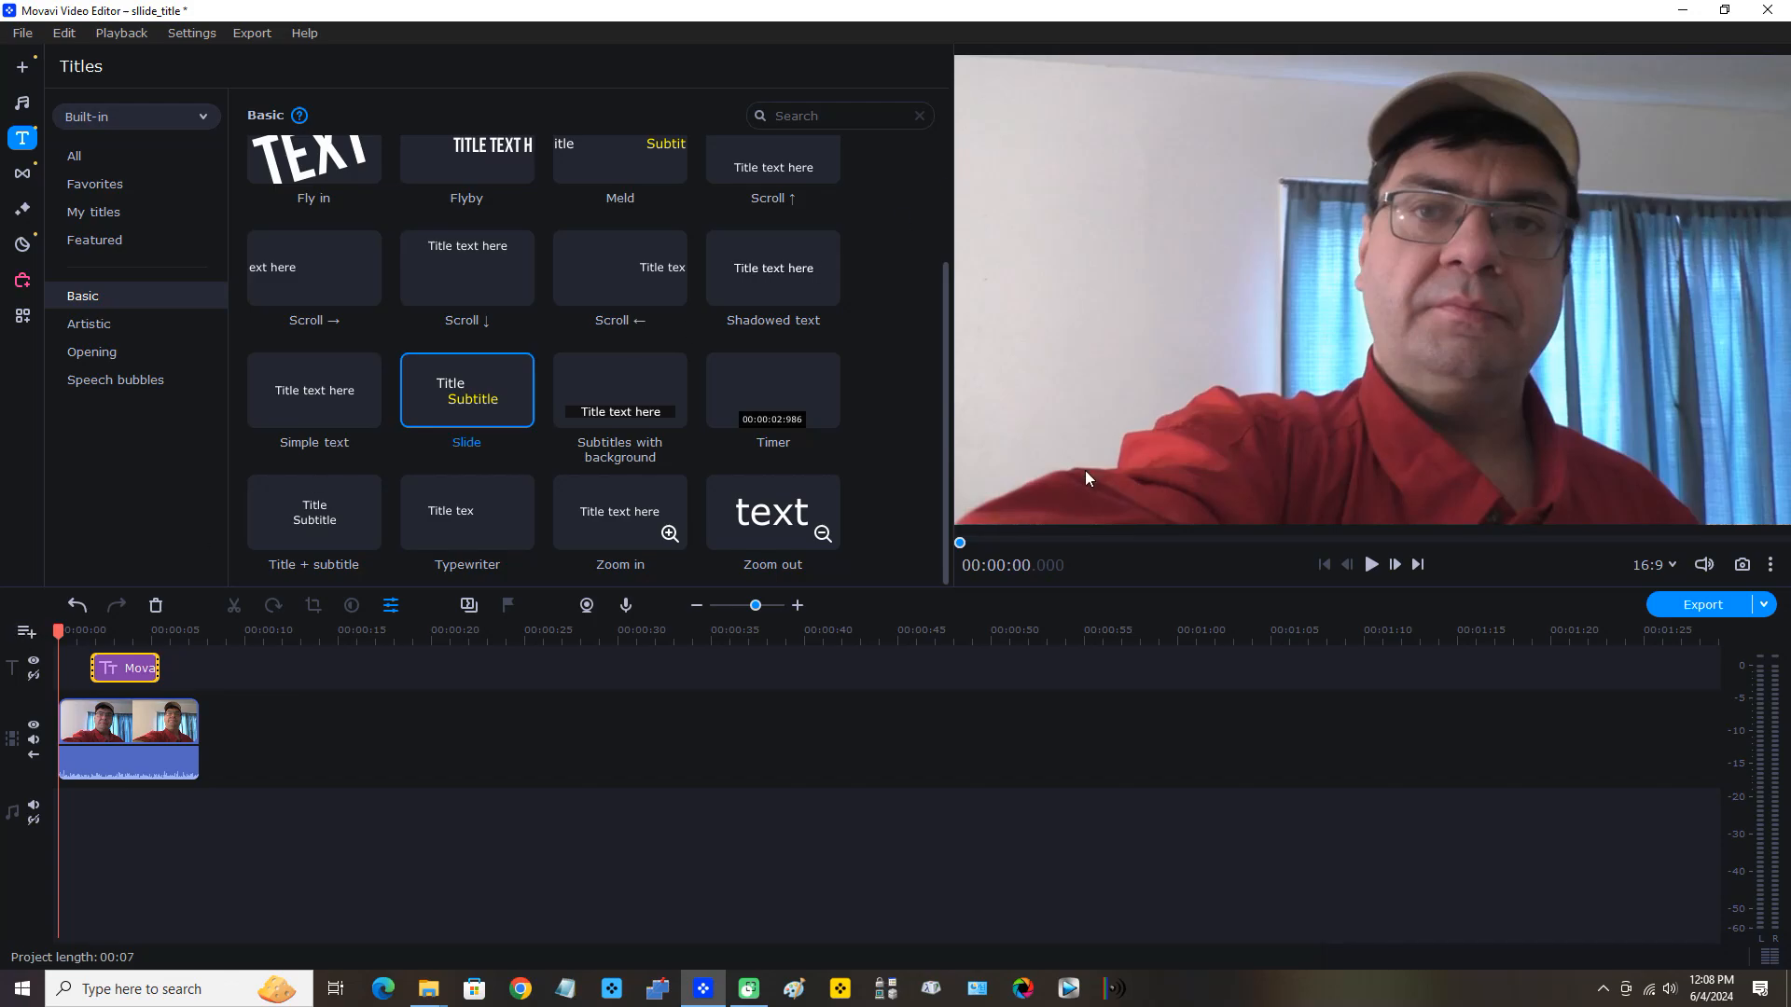
left_click(1371, 564)
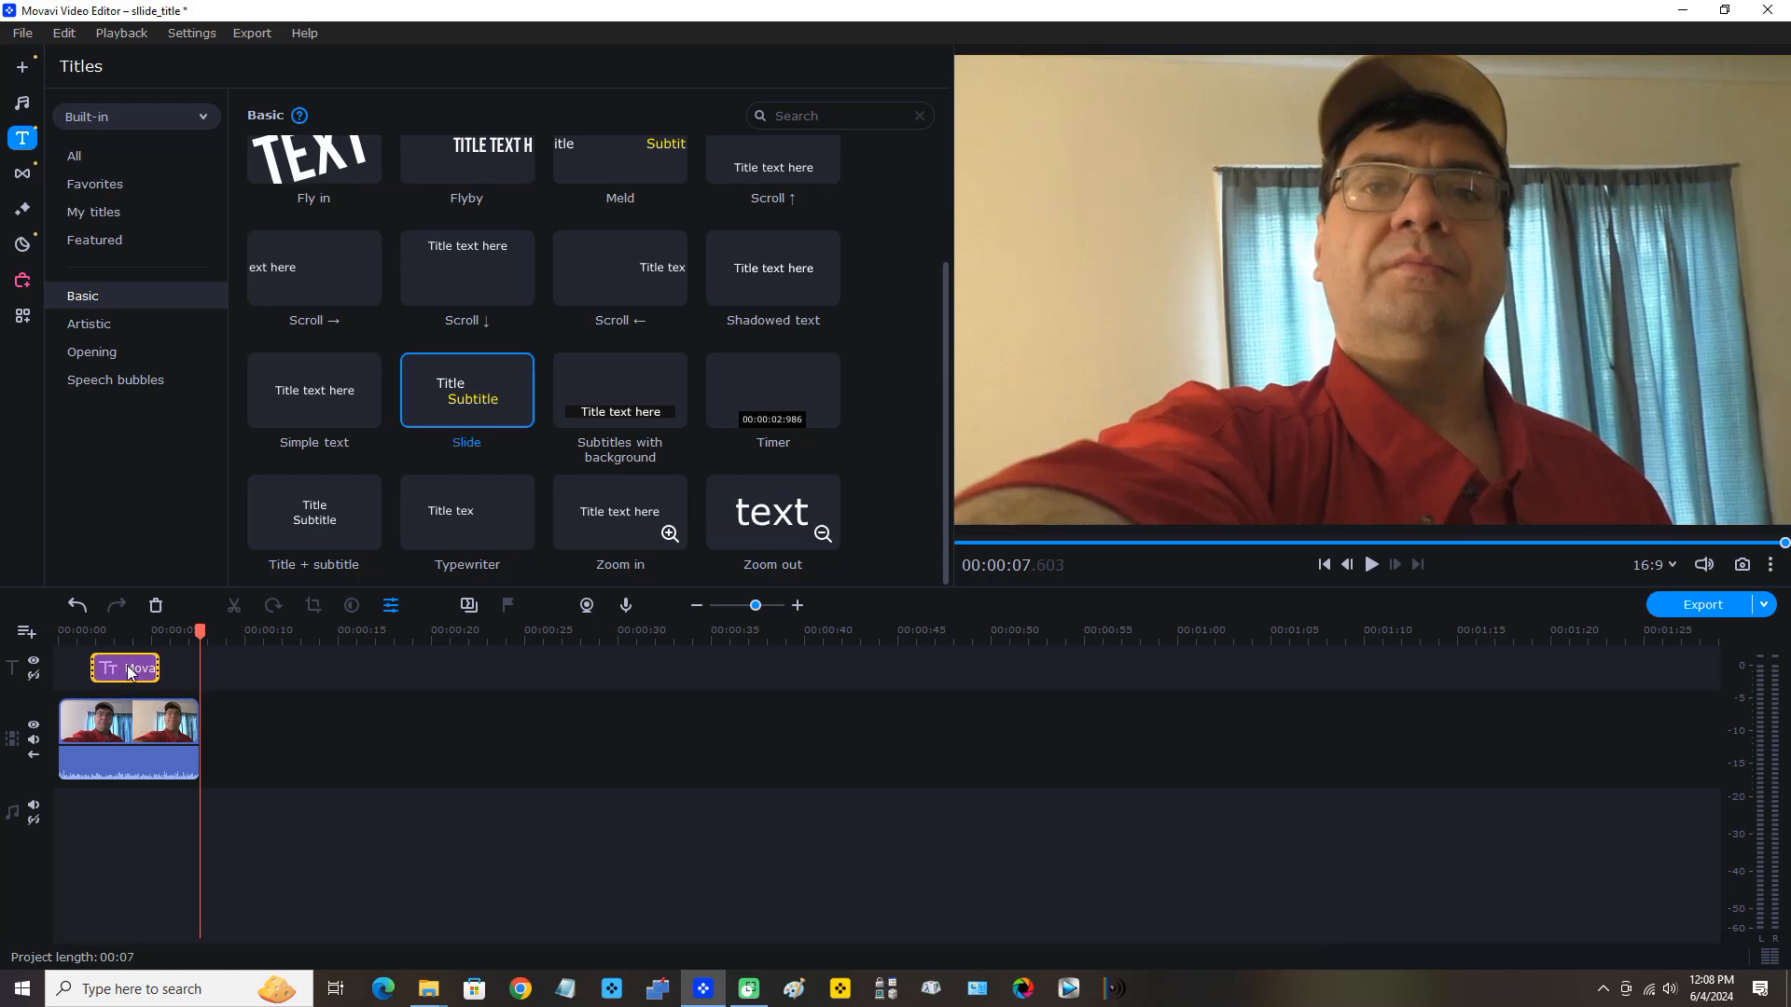
- Place the title clip at the timeline's start and, with the video track's magnetic mode off, shift the video clip to the title's end at 00:00:03.703
left_click_drag(127, 670, 98, 672)
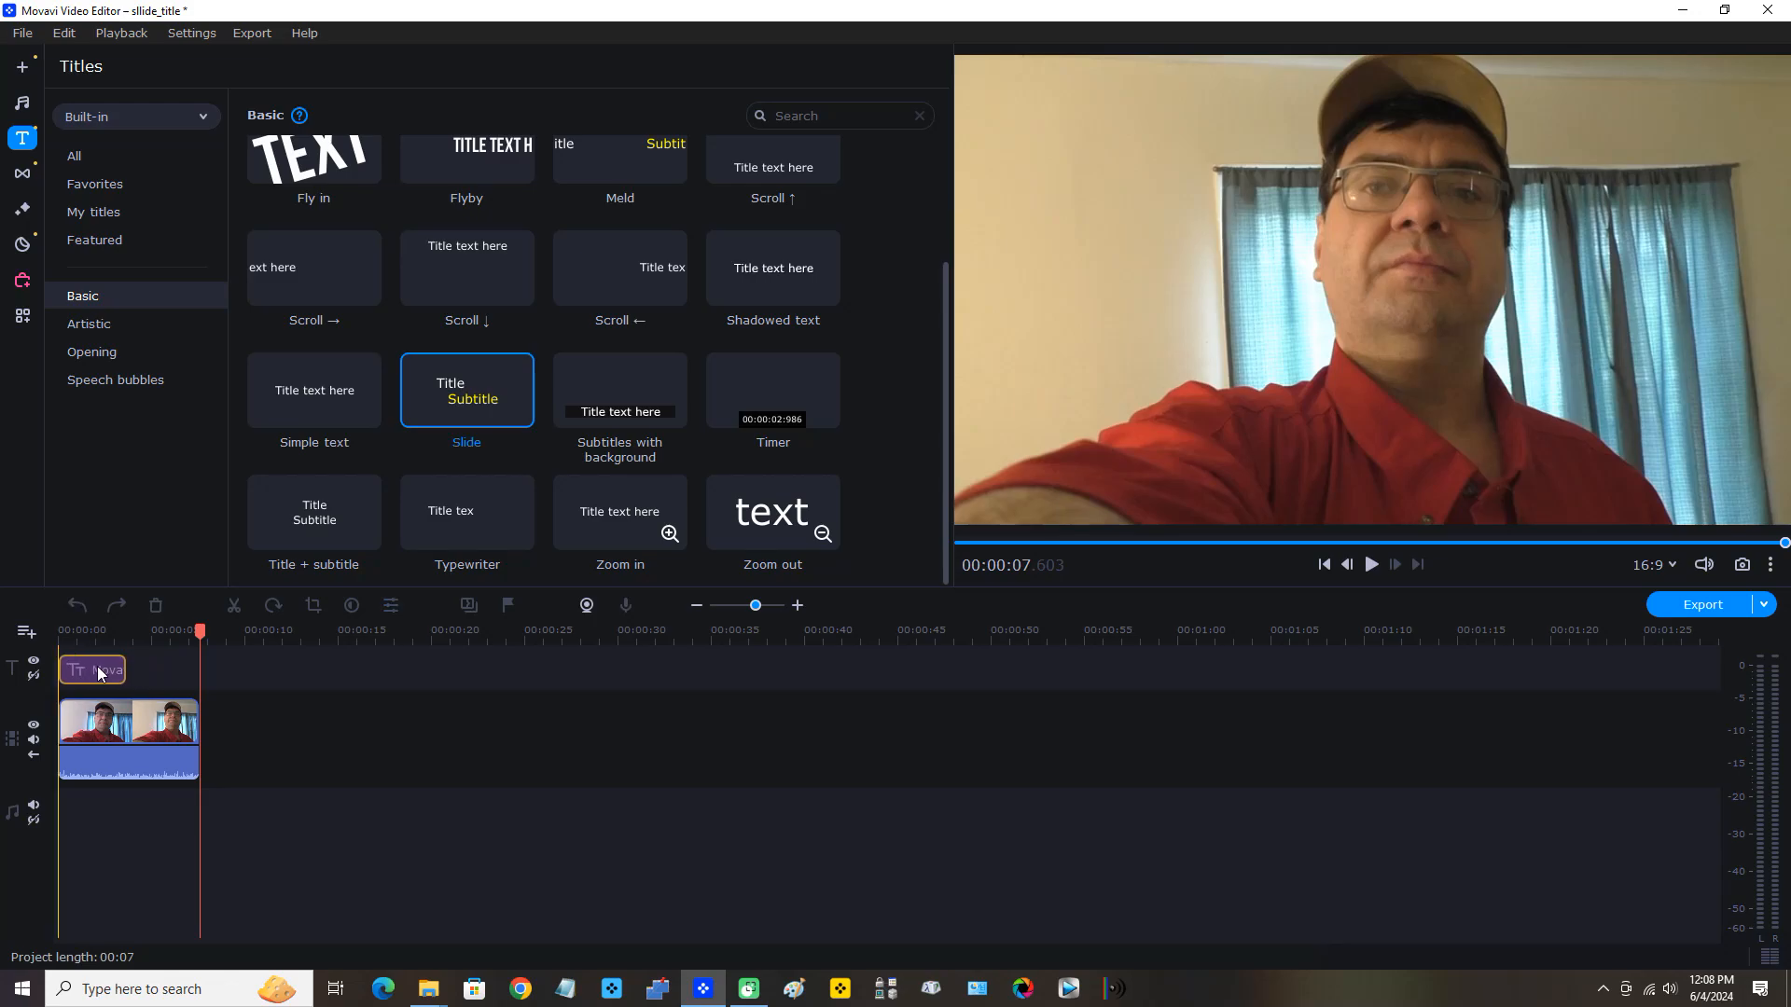
left_click_drag(98, 666, 98, 665)
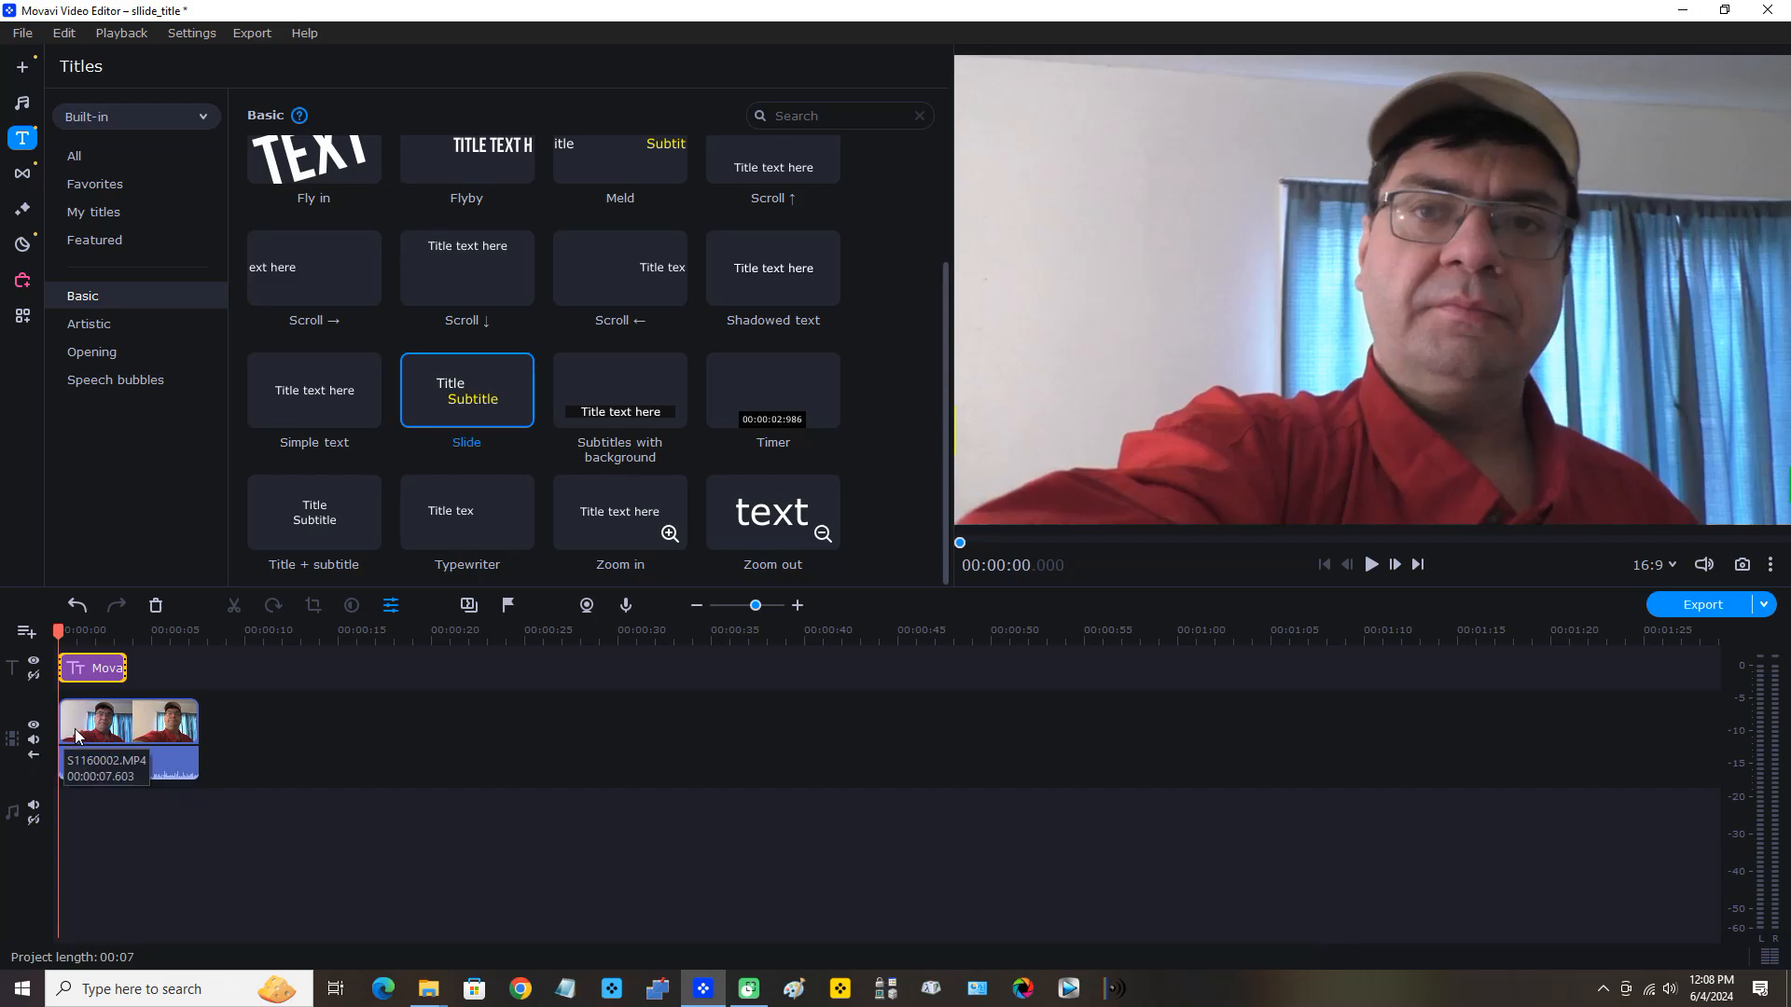
left_click_drag(76, 735, 145, 726)
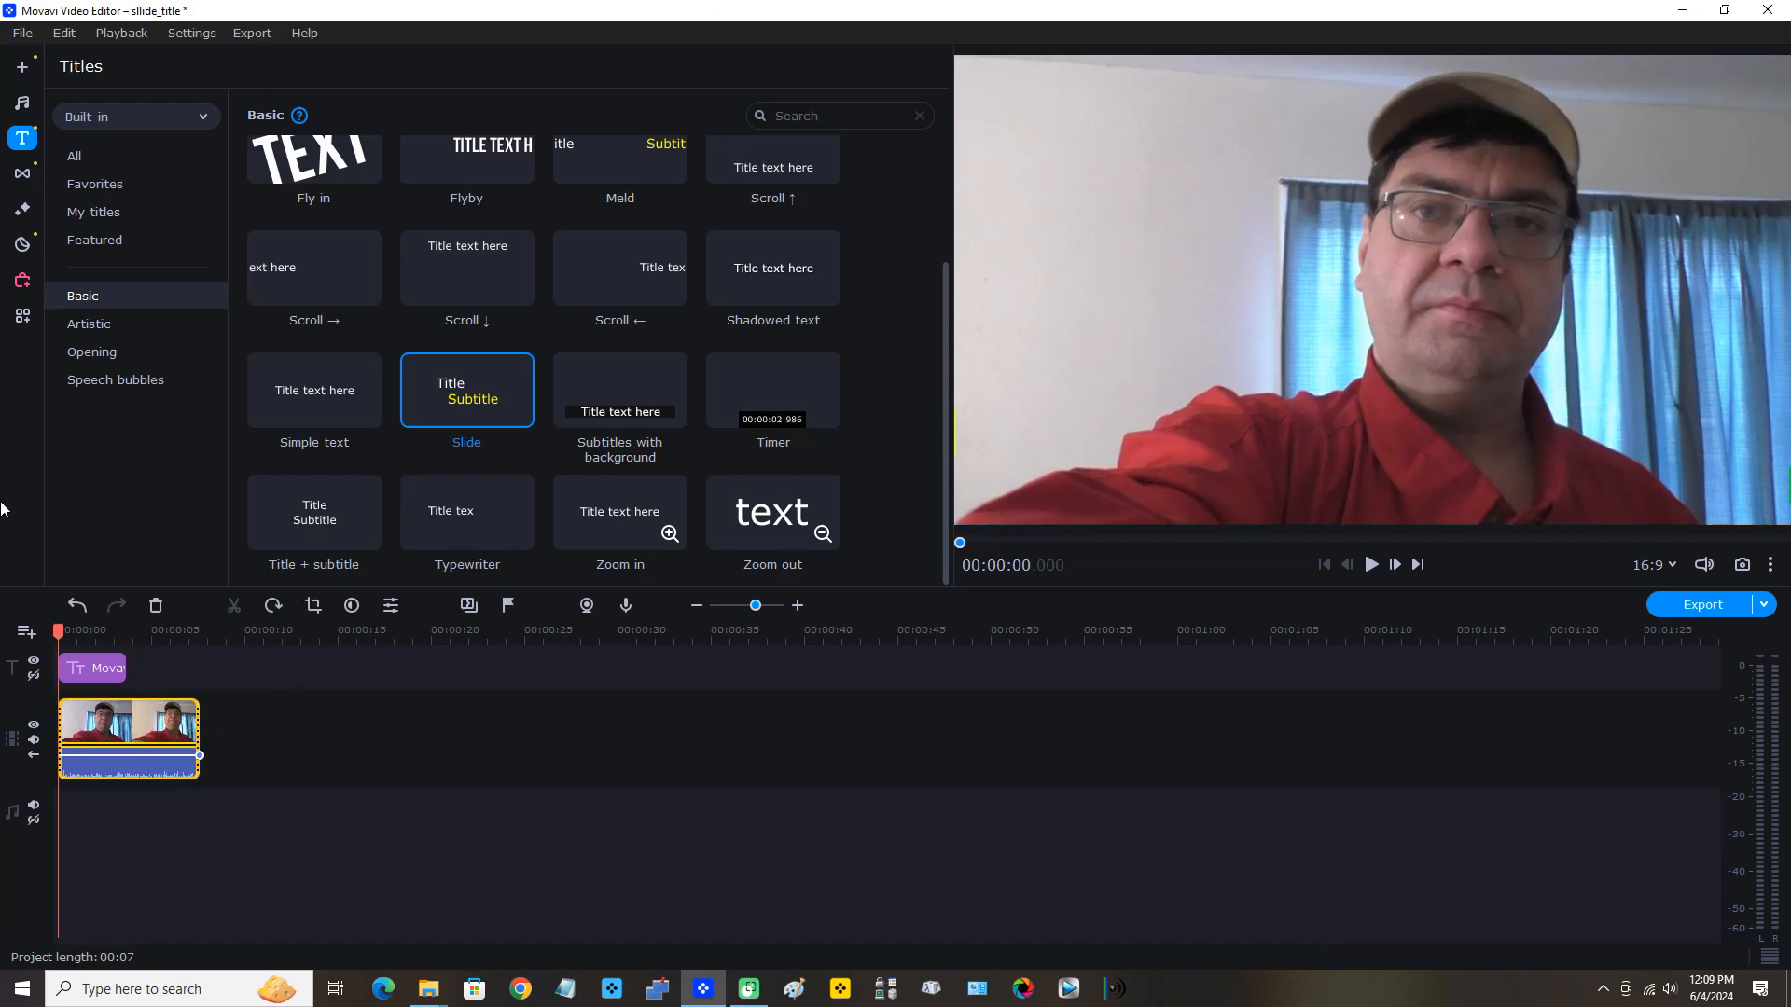
left_click(34, 757)
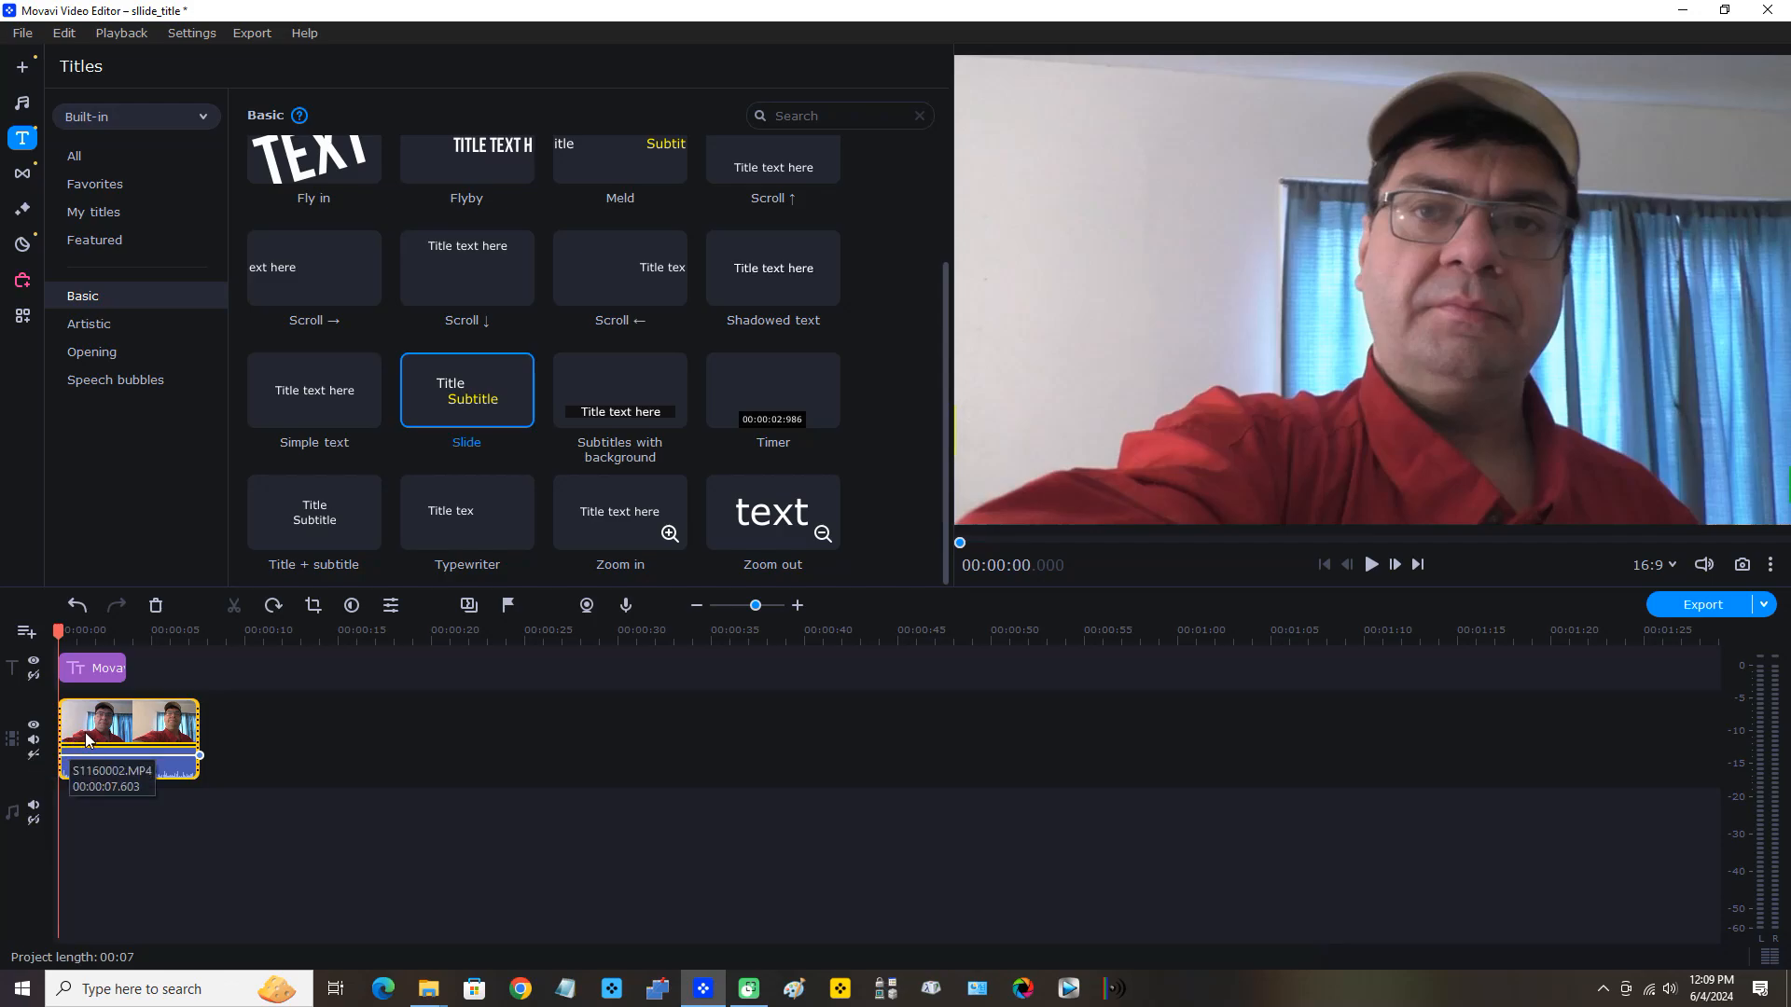
left_click_drag(97, 730, 149, 730)
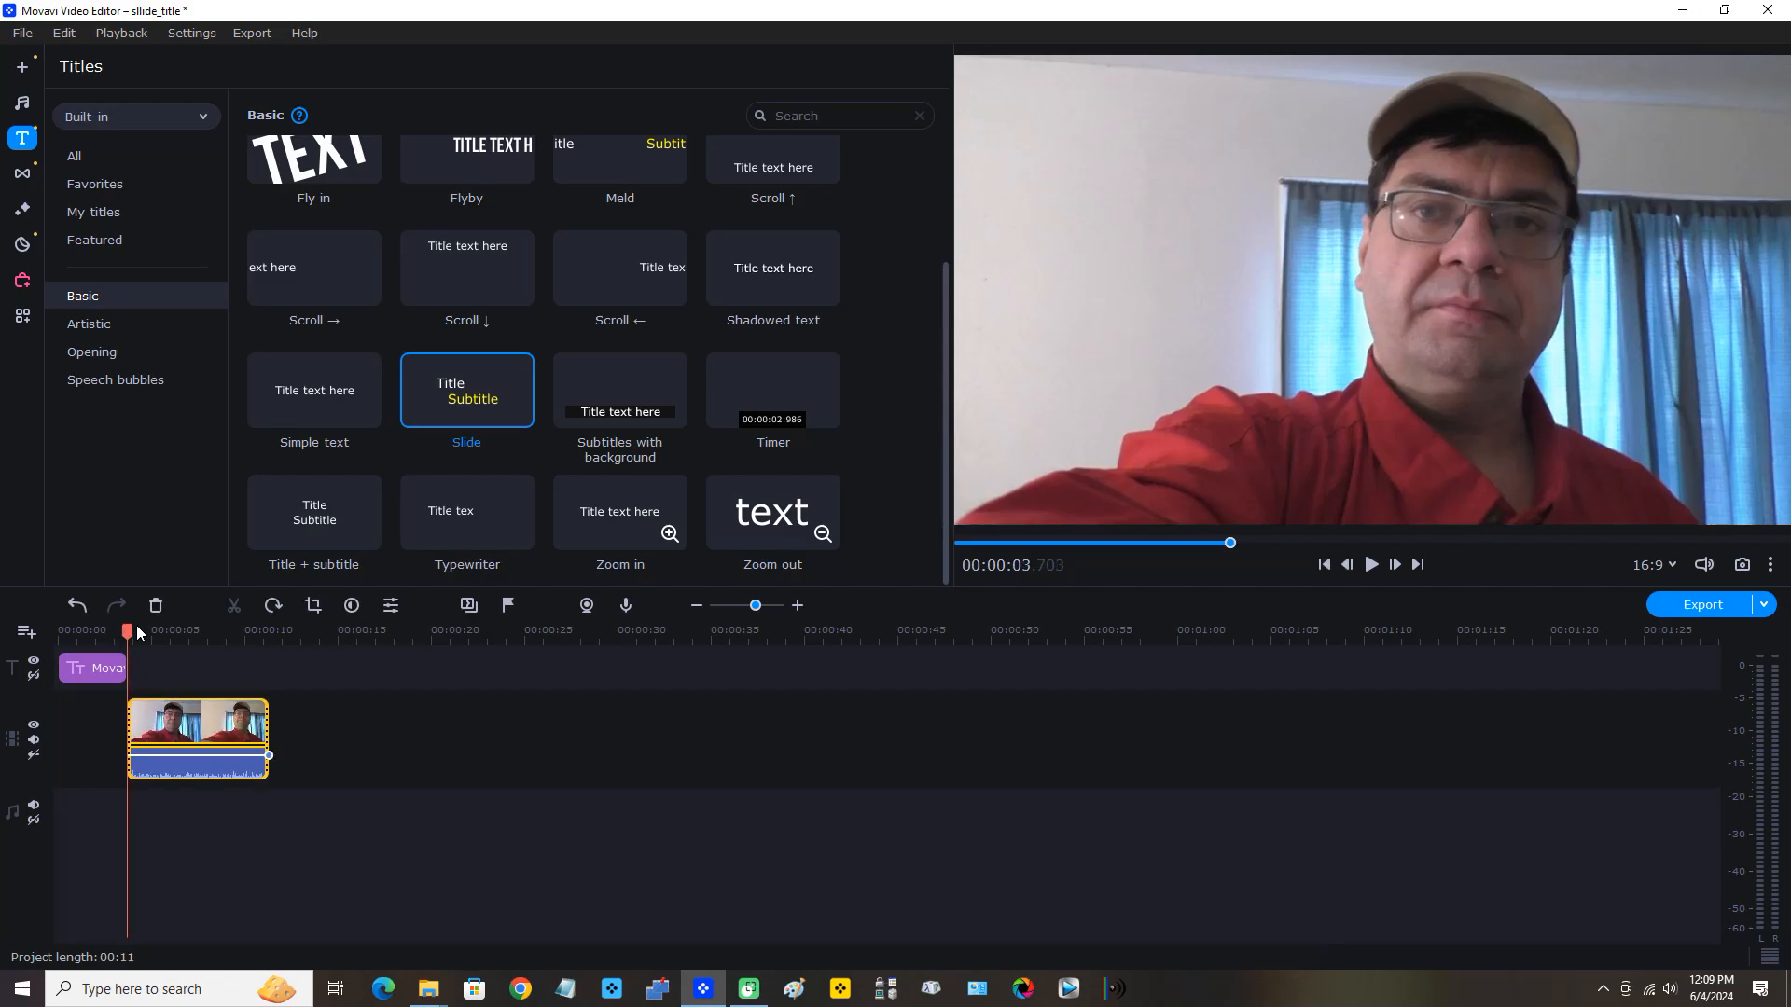
- Play the project from the start to preview the title on a black background before the video clip
left_click_drag(128, 631, 19, 653)
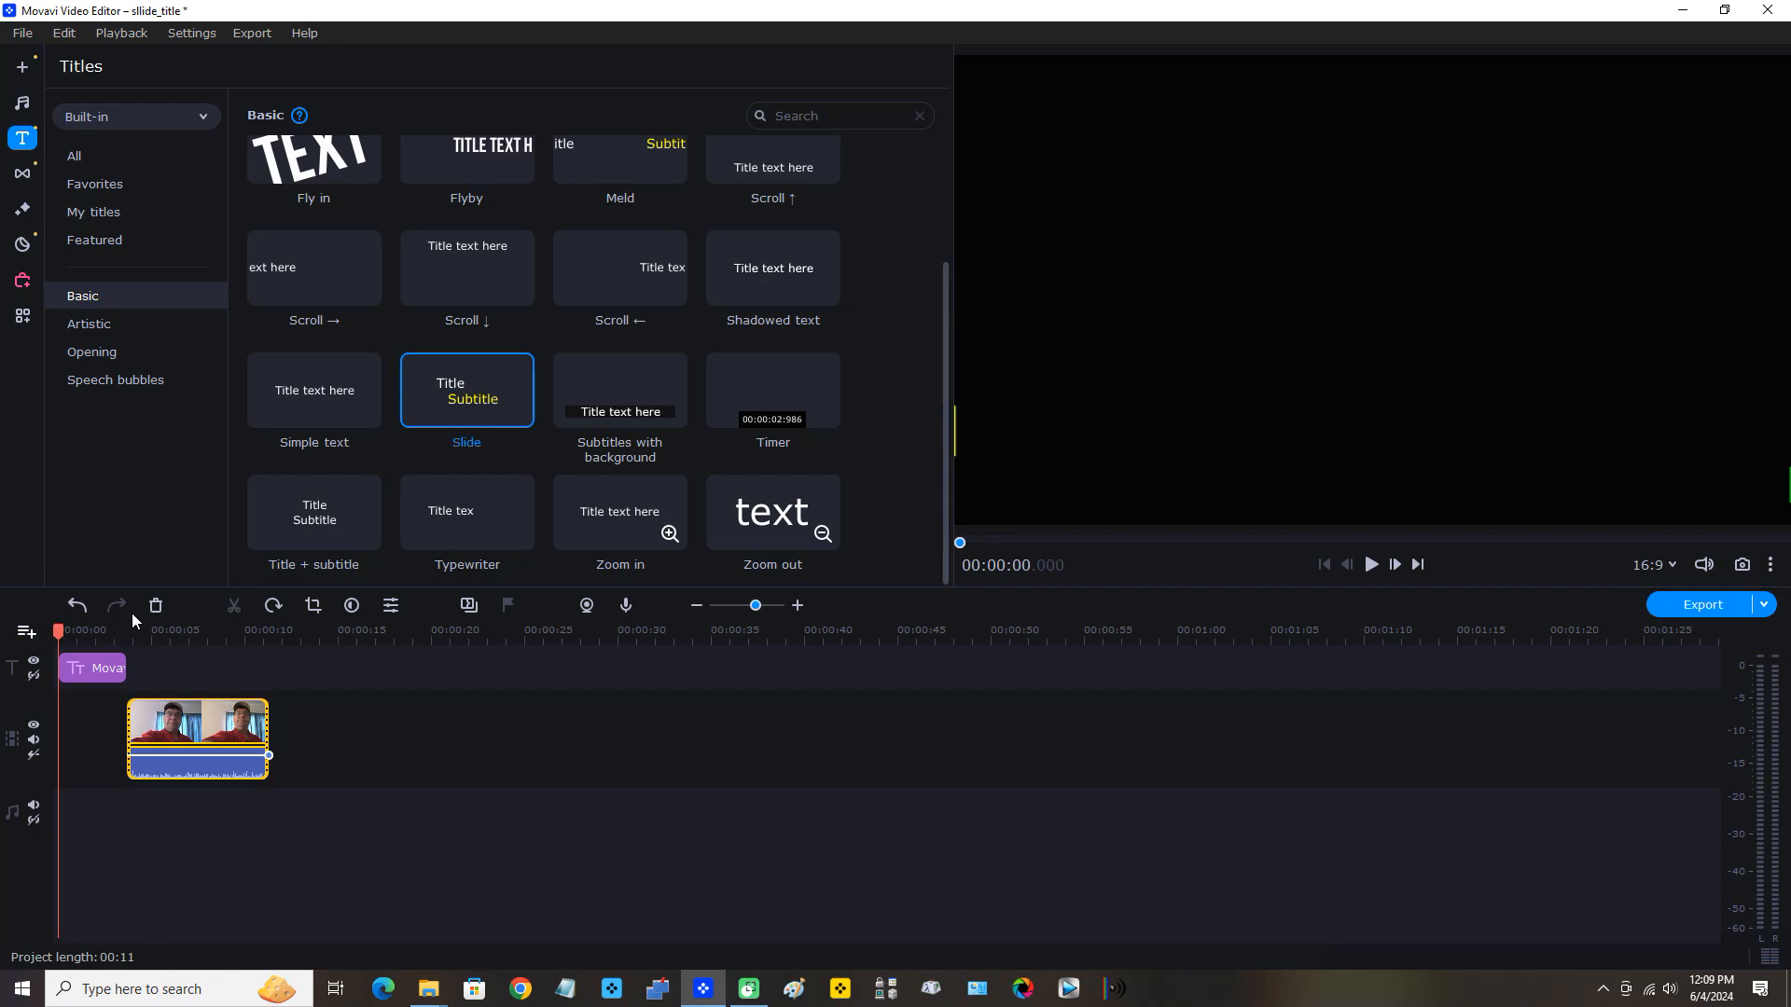
left_click(1371, 565)
left_click(1372, 566)
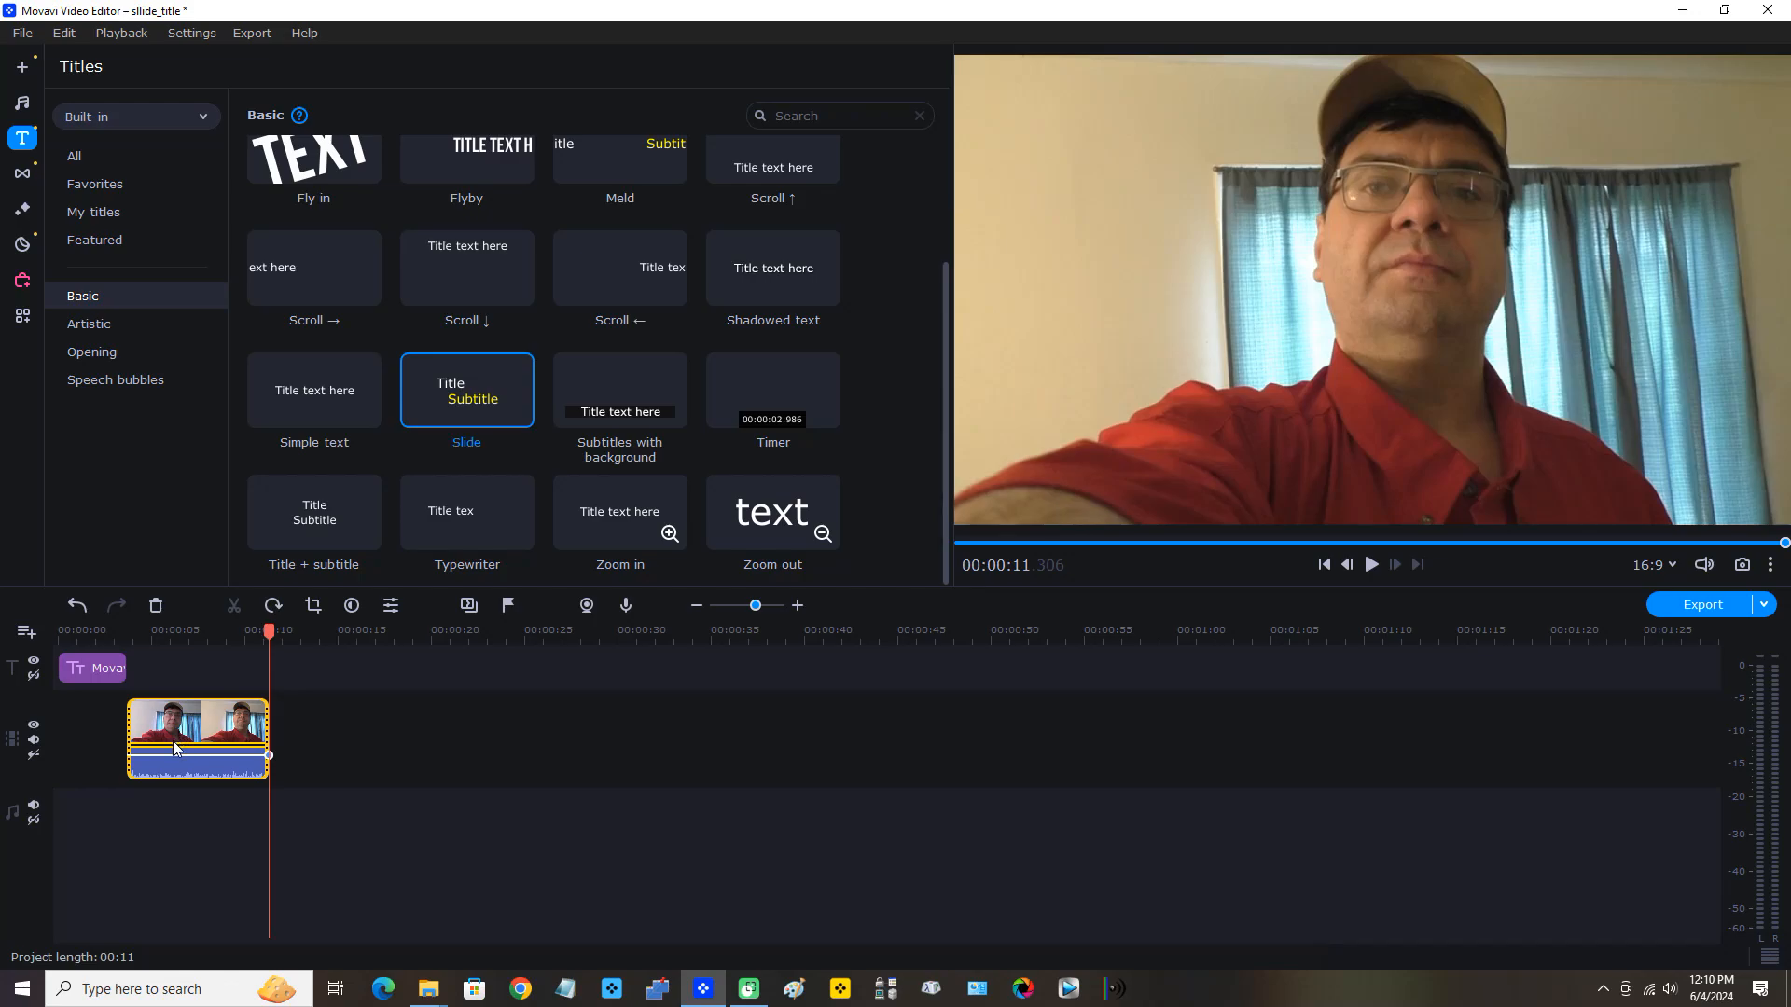
- Turn the video track's magnetic mode back on and move the title clip directly behind the video clip, starting at 00:00:07.603
left_click(32, 755)
left_click(33, 756)
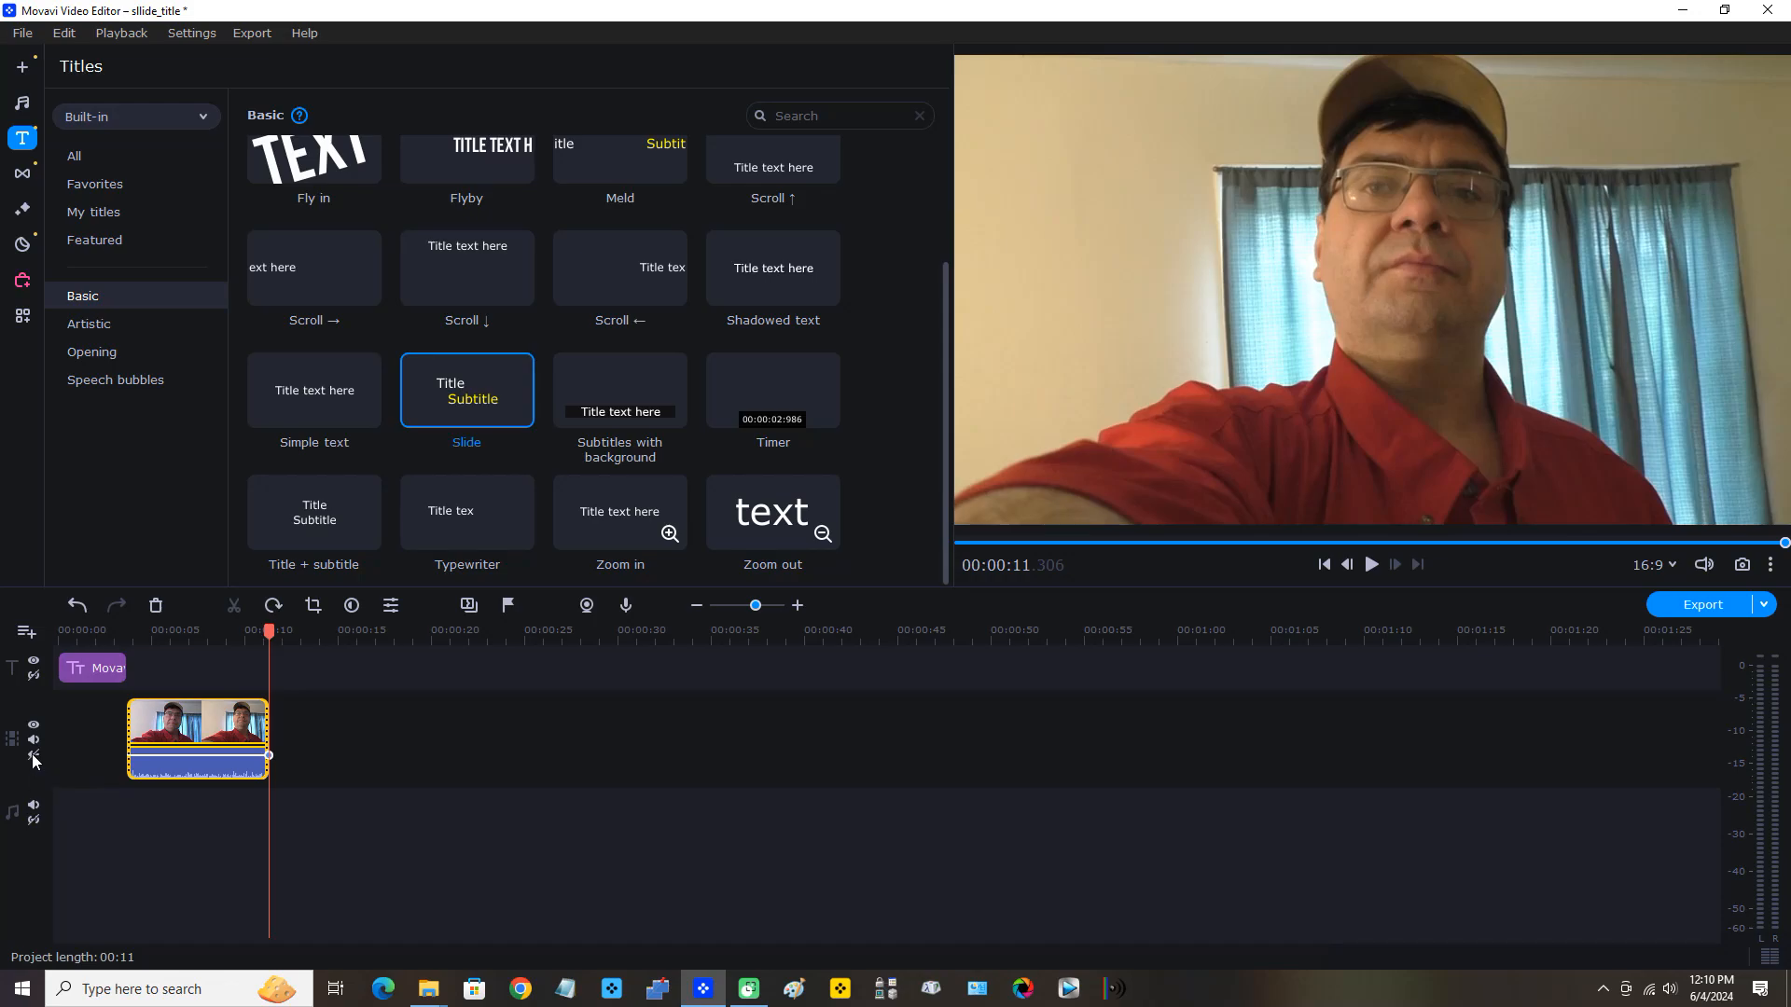
left_click(100, 673)
left_click_drag(98, 674, 239, 685)
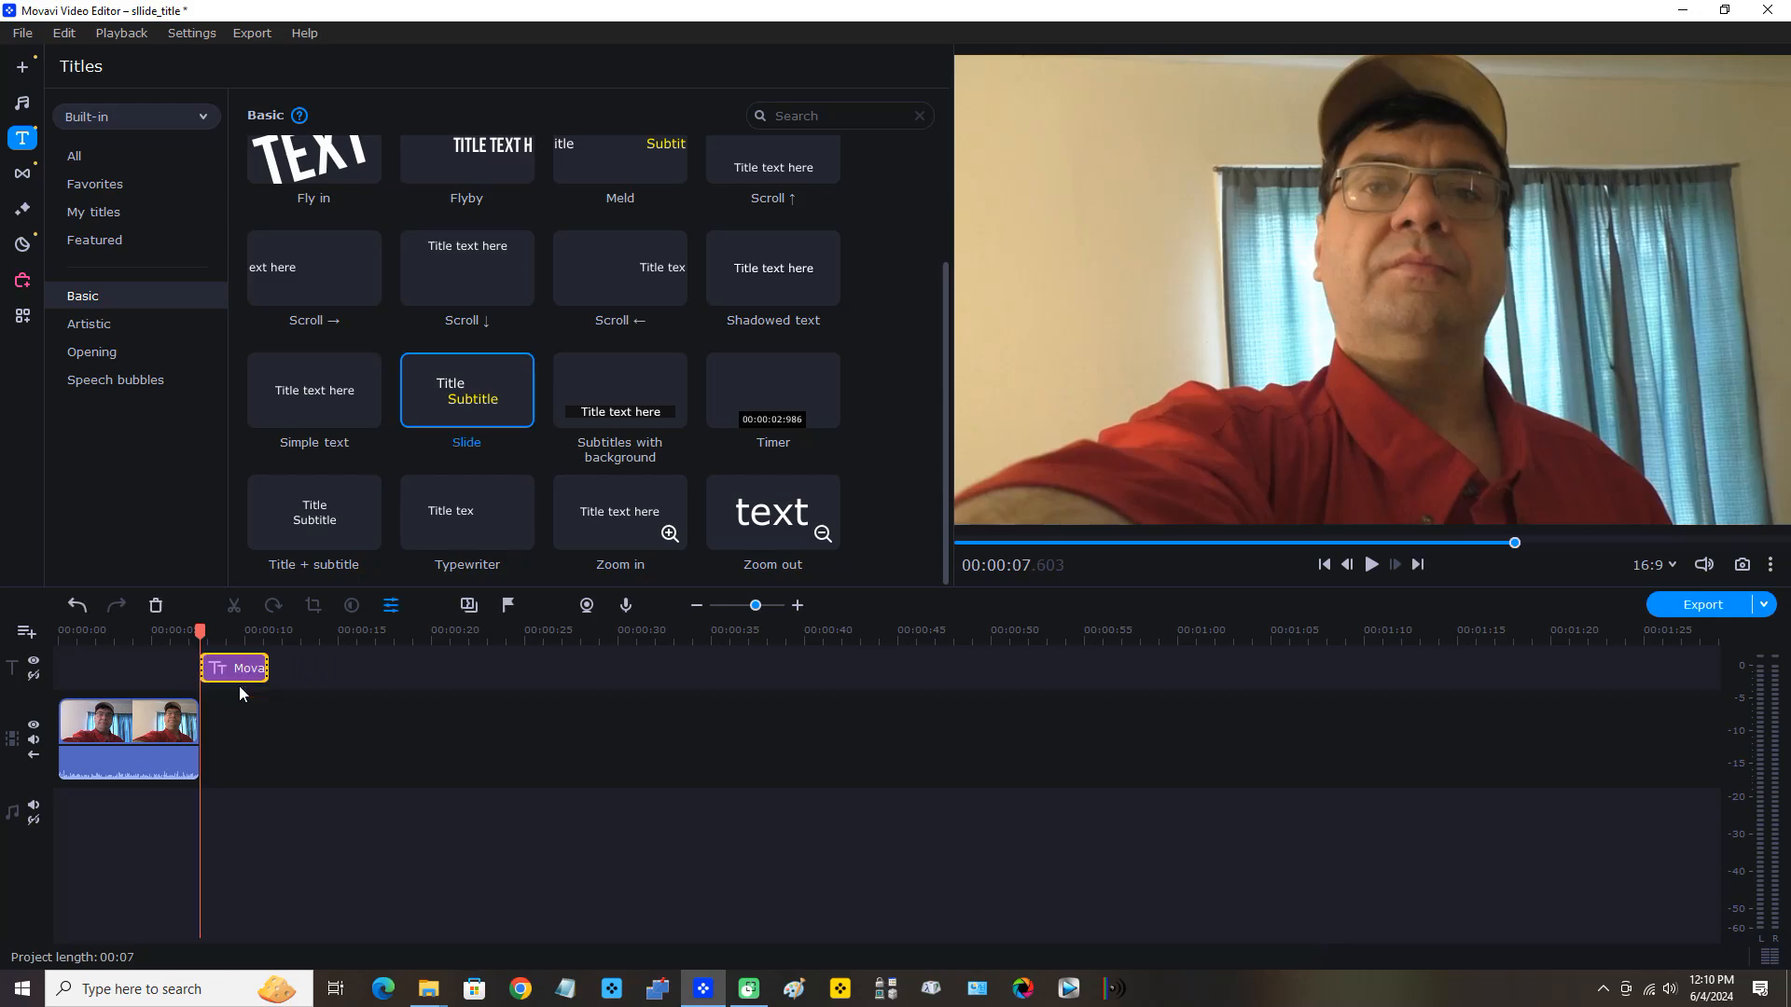
- Play the project from the start to preview the title following the video clip
left_click_drag(199, 627, 36, 647)
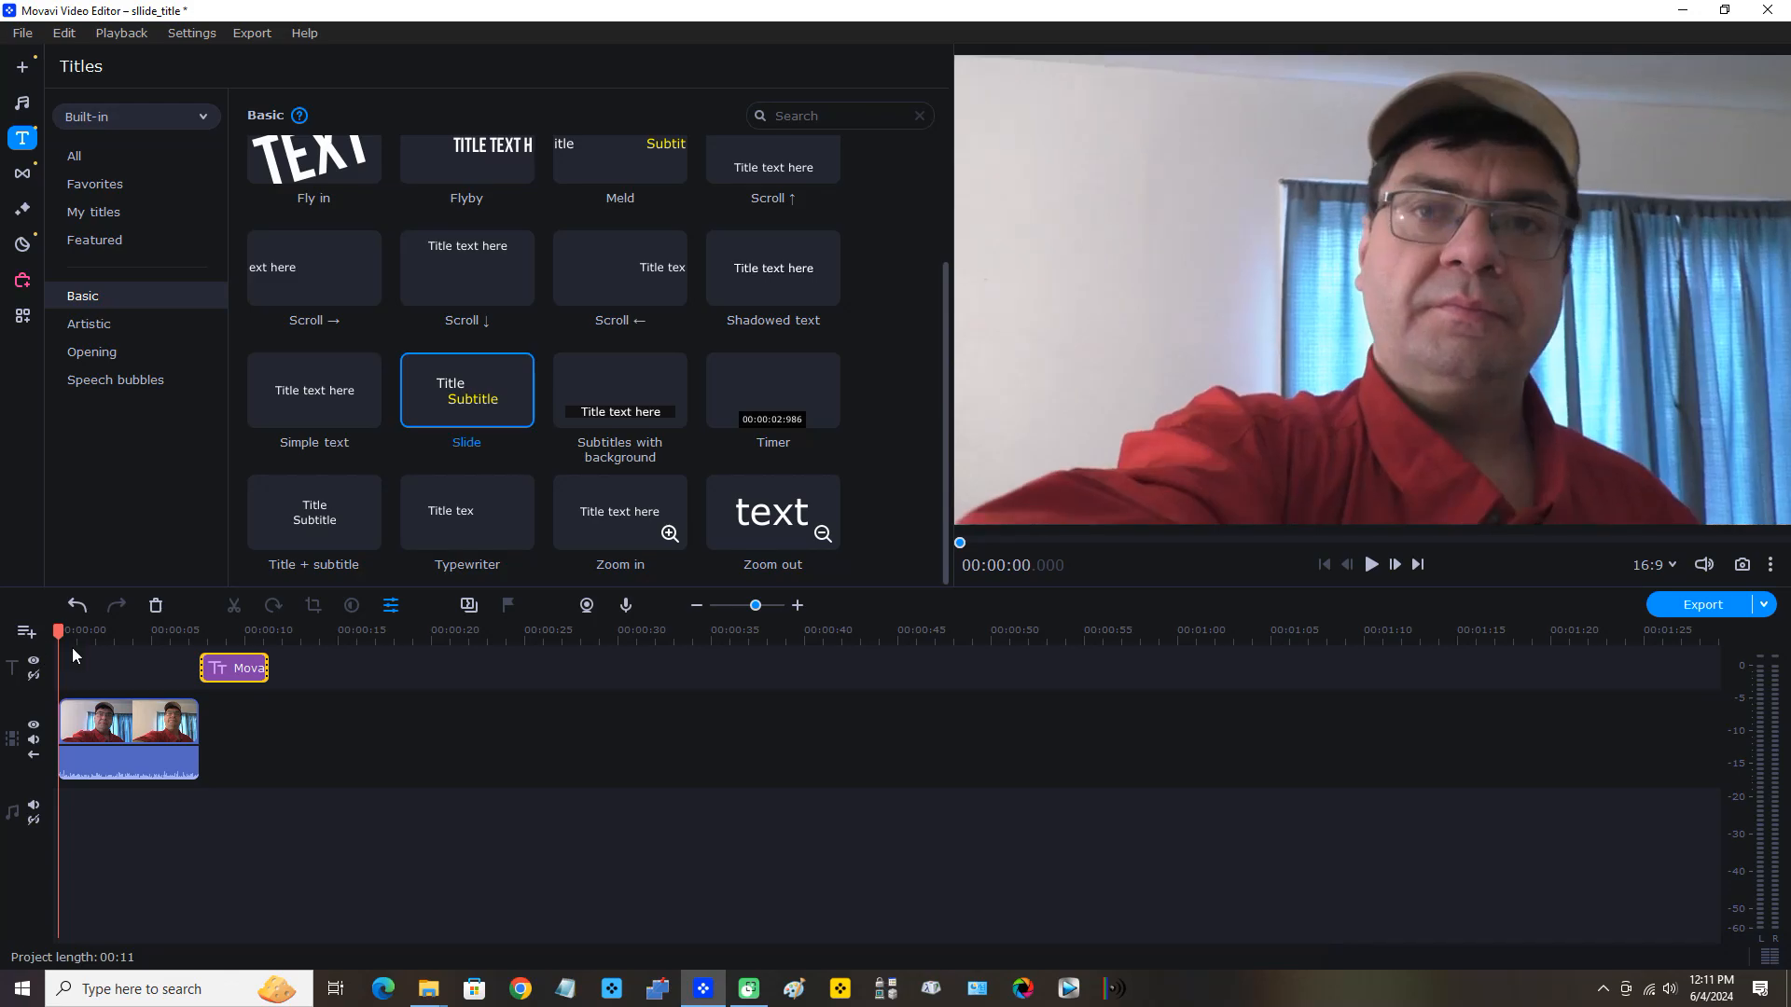
left_click(1369, 569)
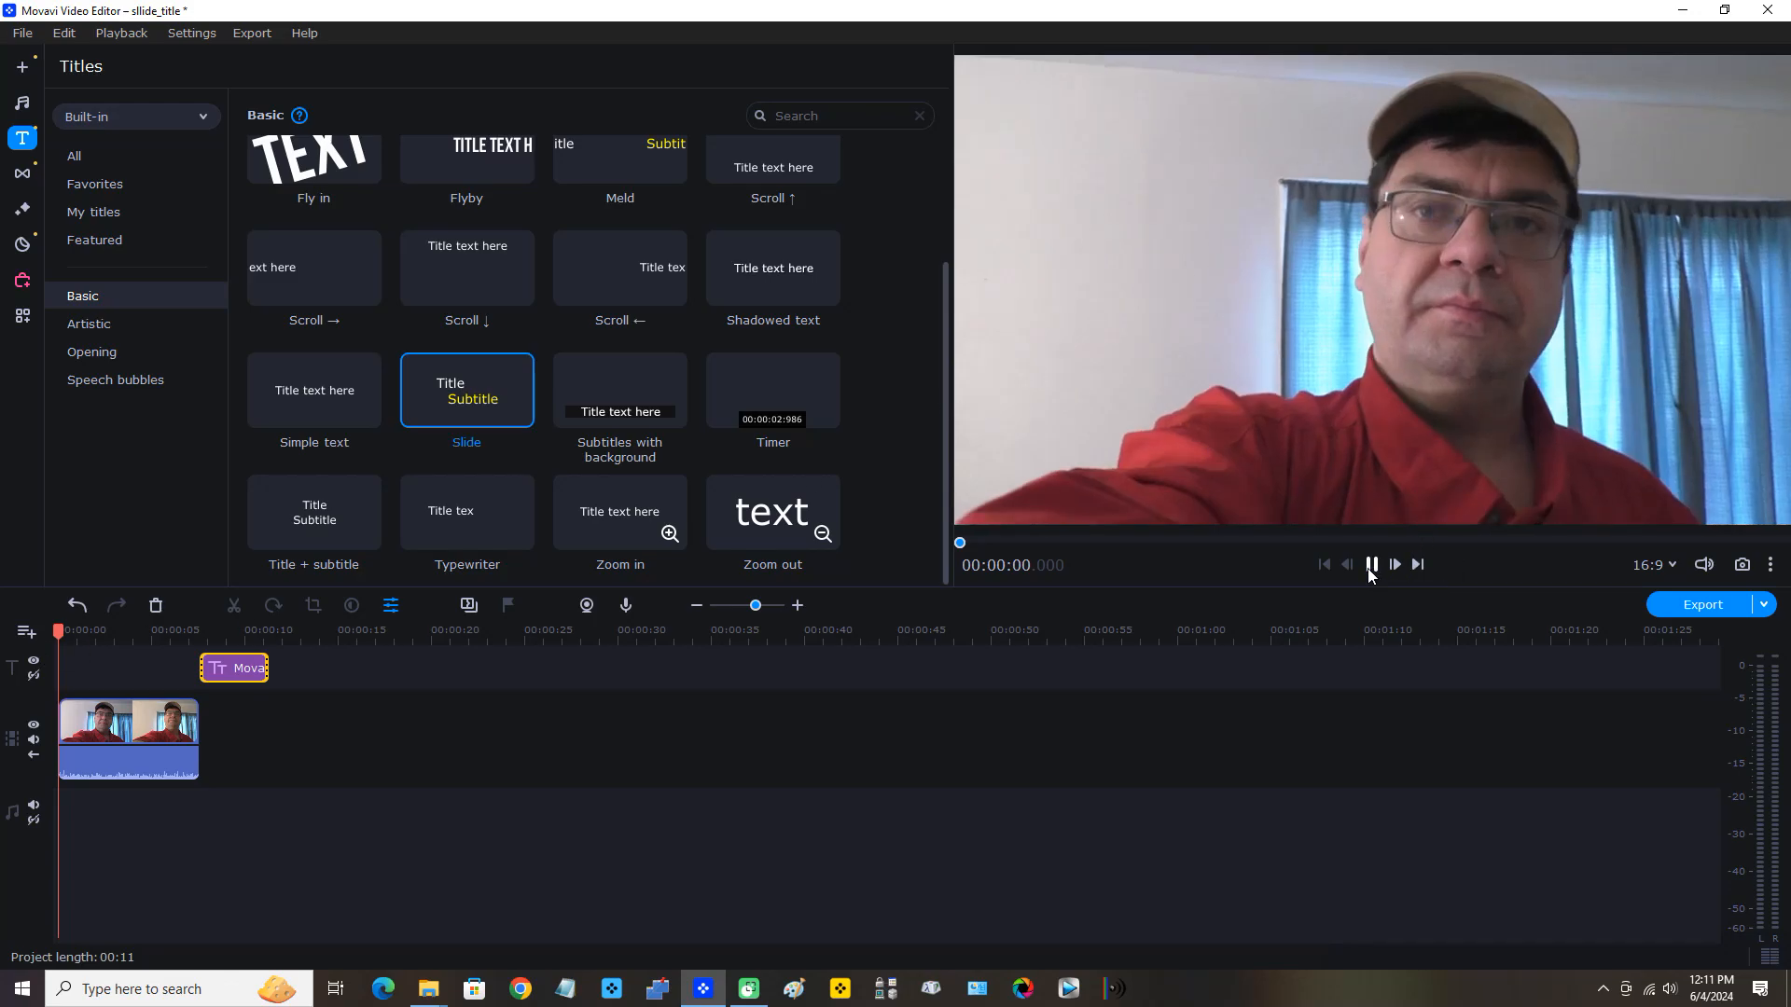